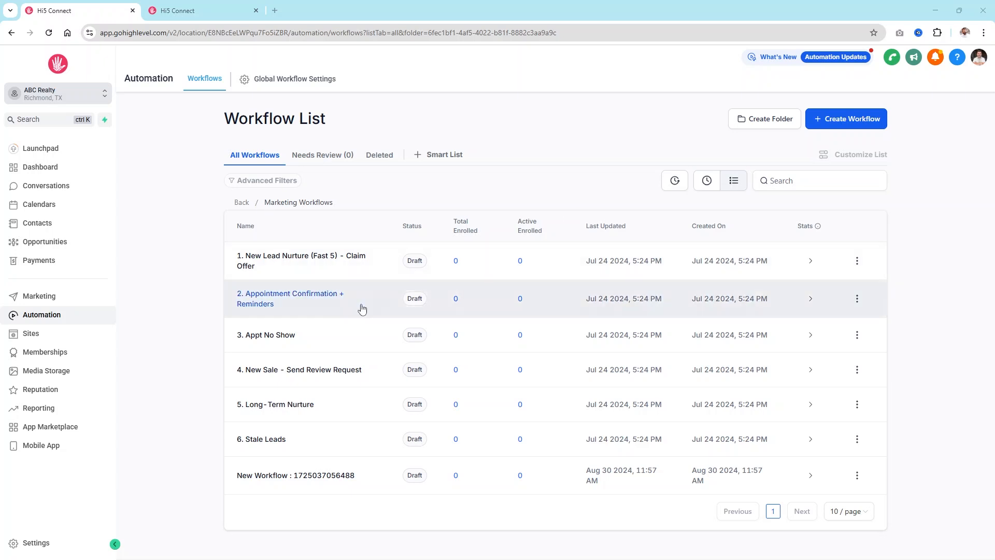
# Step: Open the Opportunities page in a separate browser tab and place that tab first
pyautogui.rightClick(42, 244)
pyautogui.click(78, 253)
pyautogui.moveTo(156, 10); pyautogui.dragTo(63, 10)
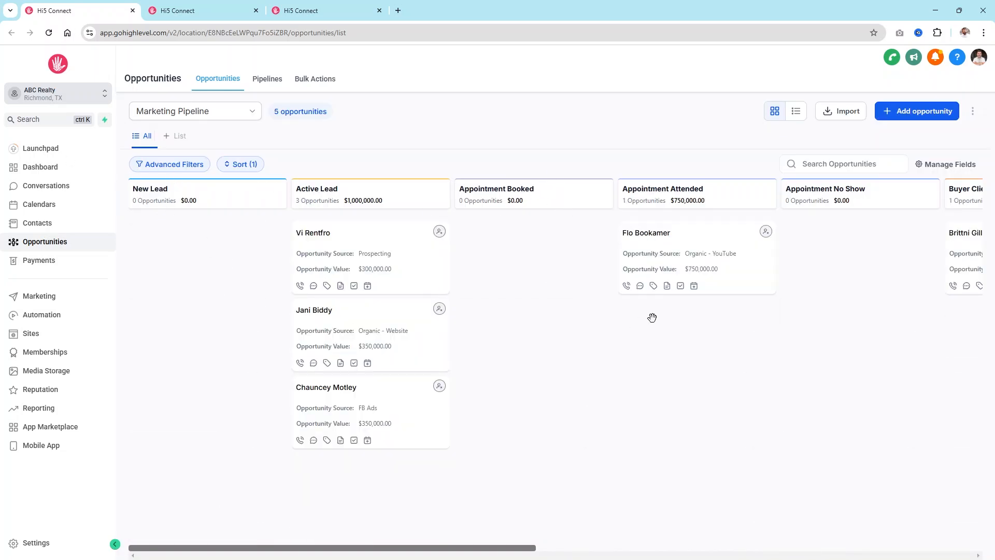
# Step: Open the workflow "2. Appointment Confirmation + Reminders" from the Marketing Workflows folder and open its Appointment Confirmed trigger
pyautogui.click(232, 6)
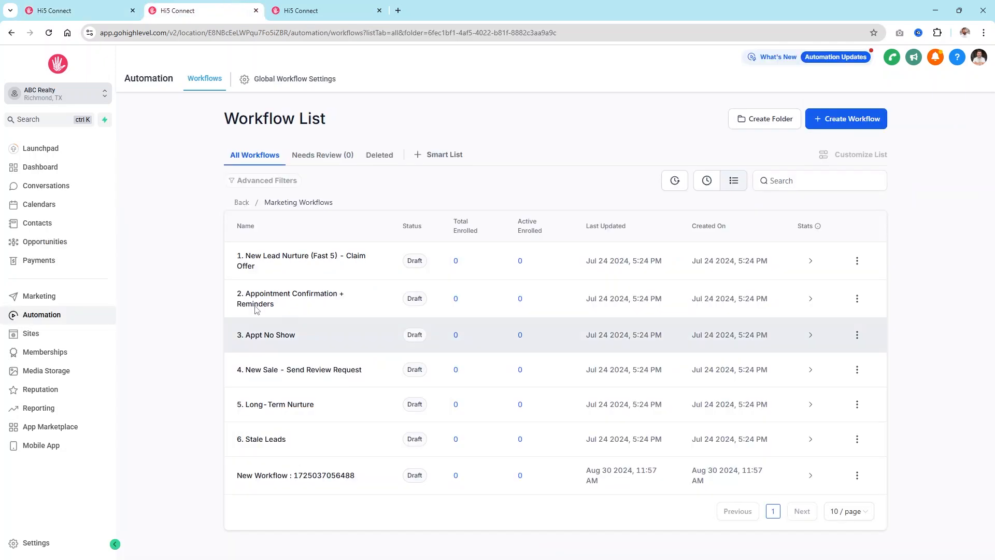
pyautogui.click(286, 294)
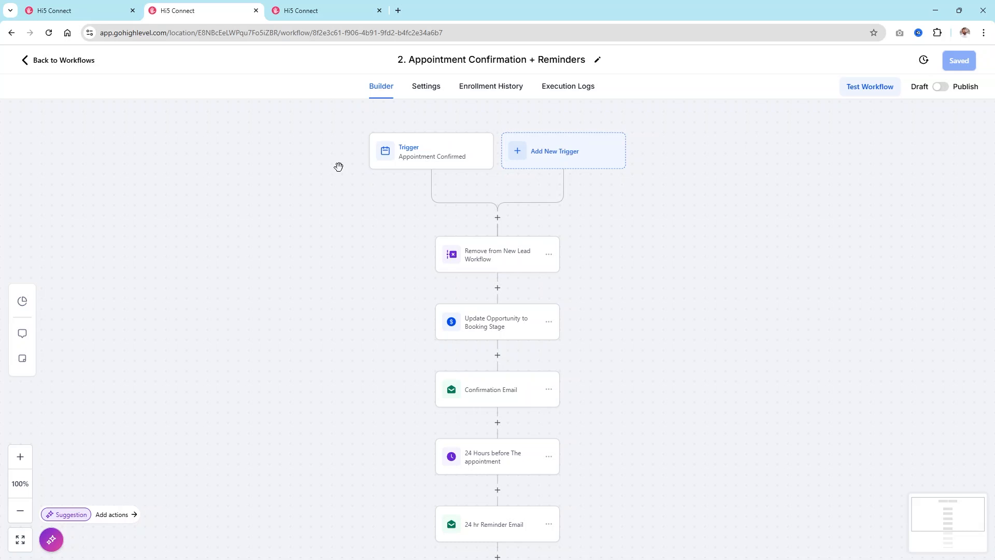
pyautogui.click(408, 158)
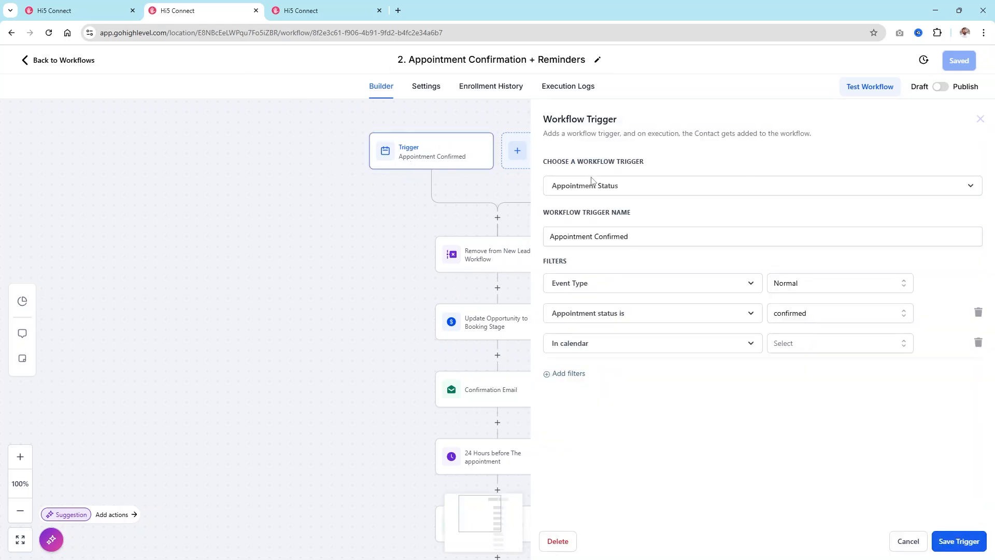
pyautogui.click(631, 194)
pyautogui.click(631, 194)
pyautogui.click(631, 194)
pyautogui.click(591, 212)
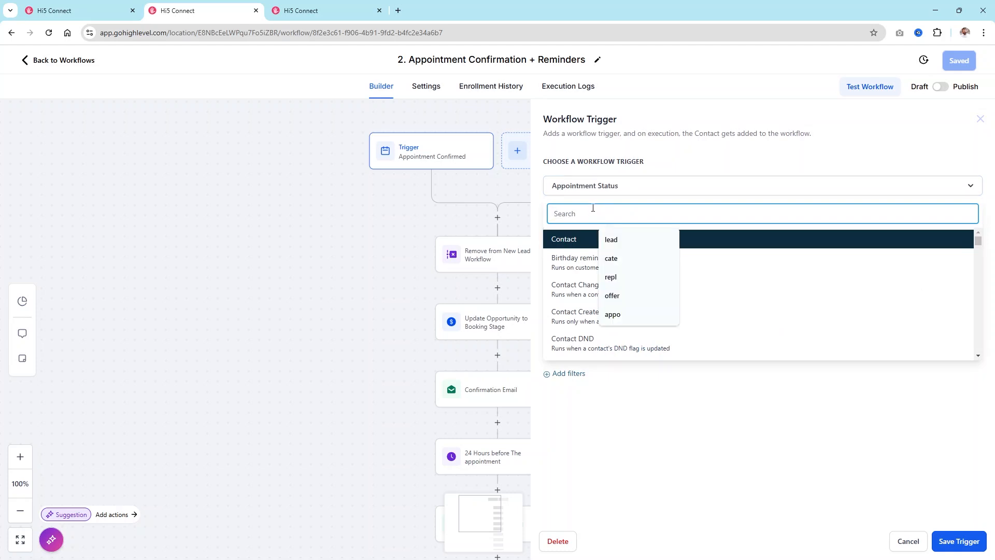
pyautogui.click(362, 213)
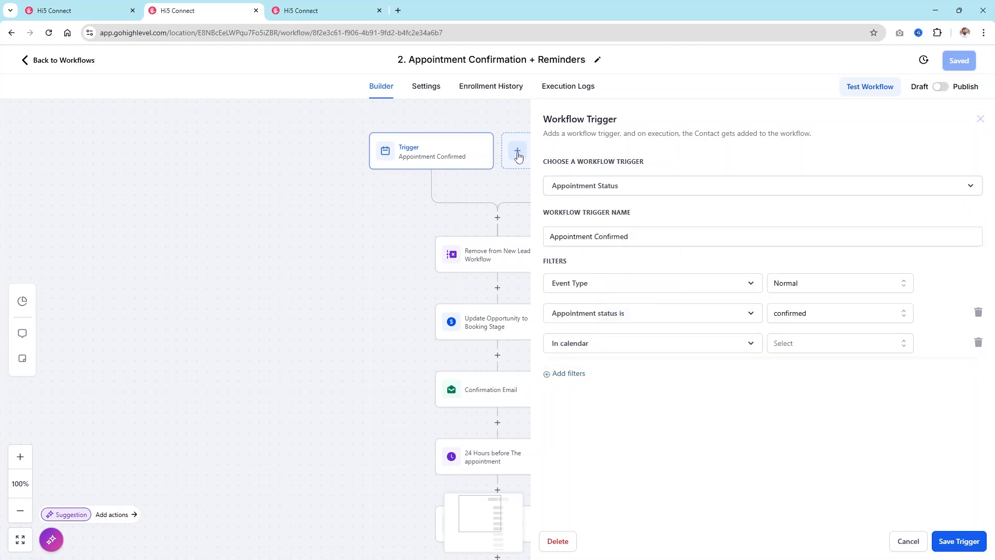
# Step: Search the trigger types for "Appoin", choose Appointment Status as the workflow trigger, and set its Event Type filter to Normal
pyautogui.click(595, 190)
pyautogui.write('Appoin')
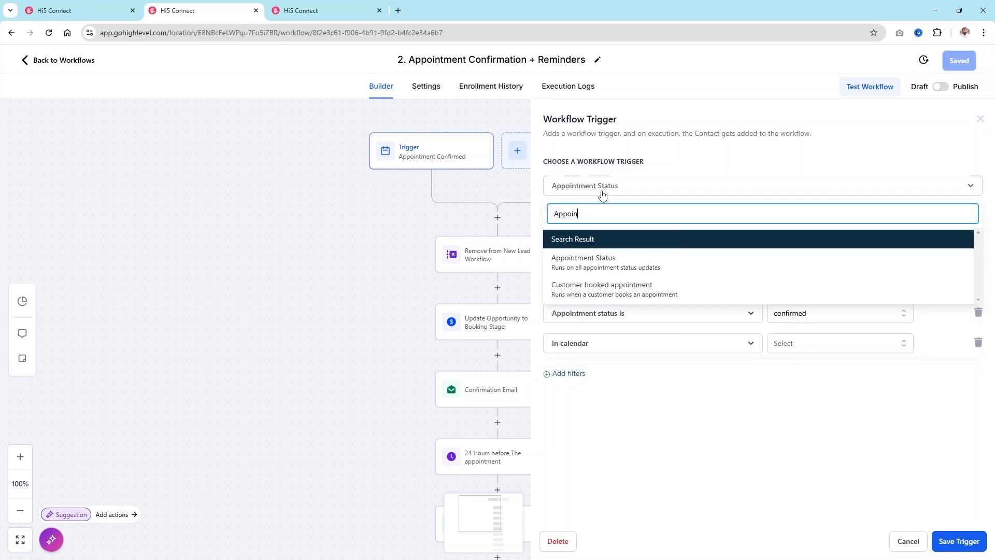
pyautogui.click(628, 255)
pyautogui.click(629, 241)
pyautogui.click(641, 283)
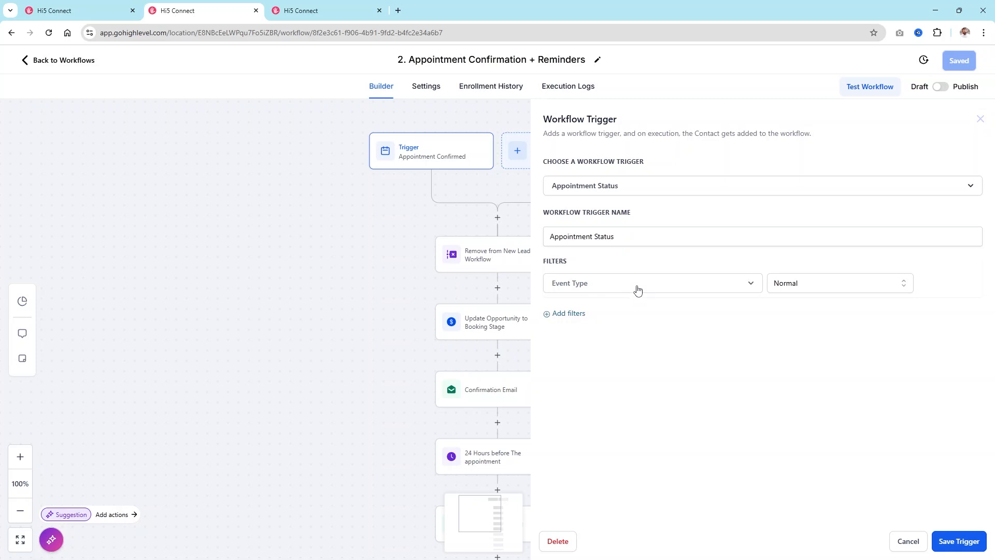
pyautogui.click(790, 285)
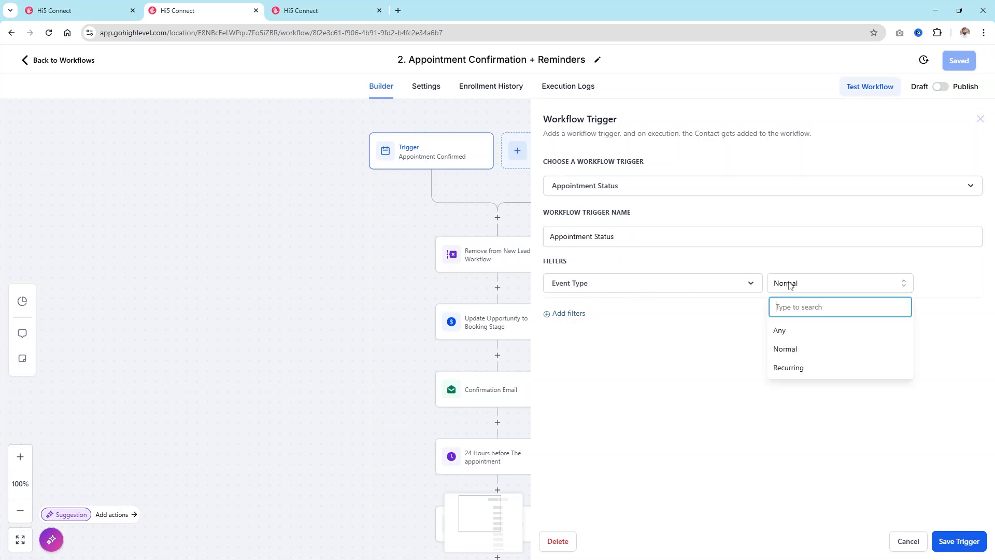
pyautogui.click(803, 349)
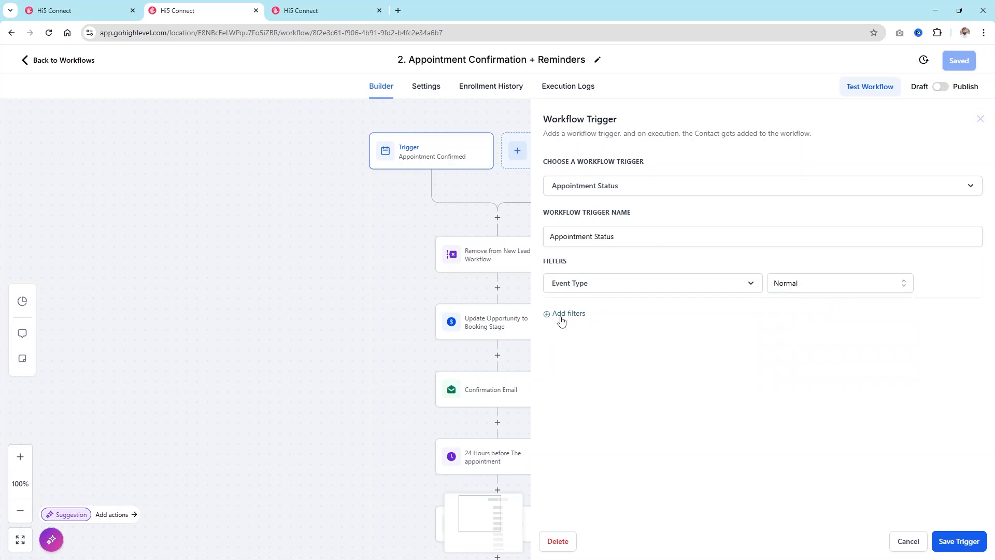
pyautogui.click(591, 237)
# Step: Add a trigger filter "Appointment status is" with the value confirmed
pyautogui.click(570, 313)
pyautogui.click(691, 314)
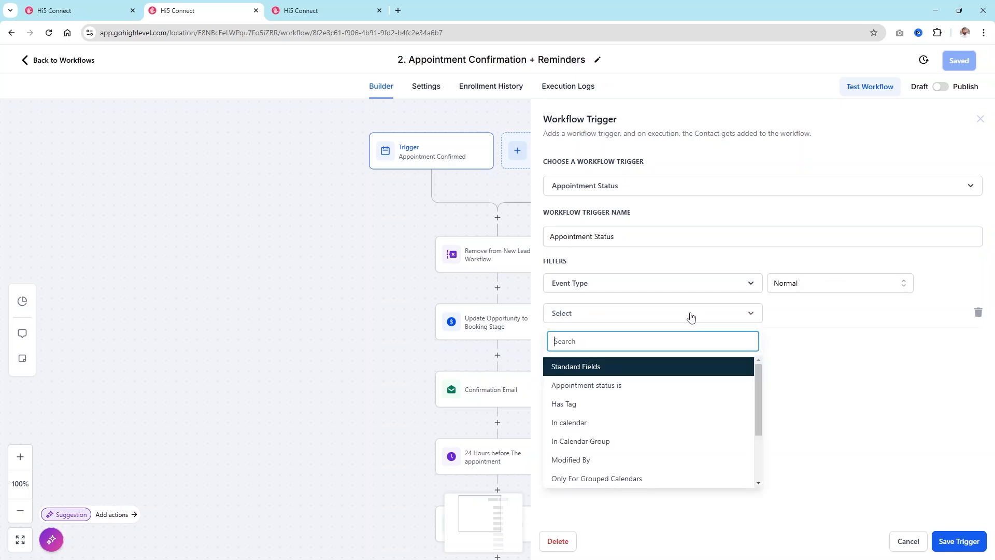
pyautogui.click(623, 386)
pyautogui.click(816, 313)
pyautogui.click(812, 379)
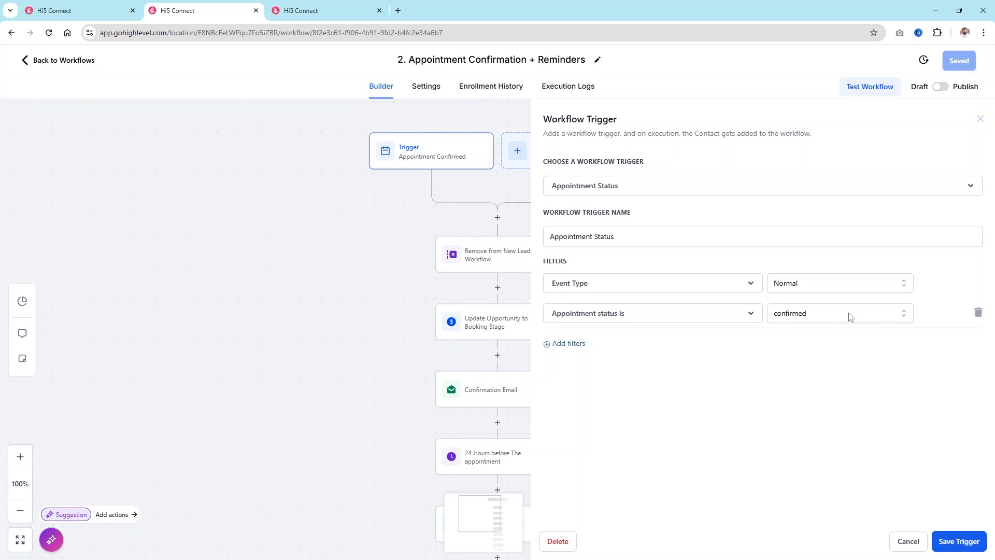
# Step: Add an "In calendar" trigger filter set to the calendar "Schedule an Appointment"
pyautogui.click(583, 348)
pyautogui.click(616, 345)
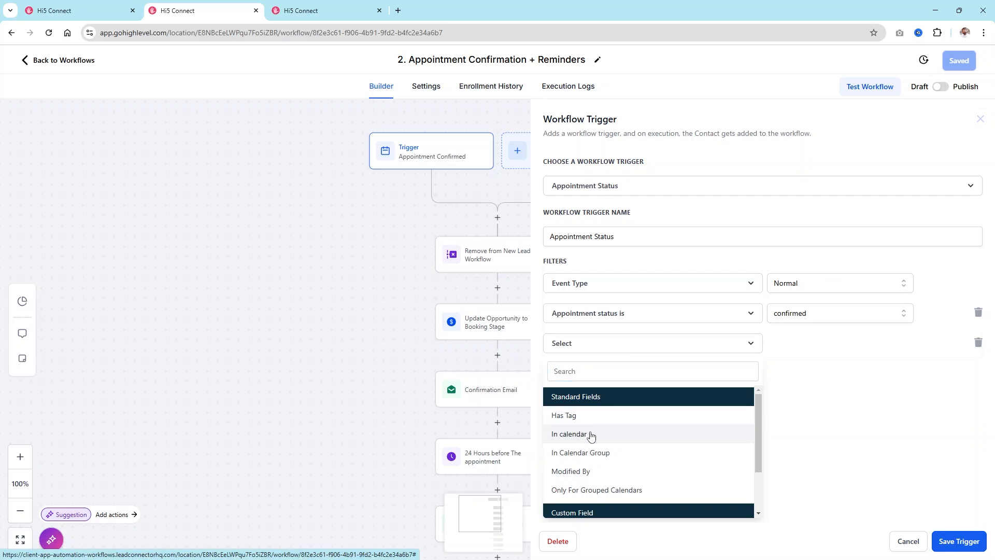
pyautogui.click(591, 435)
pyautogui.click(805, 348)
pyautogui.click(806, 397)
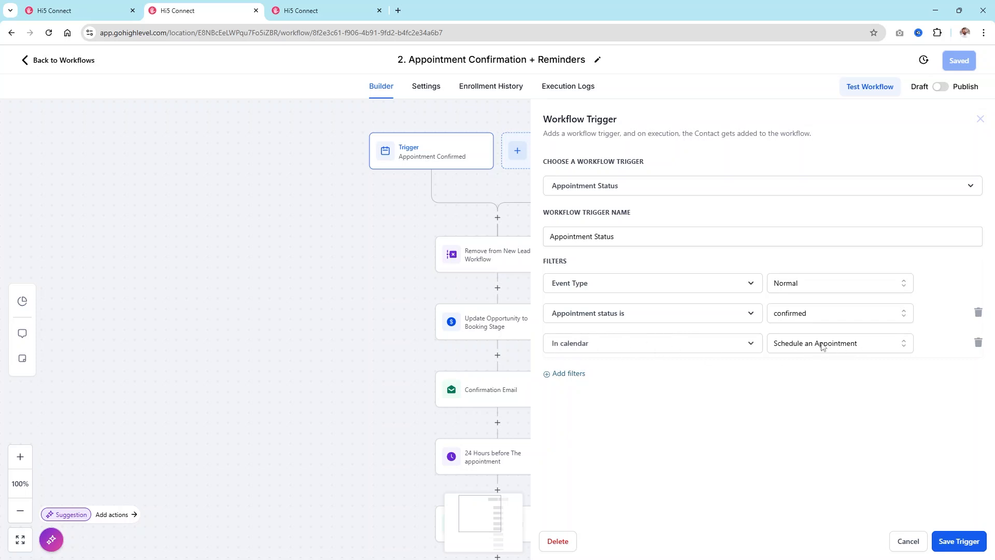
pyautogui.click(561, 373)
pyautogui.click(596, 380)
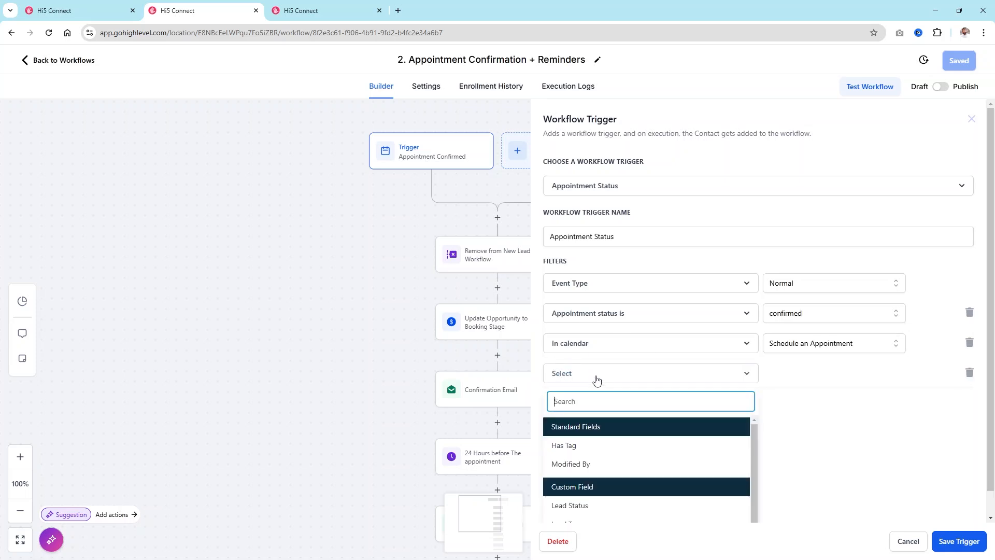
pyautogui.scroll(-1, 677, 440)
pyautogui.scroll(-1, 778, 451)
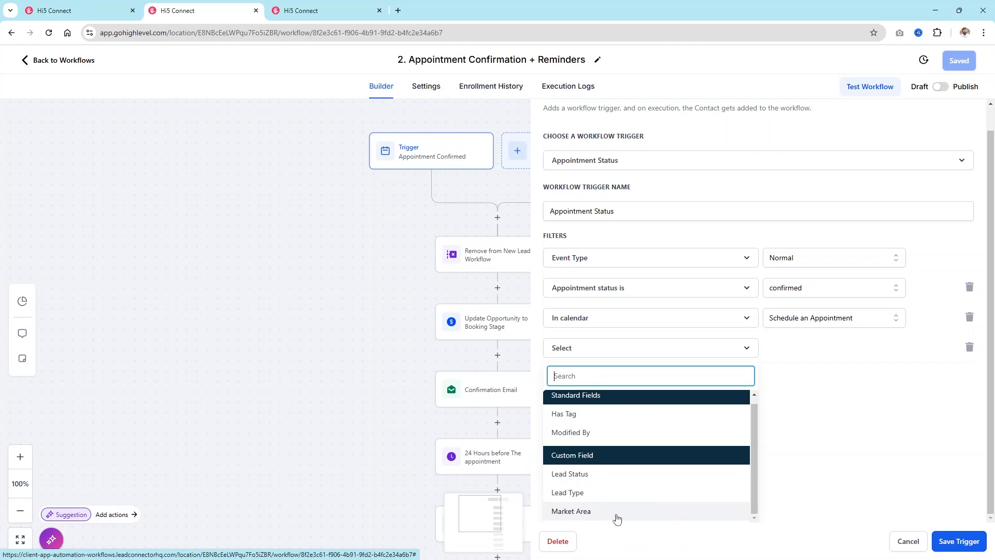
pyautogui.click(856, 414)
pyautogui.click(979, 372)
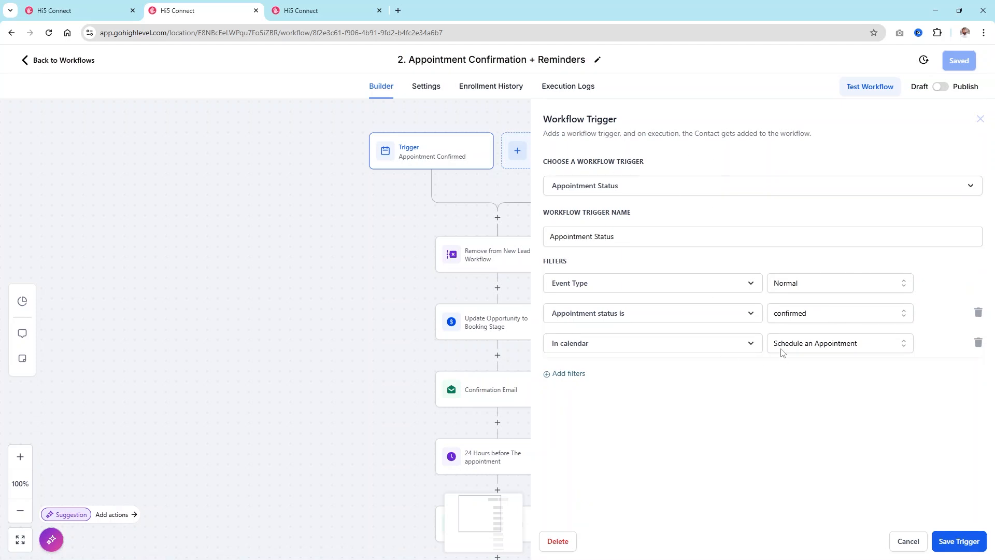
# Step: Save the Appointment Status trigger with its filters
pyautogui.click(954, 541)
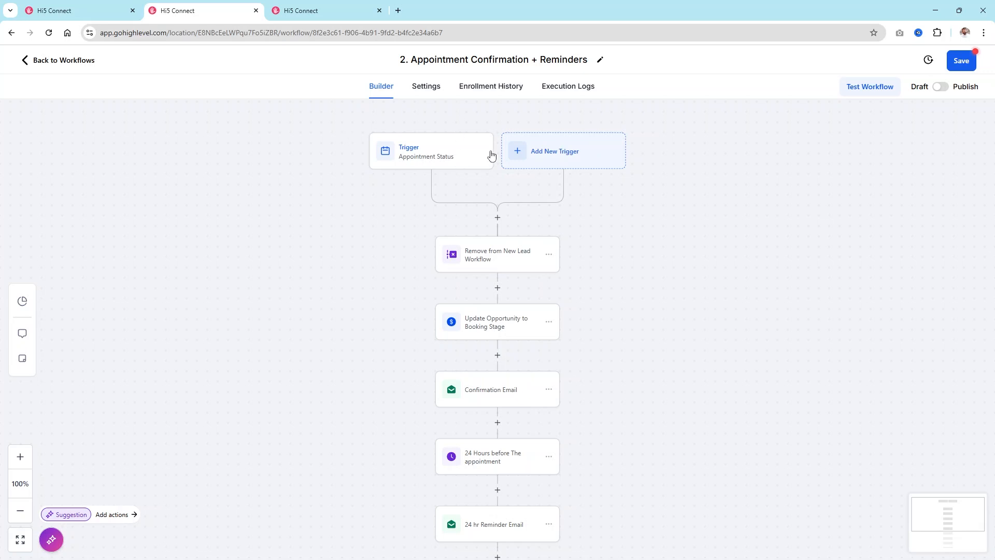
# Step: Configure the "Remove from New Lead Workflow" action to remove contacts from "1. New Lead Nurture (Fast 5) - Claim Offer", and save the action
pyautogui.scroll(-1, 375, 204)
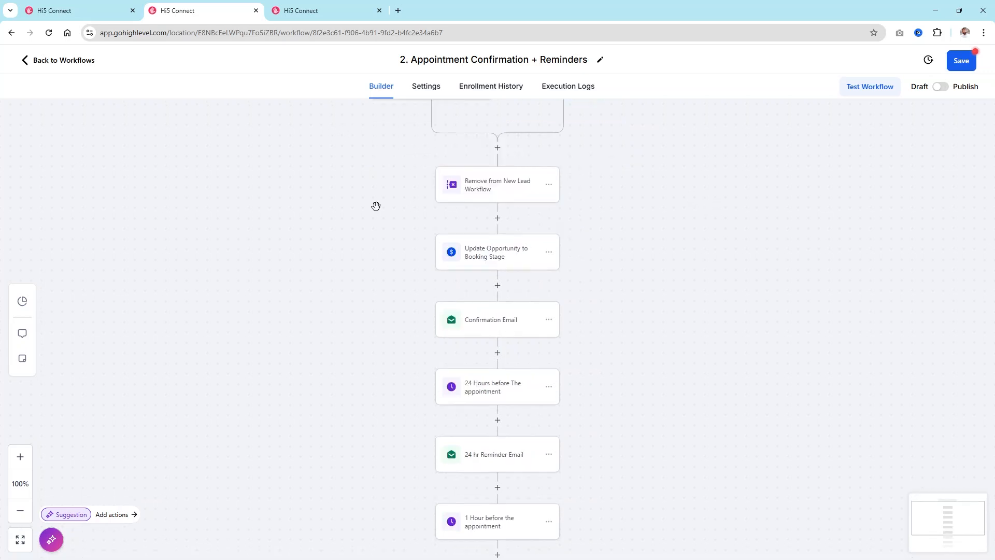
pyautogui.click(494, 186)
pyautogui.click(772, 234)
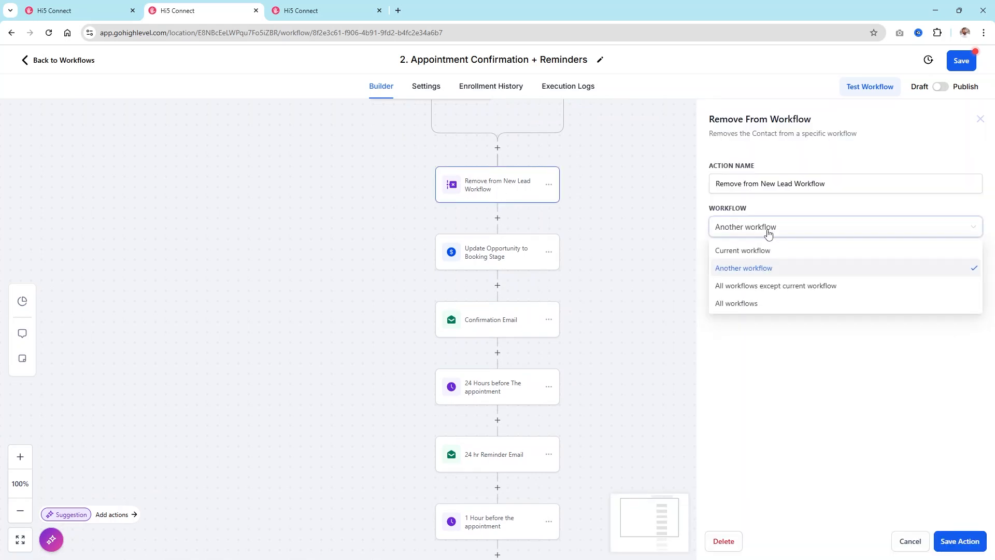
pyautogui.click(738, 354)
pyautogui.click(751, 261)
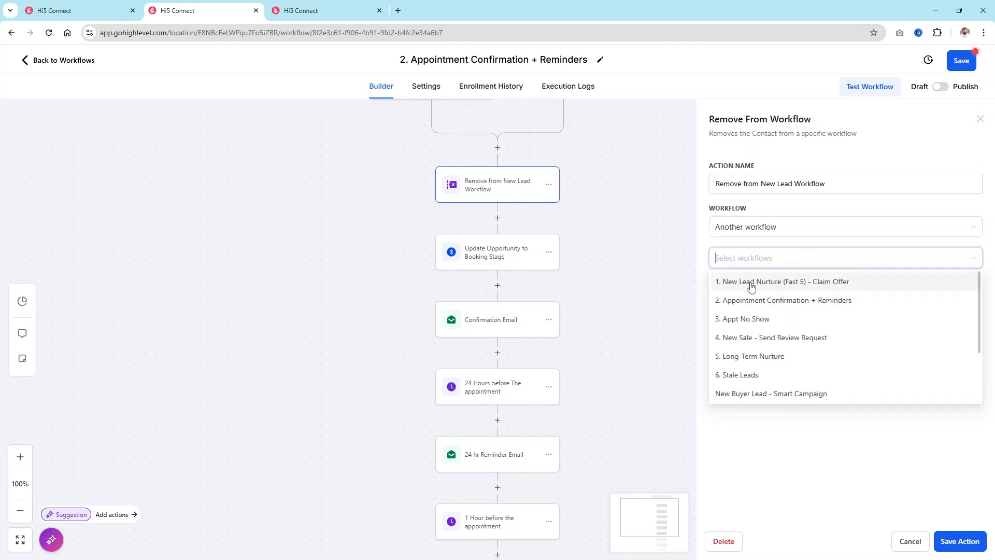
pyautogui.click(842, 283)
pyautogui.click(850, 462)
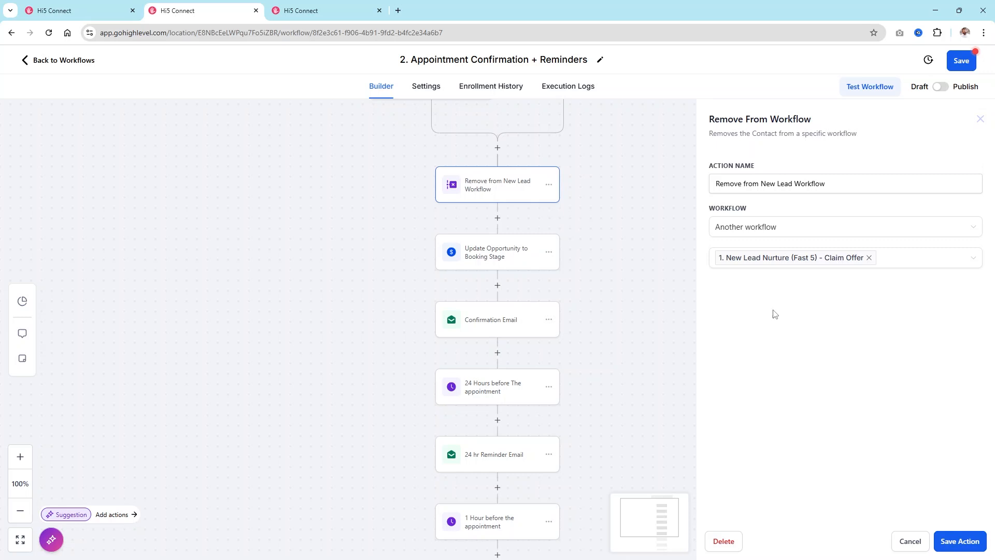
pyautogui.click(959, 541)
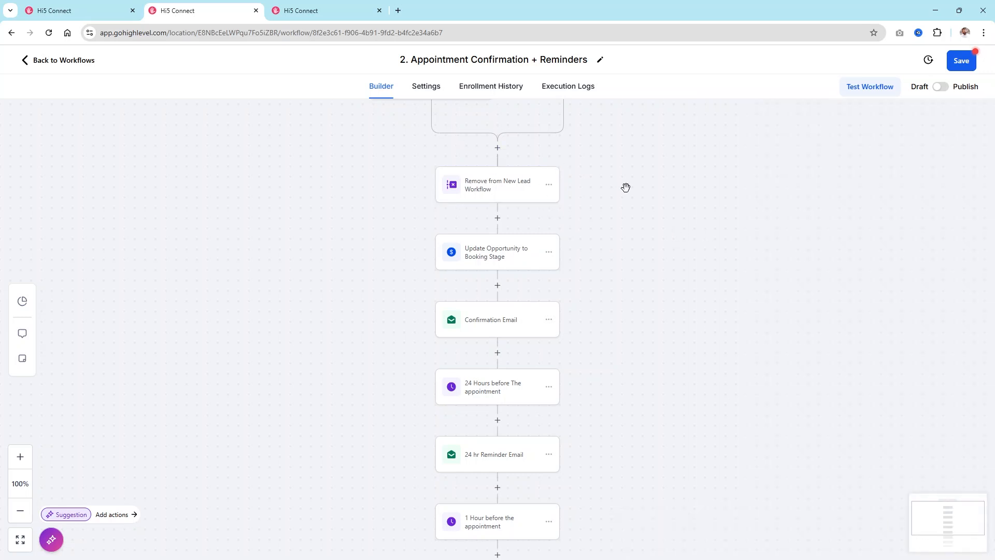
# Step: Search the actions available between the trigger and the first action for "remove", and clear the search
pyautogui.scroll(2, 511, 231)
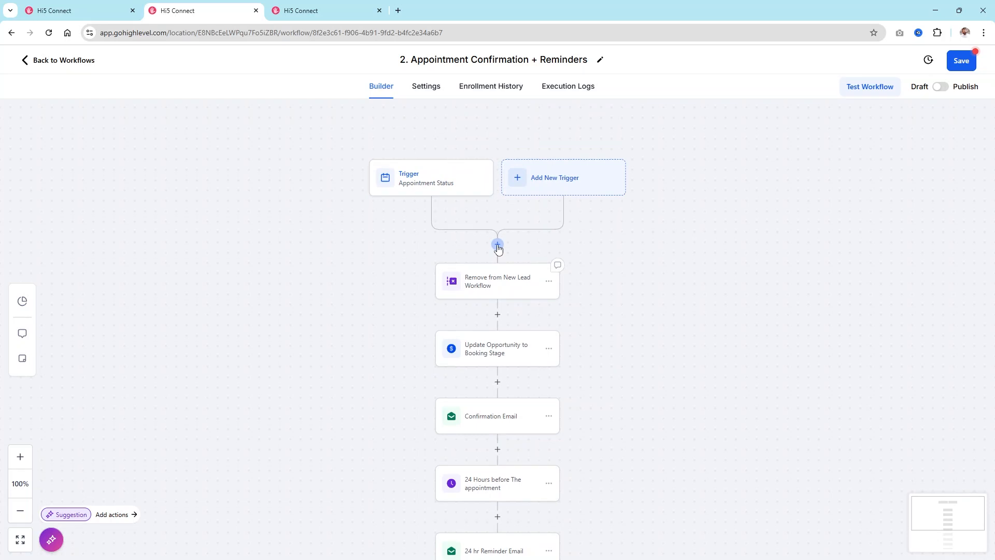
pyautogui.click(497, 245)
pyautogui.click(805, 164)
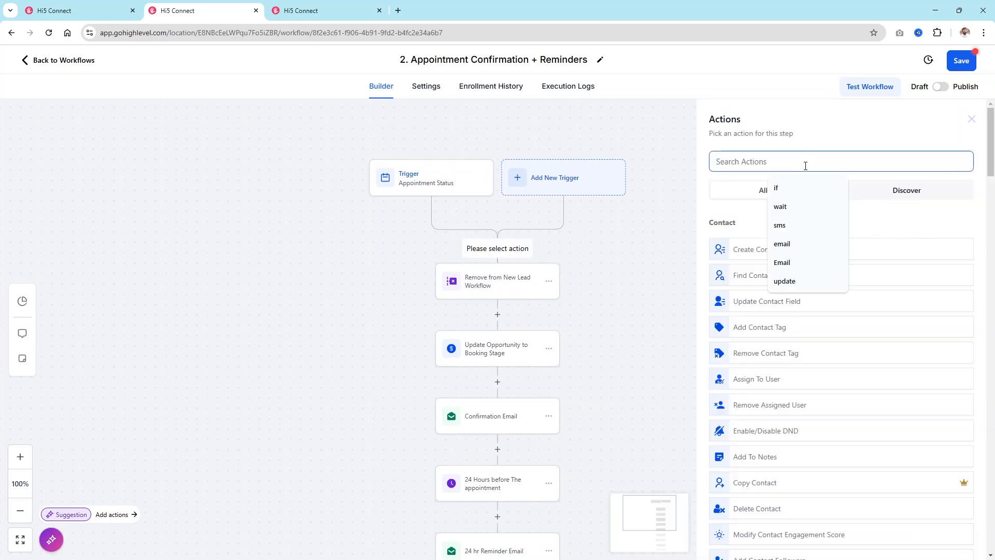
pyautogui.write('remove')
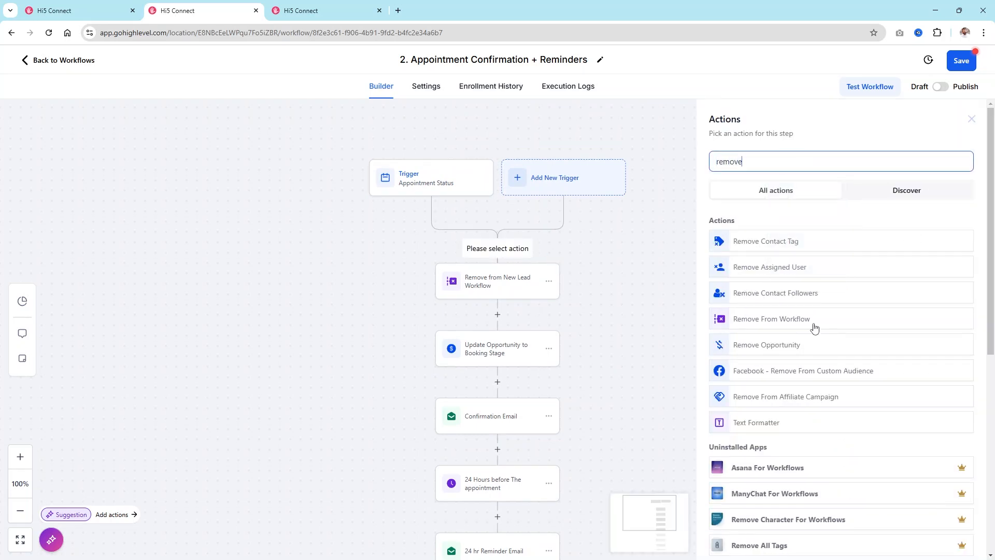
pyautogui.moveTo(764, 167); pyautogui.dragTo(613, 155)
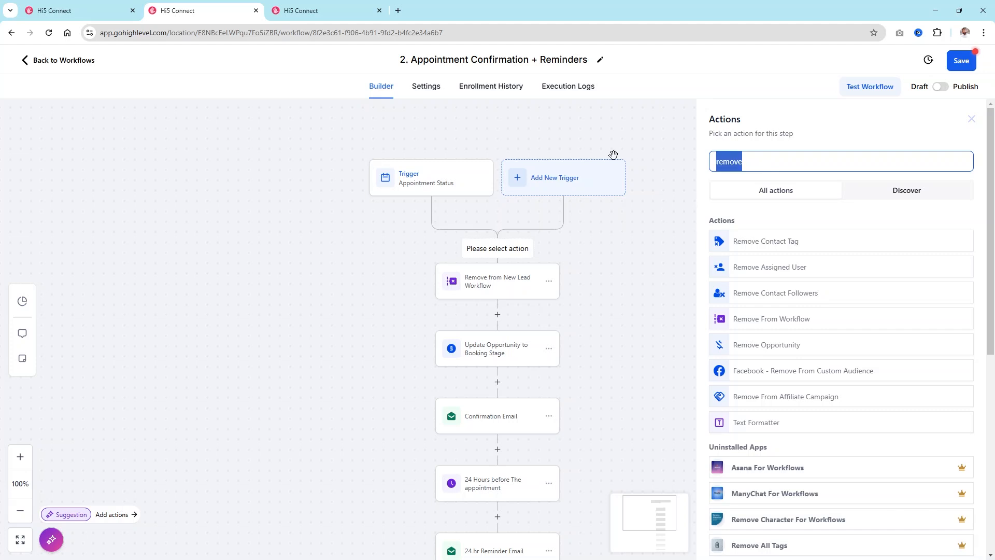
pyautogui.press('BackSpace')
# Step: Browse the full list of available workflow actions across its categories, and close it without adding an action
pyautogui.scroll(-10, 919, 340)
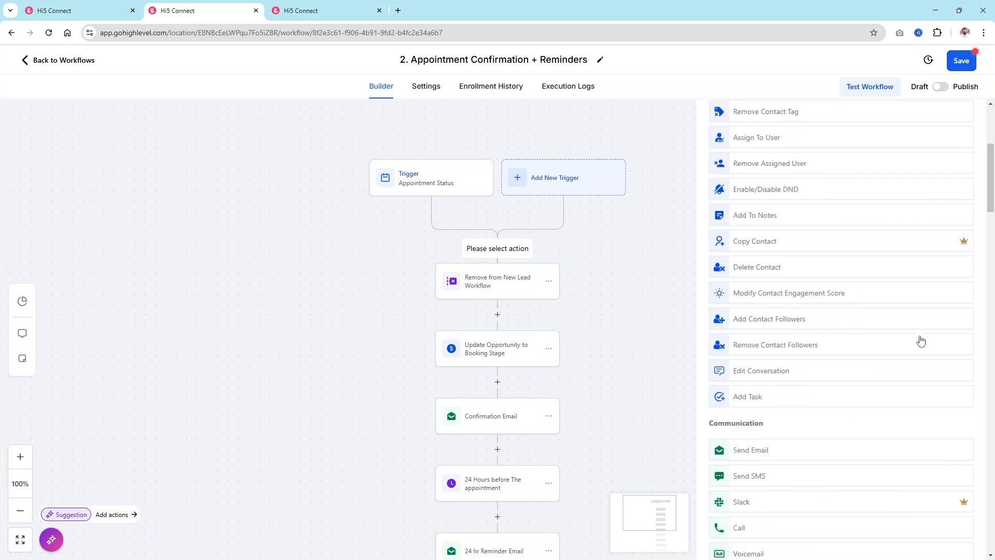
pyautogui.scroll(-10, 919, 339)
pyautogui.scroll(-5, 790, 252)
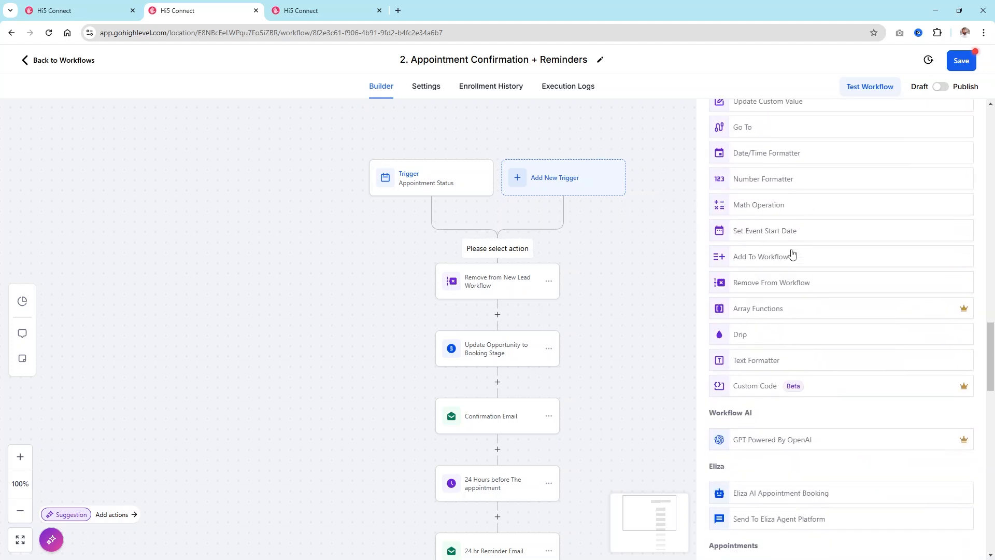
pyautogui.scroll(-1, 792, 254)
pyautogui.scroll(-2, 757, 275)
pyautogui.scroll(-2, 758, 279)
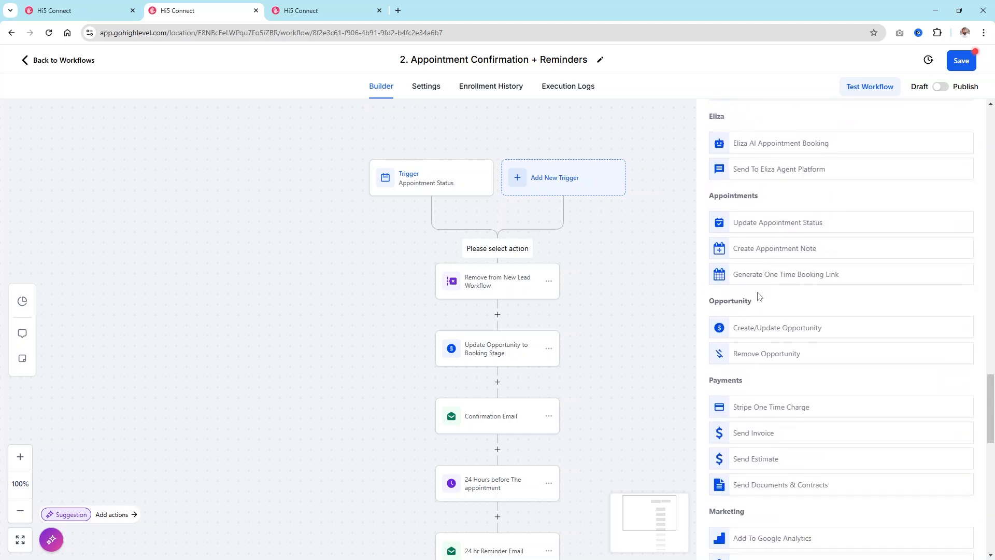
pyautogui.scroll(-3, 760, 293)
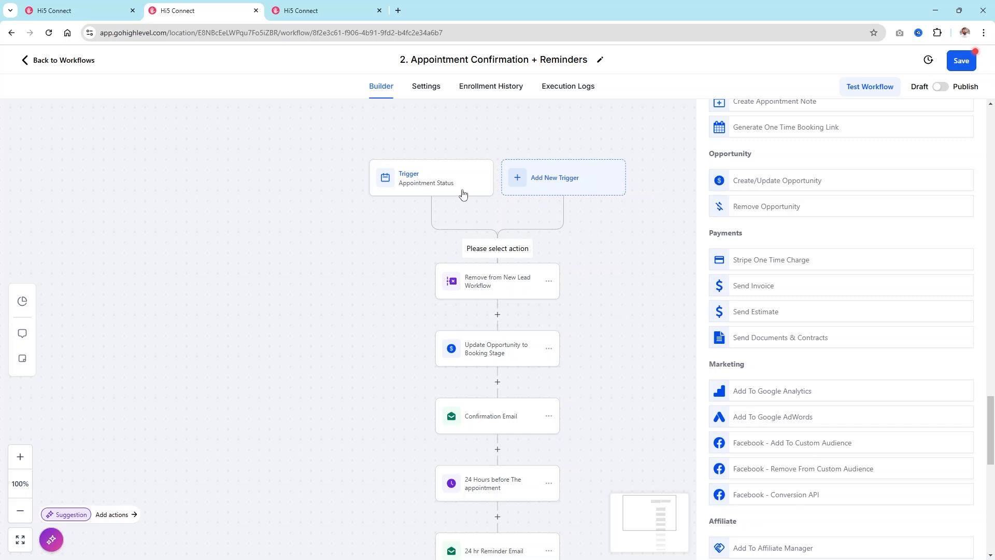
pyautogui.scroll(15, 870, 363)
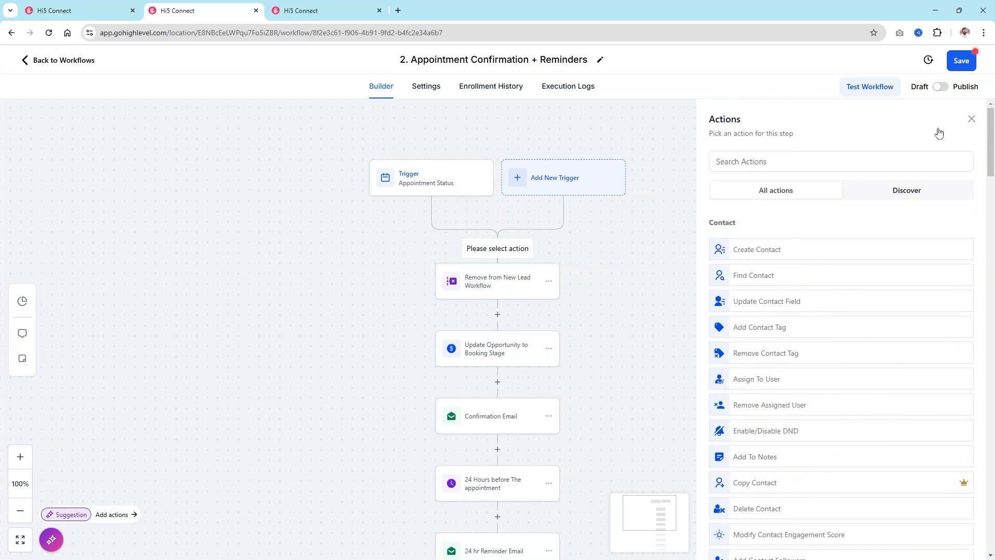
pyautogui.click(971, 120)
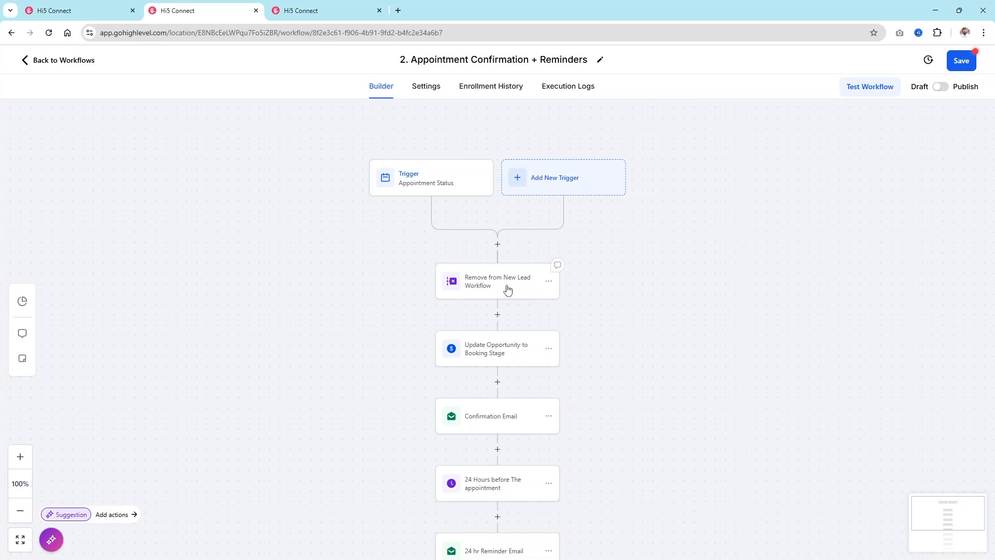
# Step: Search the actions available before "Update Opportunity to Booking Stage" for "opp", and close the list without adding an action
pyautogui.scroll(-1, 384, 280)
pyautogui.scroll(-1, 384, 280)
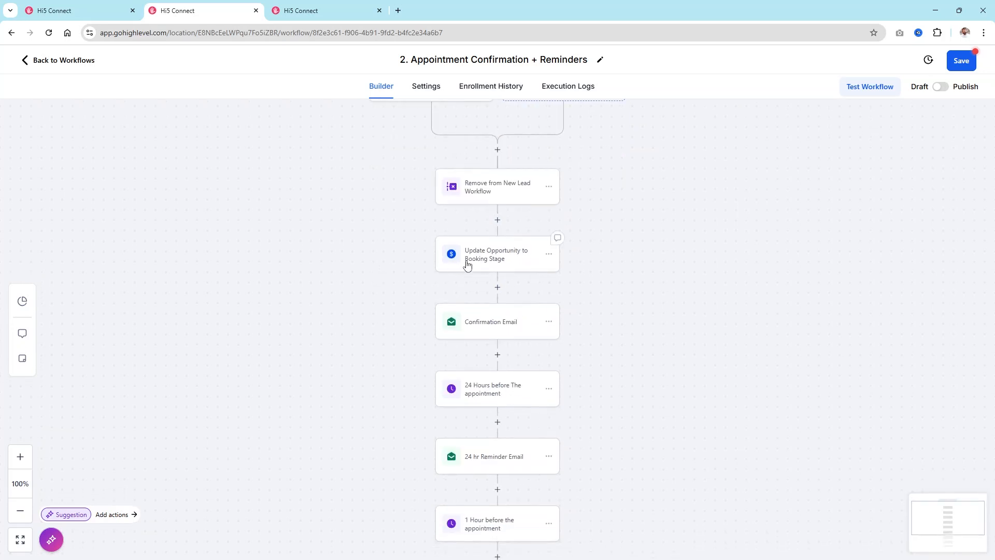
pyautogui.click(467, 263)
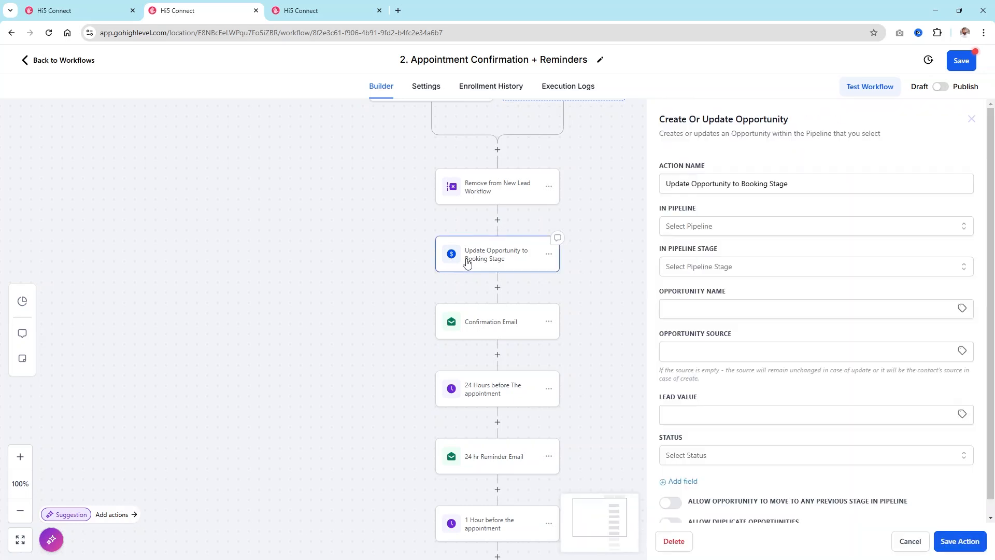
pyautogui.click(499, 220)
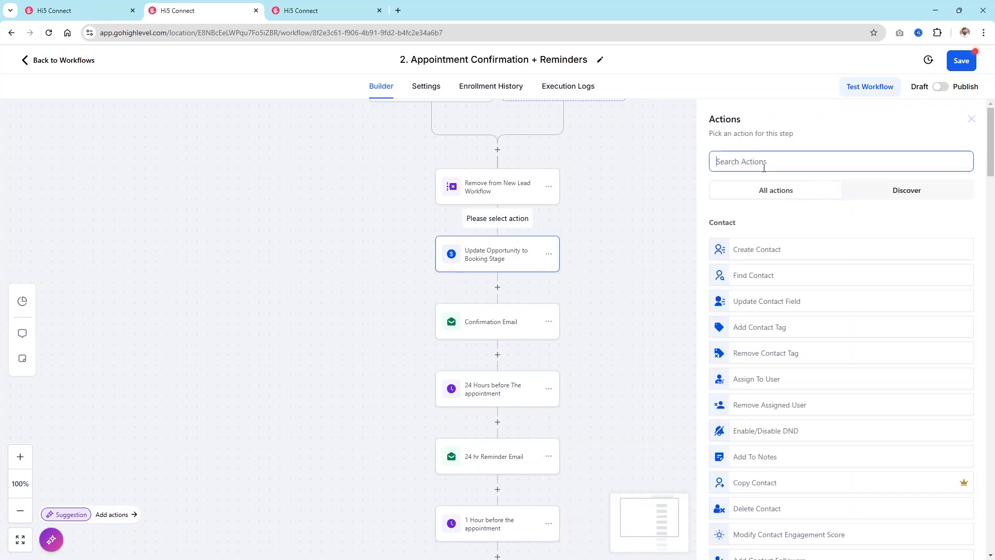
pyautogui.click(800, 160)
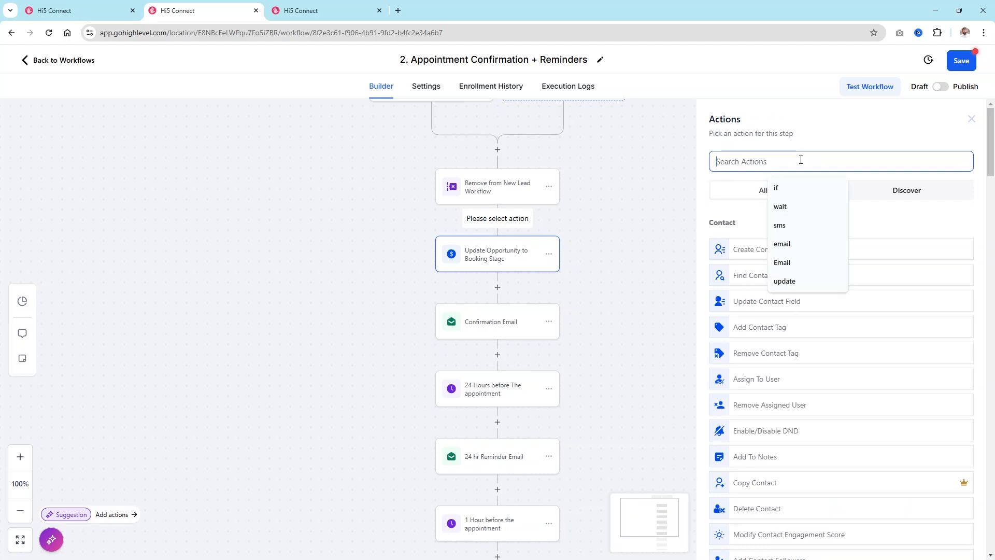
pyautogui.write('opp')
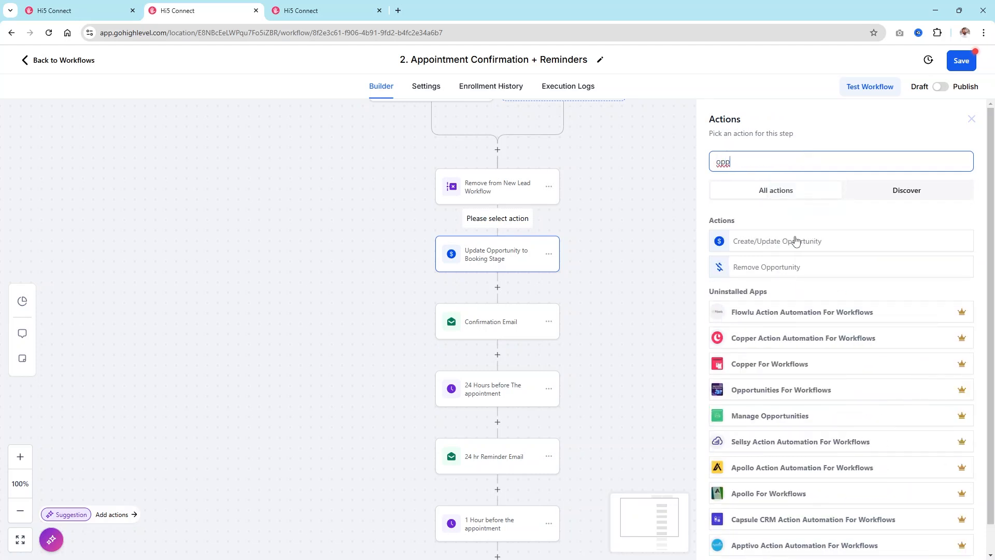
pyautogui.click(969, 120)
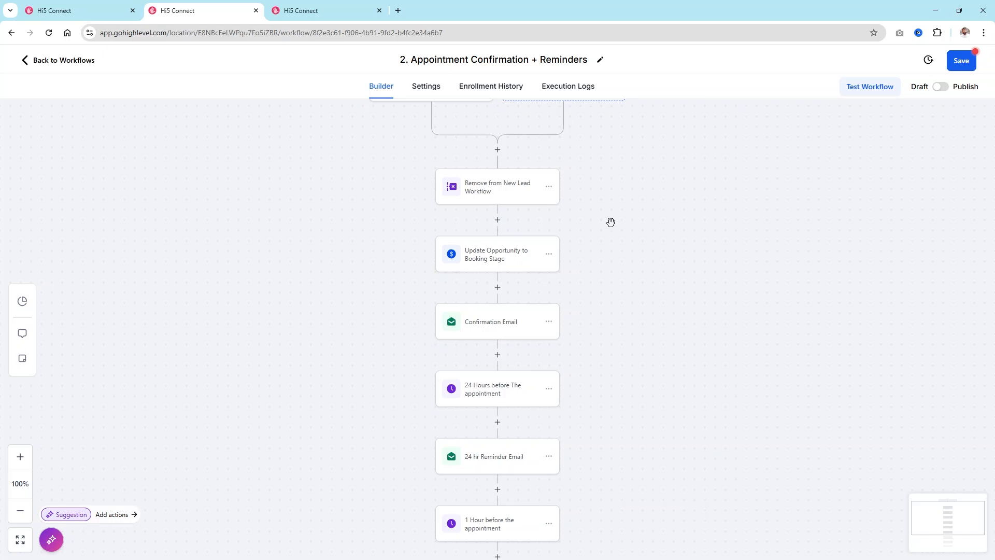
# Step: Set the "Update Opportunity to Booking Stage" action to the Marketing Pipeline and its Appointment Booked stage
pyautogui.click(497, 254)
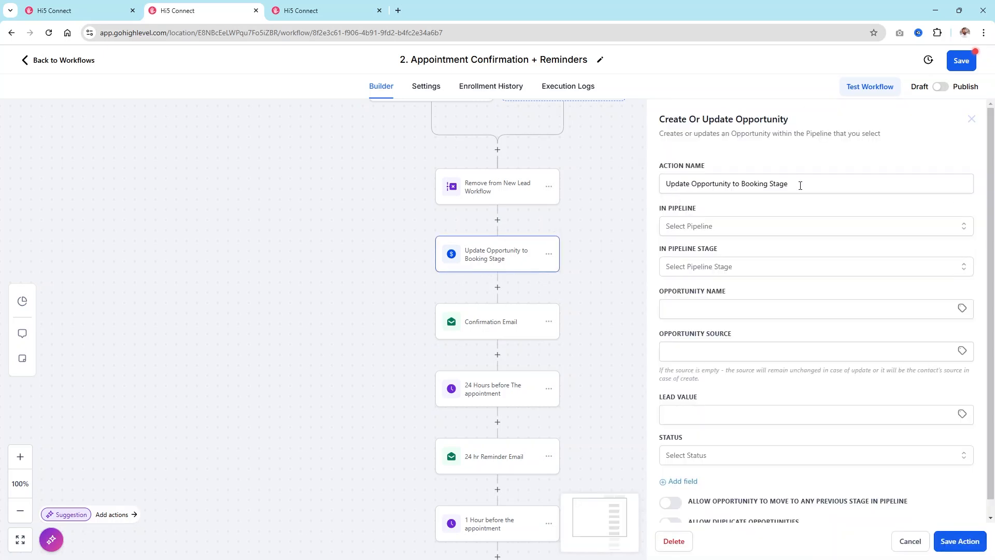
pyautogui.moveTo(801, 185); pyautogui.dragTo(645, 183)
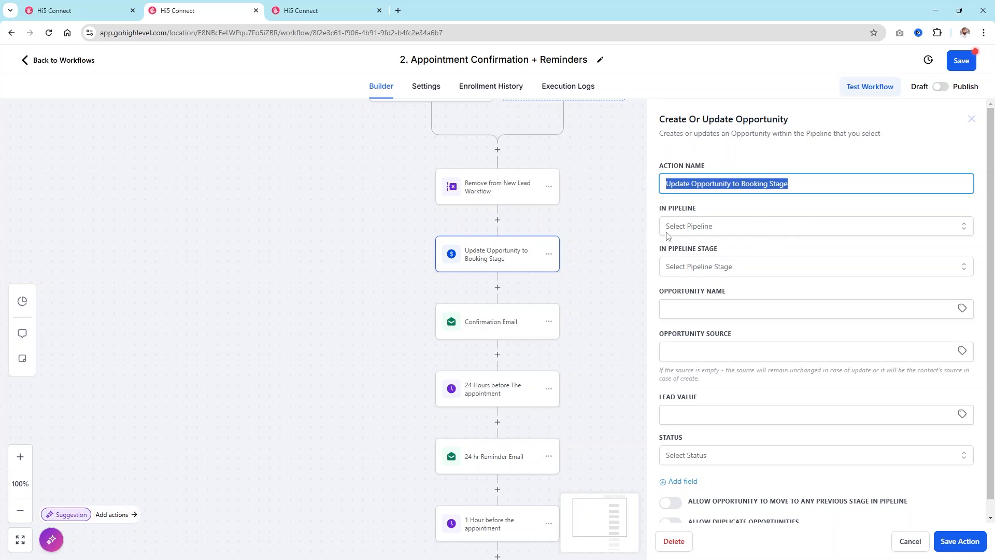
pyautogui.scroll(1, 607, 231)
pyautogui.click(747, 234)
pyautogui.click(718, 271)
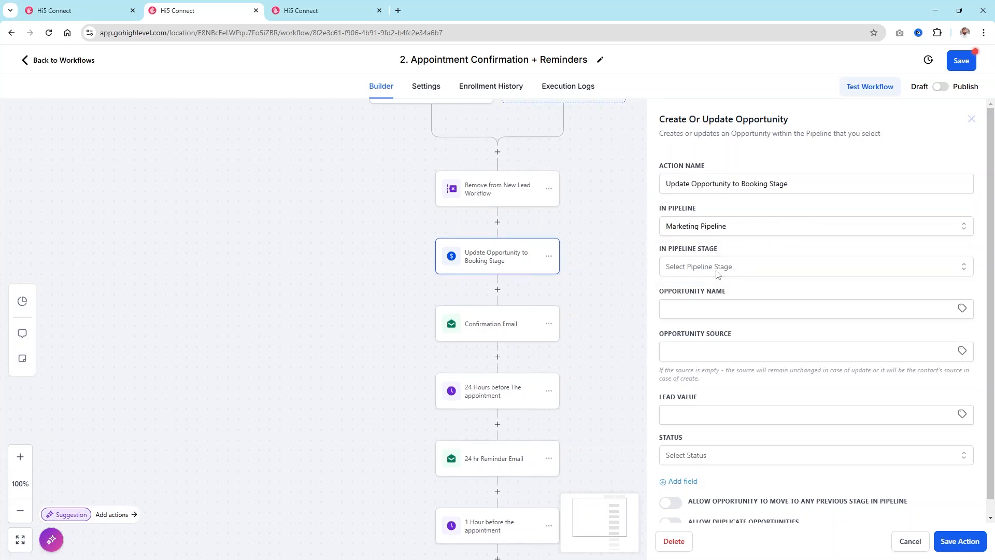
pyautogui.click(713, 268)
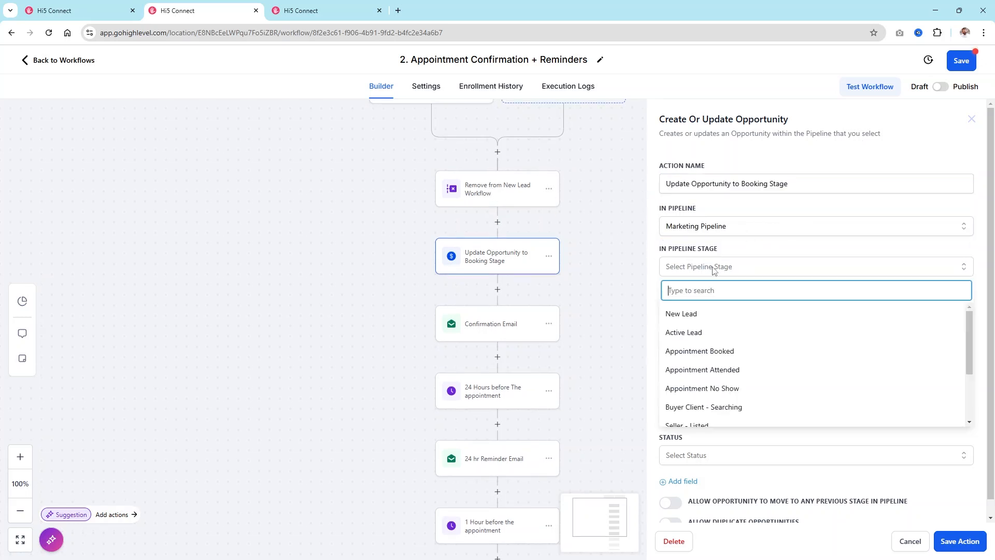
pyautogui.click(758, 350)
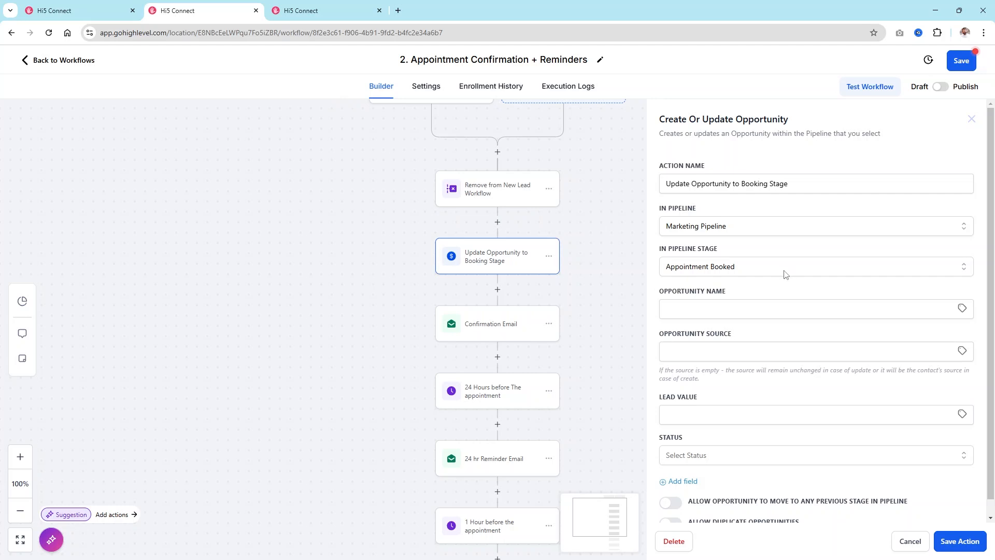
# Step: Set the opportunity name to the contact's full name custom value, {{contact.name}}
pyautogui.click(703, 313)
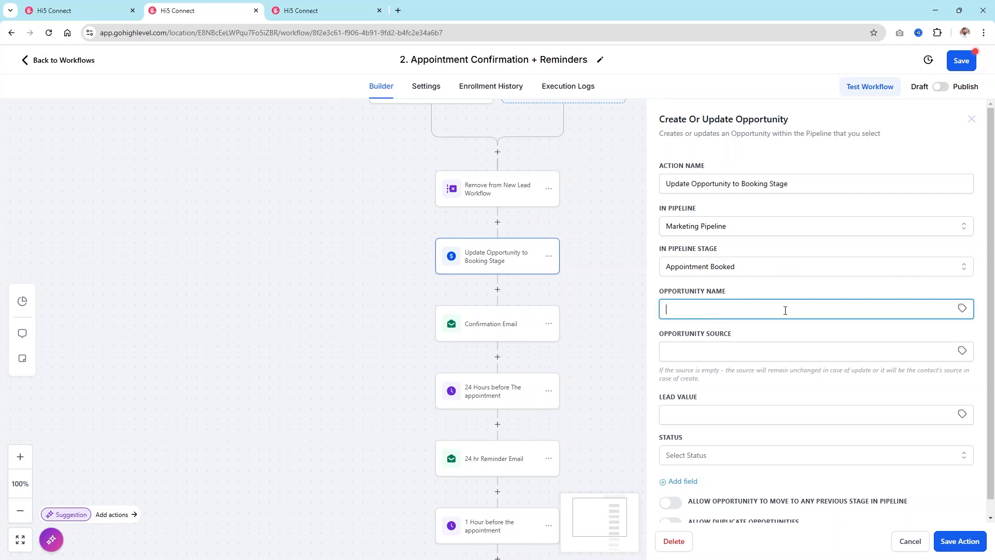
pyautogui.click(962, 308)
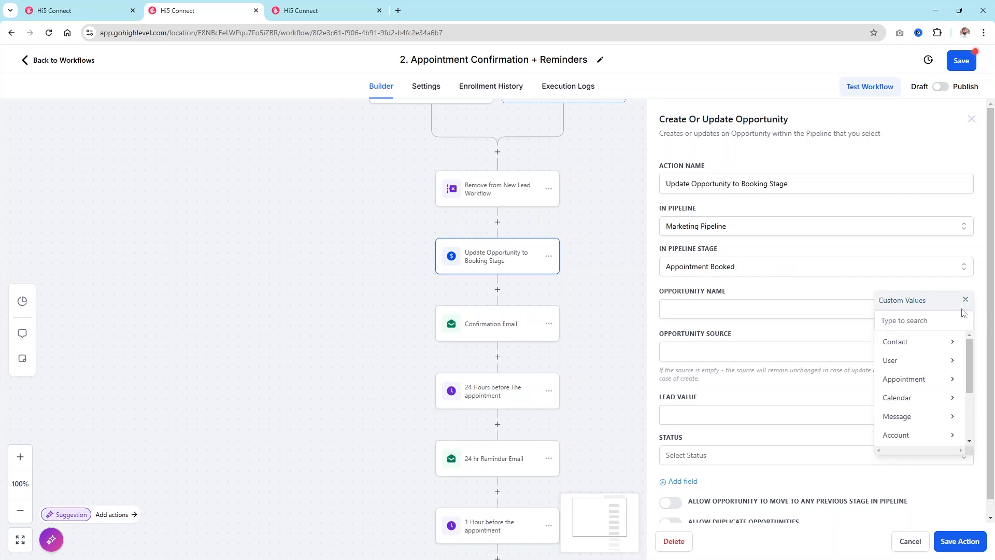
pyautogui.click(945, 346)
pyautogui.click(909, 343)
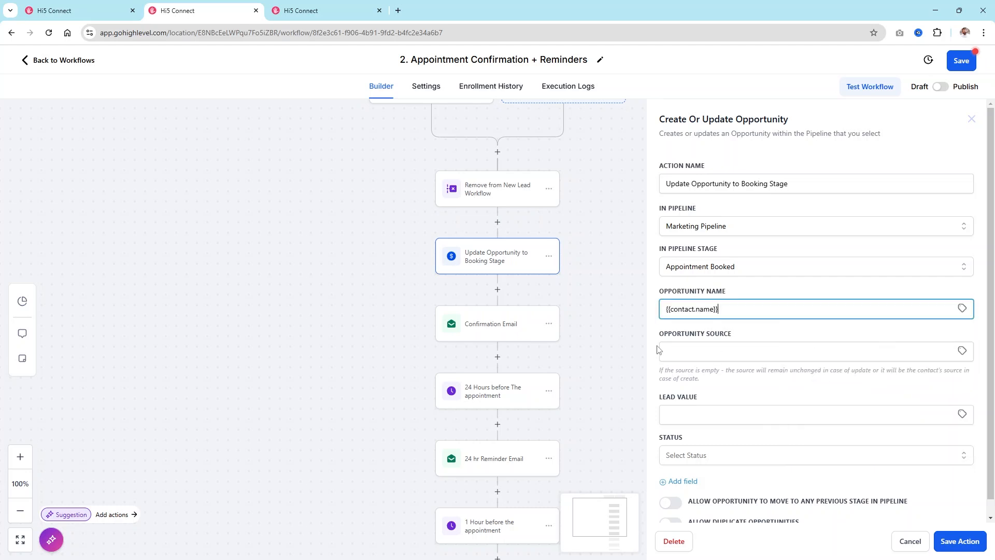
pyautogui.click(776, 332)
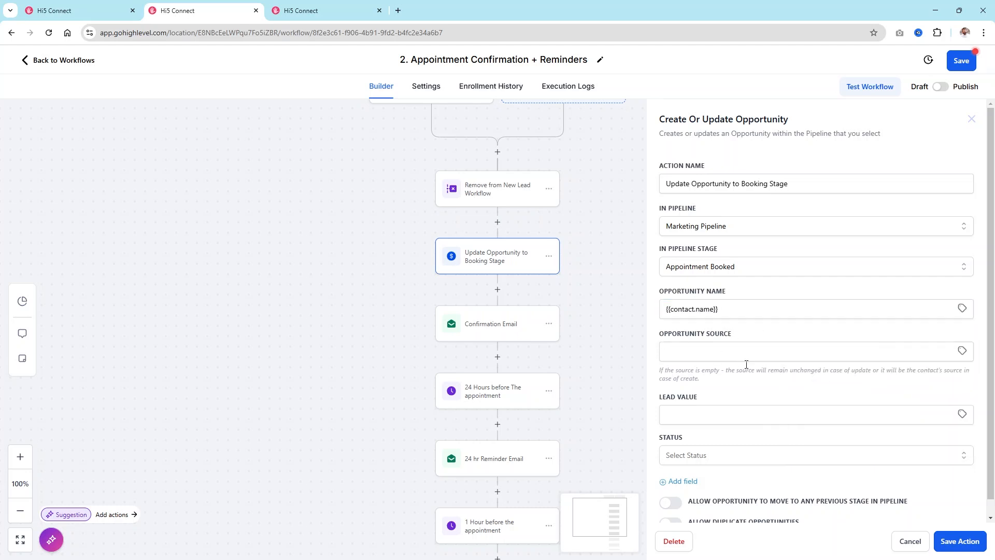
# Step: Examine the Contact, User, Appointment, Calendar, Message and Custom Values categories available for the opportunity name, and close them without inserting another value
pyautogui.click(961, 310)
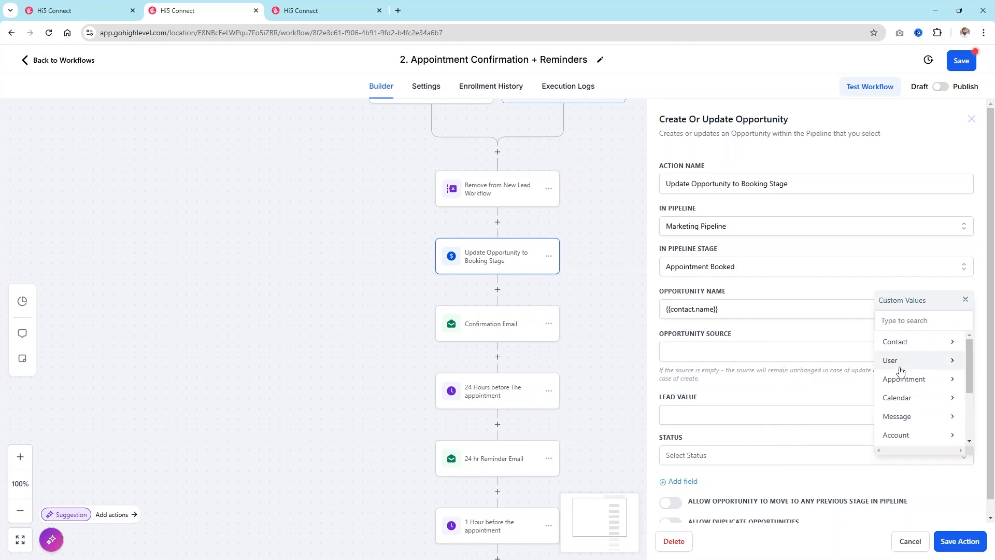
pyautogui.moveTo(971, 353)
pyautogui.mouseDown()
pyautogui.moveTo(971, 411)
pyautogui.moveTo(970, 342)
pyautogui.mouseUp()
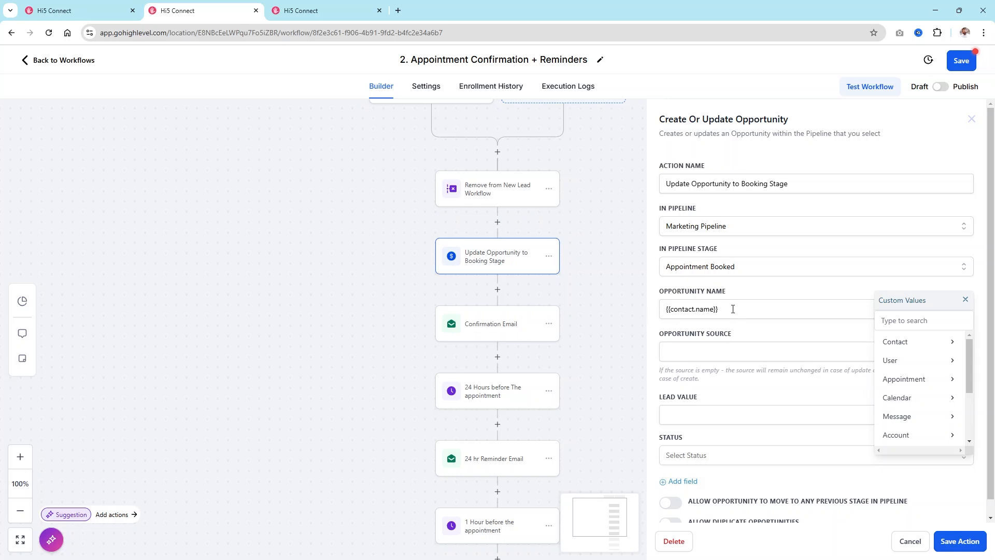
pyautogui.click(755, 314)
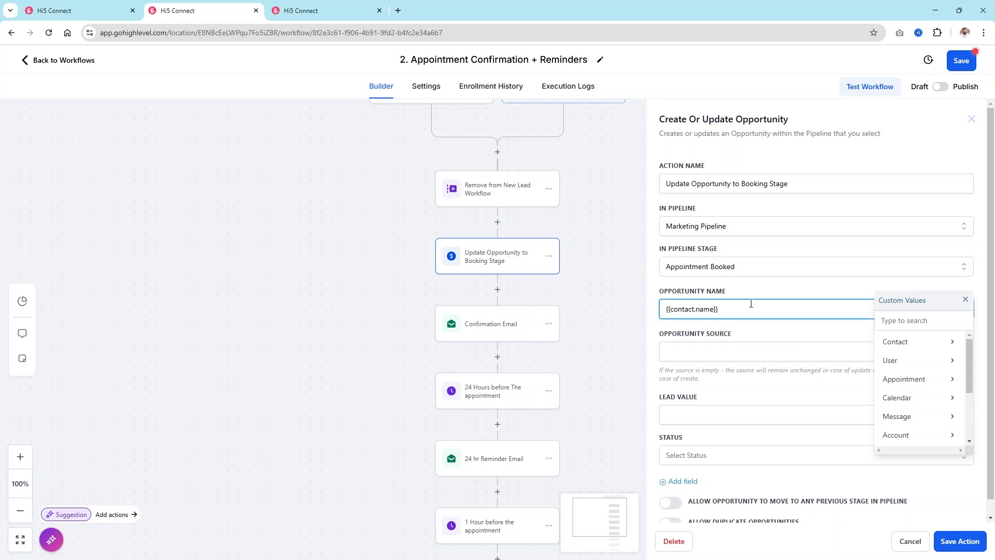
pyautogui.scroll(-1, 967, 354)
pyautogui.scroll(1, 922, 349)
pyautogui.click(913, 346)
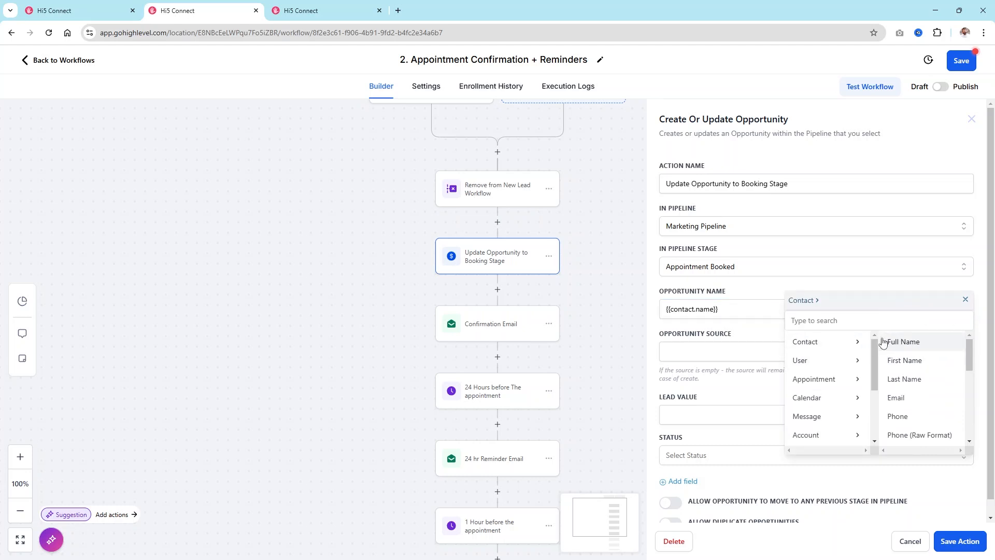
pyautogui.click(812, 360)
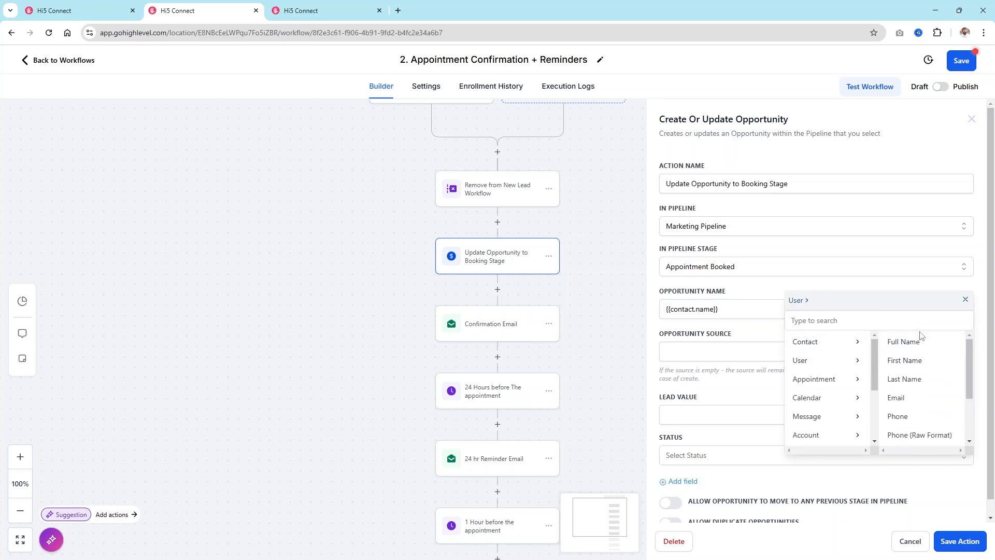
pyautogui.scroll(-2, 933, 415)
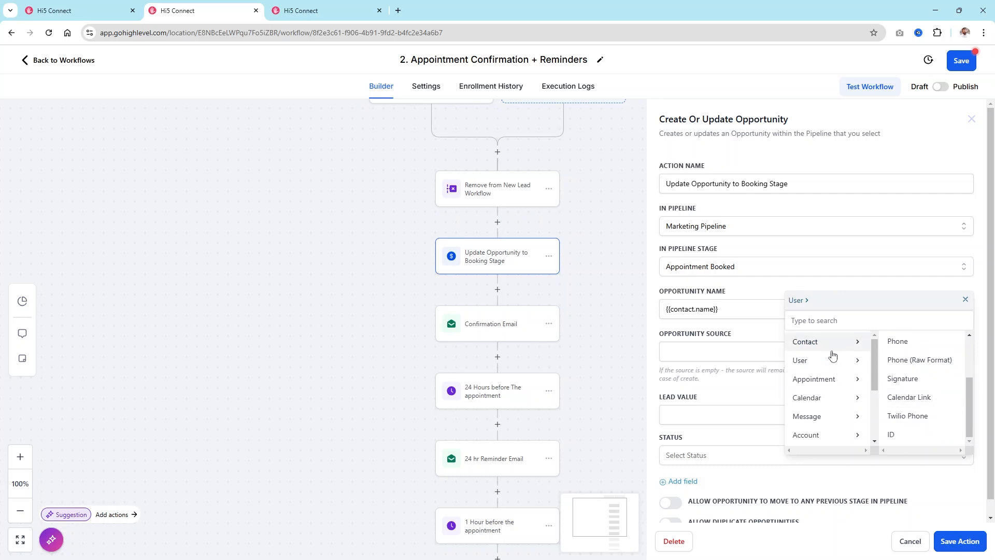
pyautogui.click(828, 382)
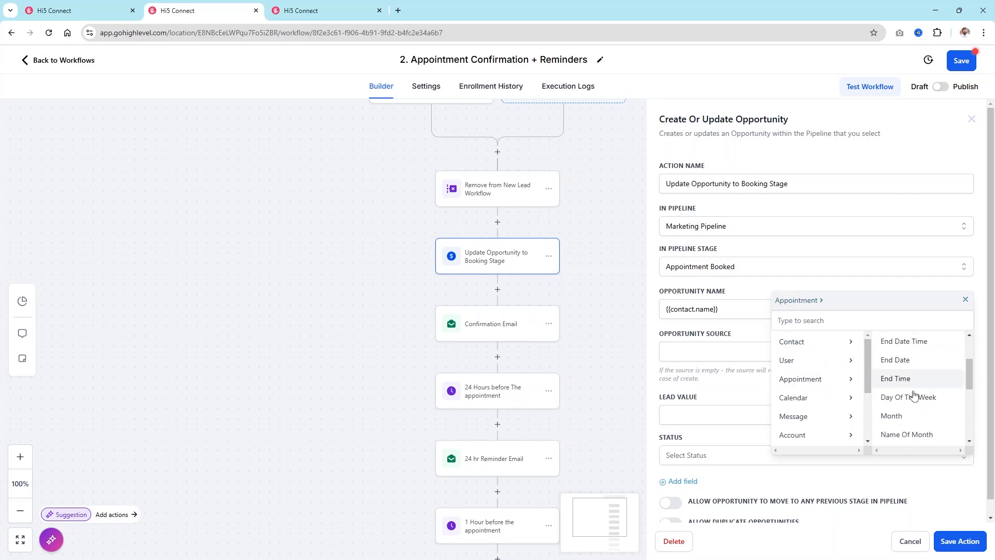
pyautogui.click(806, 399)
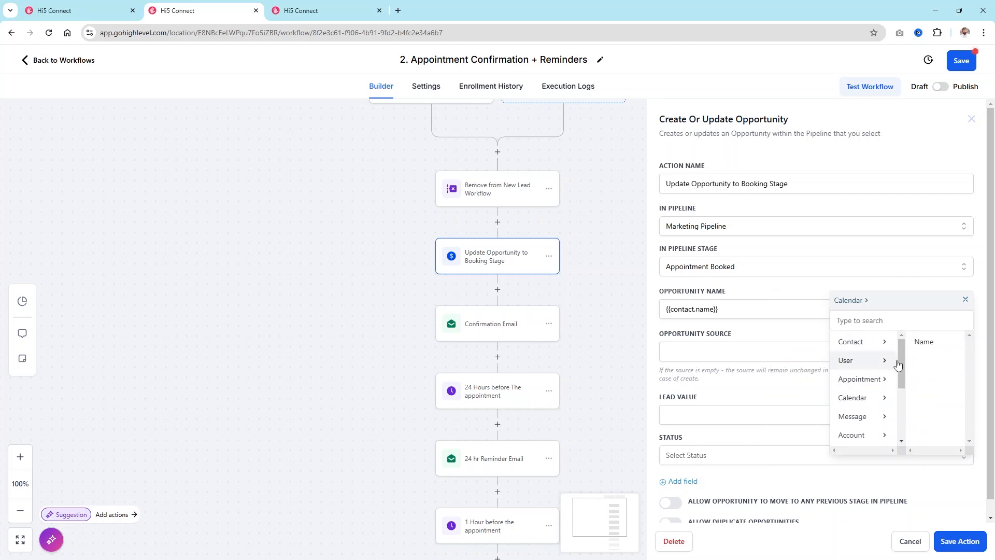
pyautogui.click(874, 416)
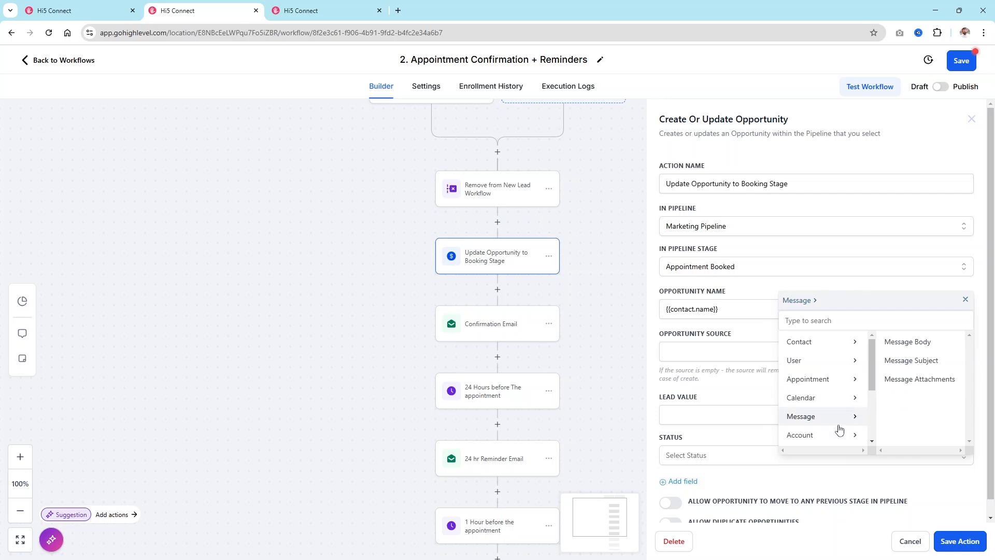
pyautogui.scroll(-3, 839, 422)
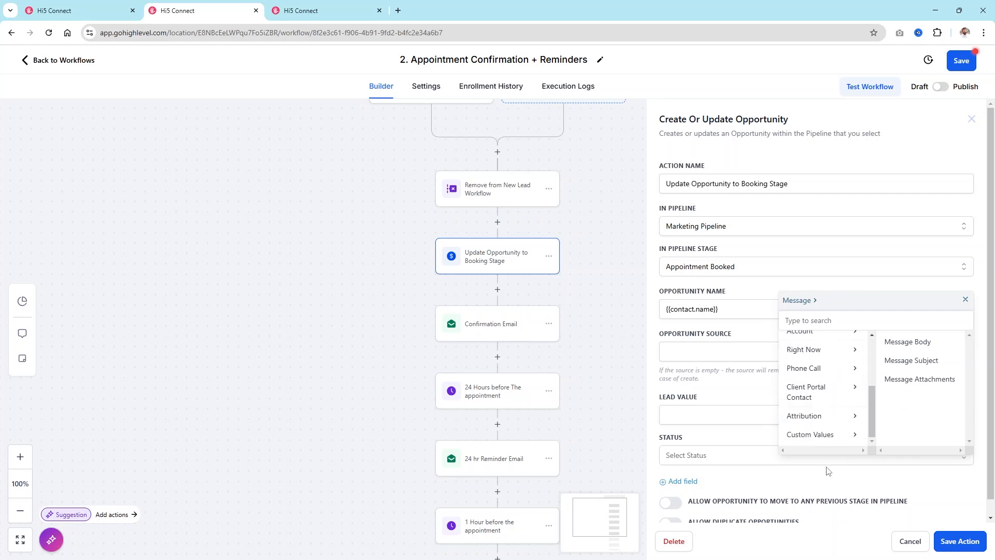
pyautogui.click(842, 436)
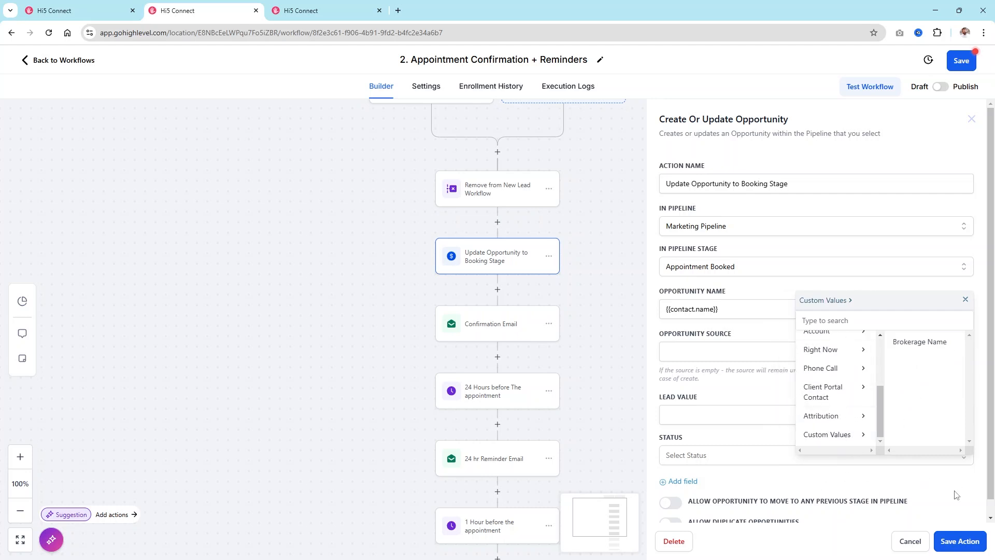
pyautogui.click(965, 300)
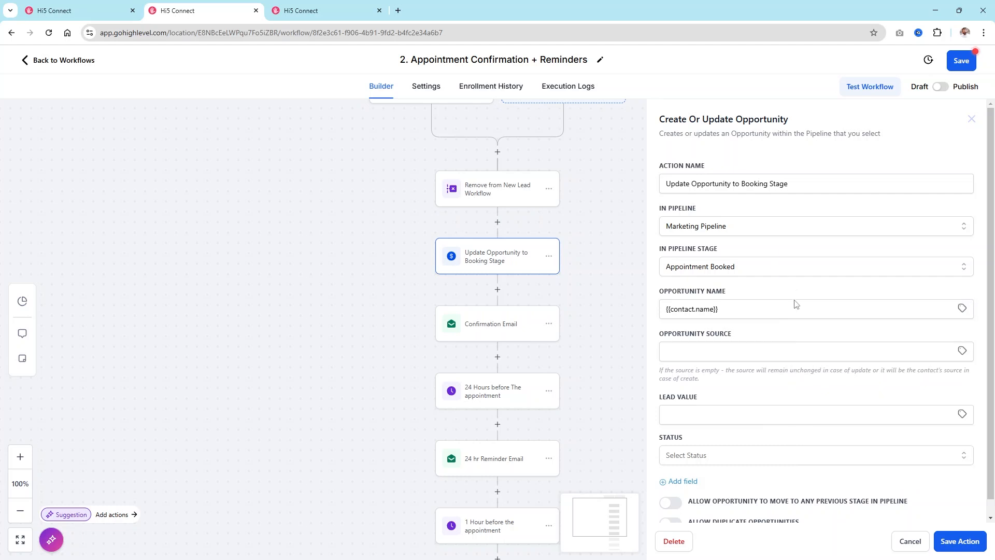
# Step: Review the opportunity source field and the custom values offered for the lead value, leaving both fields empty
pyautogui.click(728, 350)
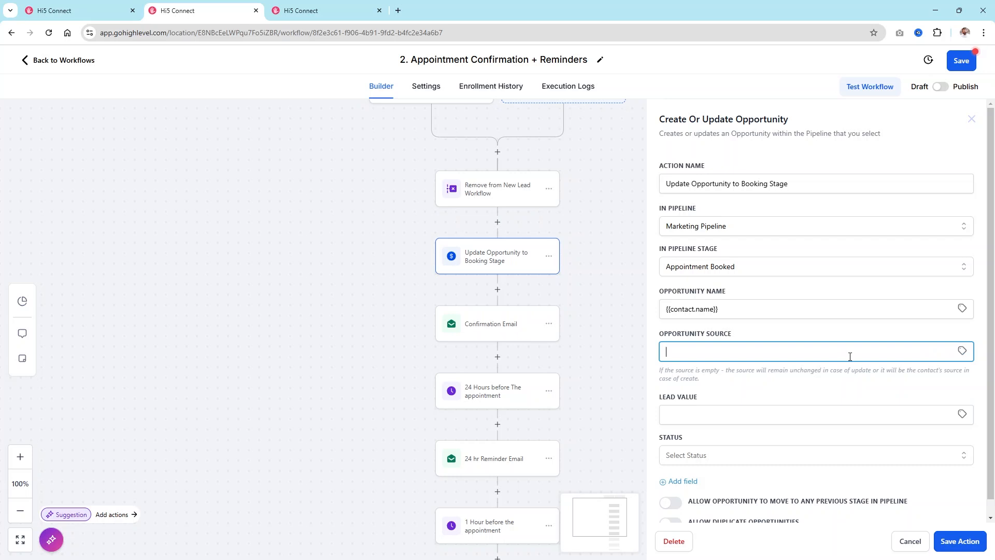
pyautogui.scroll(-2, 761, 373)
pyautogui.click(725, 367)
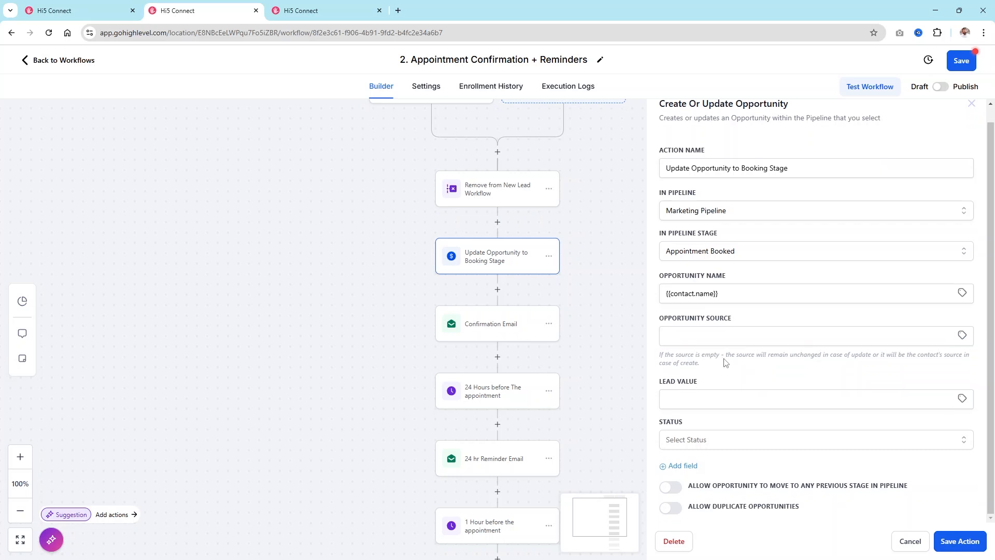
pyautogui.click(699, 393)
pyautogui.click(961, 398)
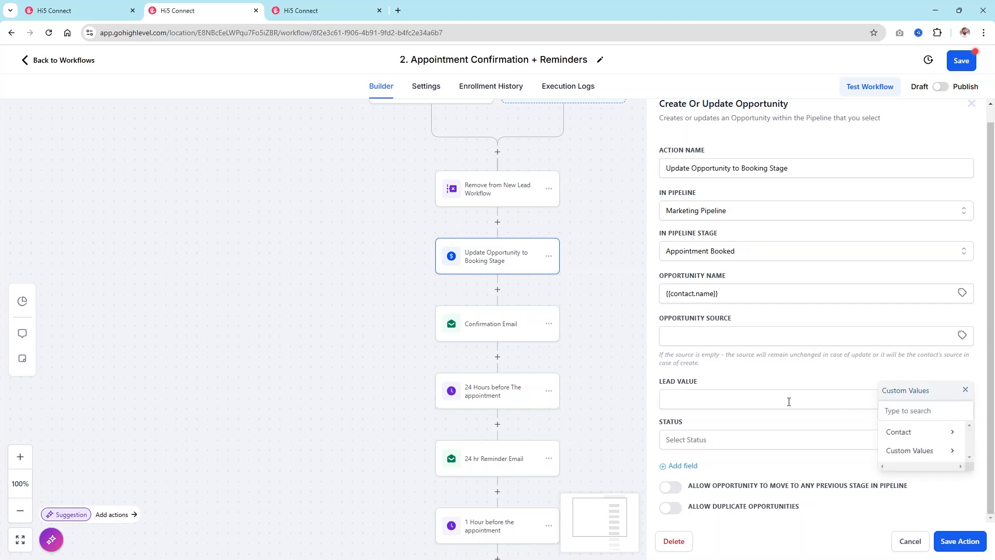
pyautogui.click(965, 391)
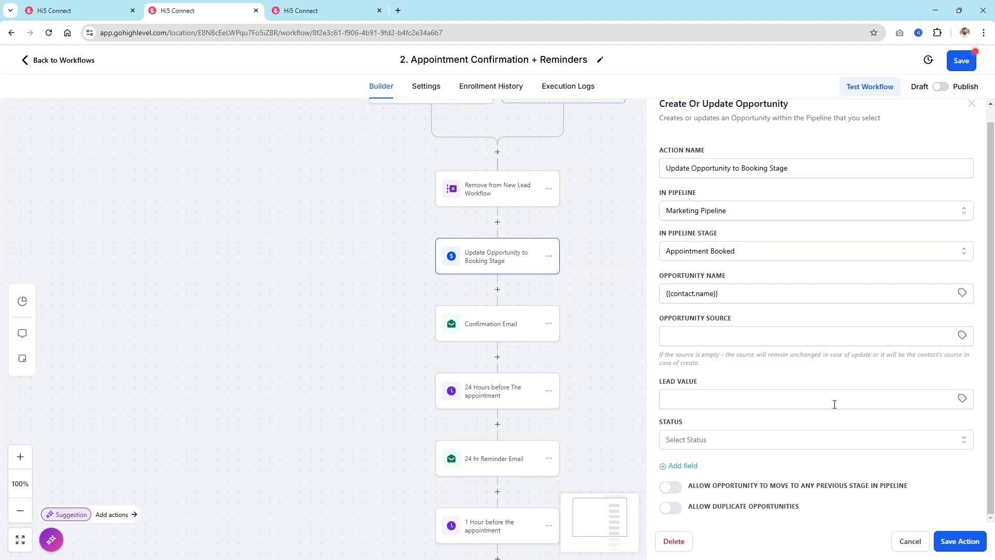
# Step: Set the opportunity status to open and save the "Update Opportunity to Booking Stage" action
pyautogui.click(736, 440)
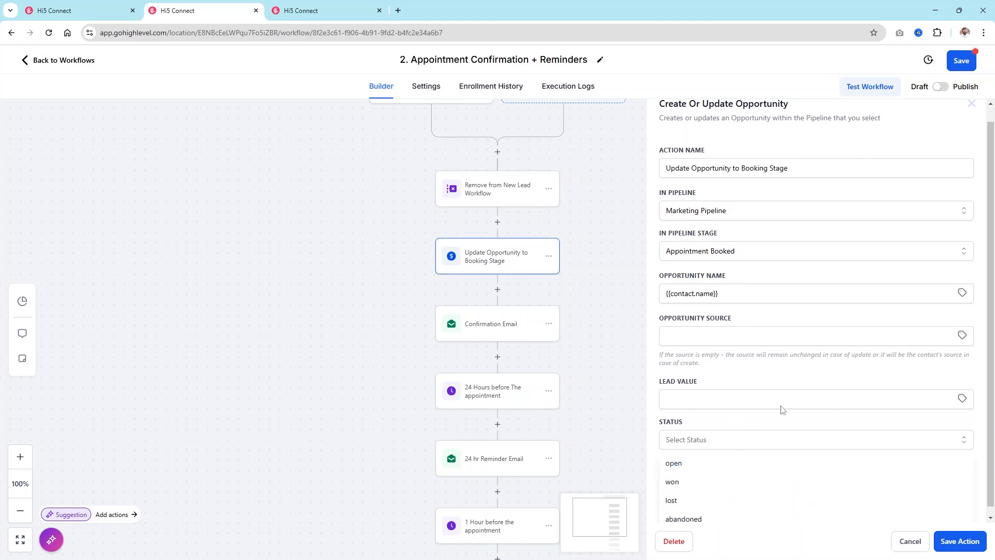
pyautogui.click(686, 459)
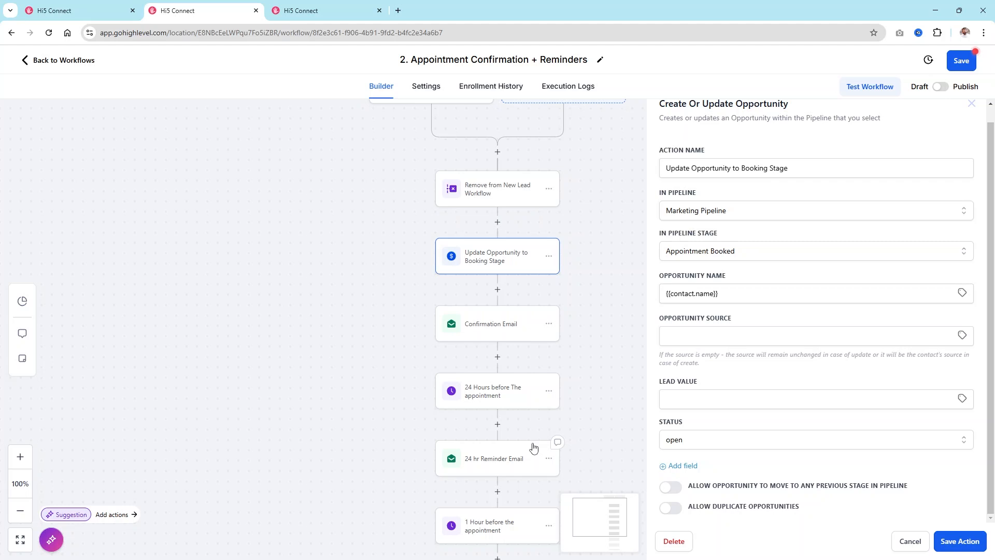
pyautogui.click(959, 541)
pyautogui.scroll(-1, 568, 194)
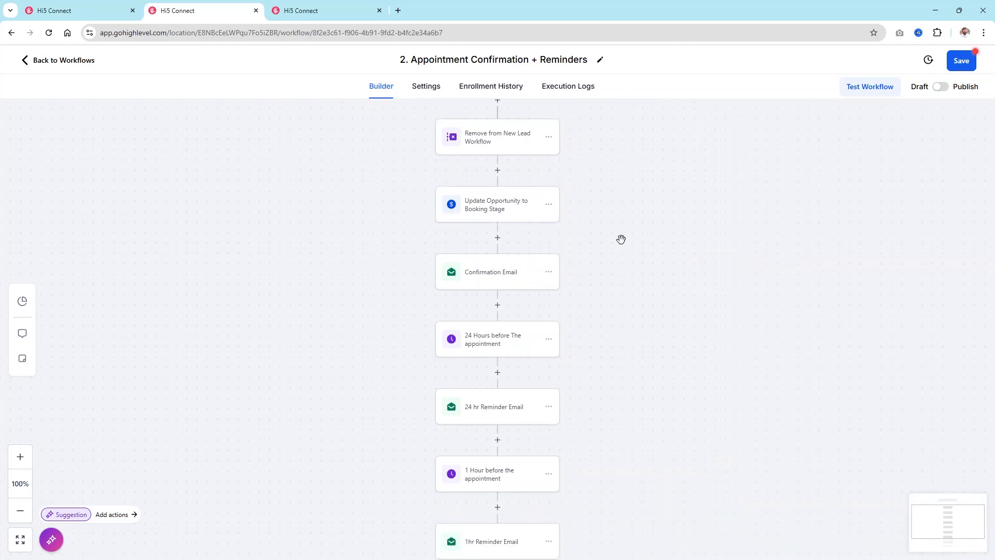
pyautogui.scroll(-1, 660, 240)
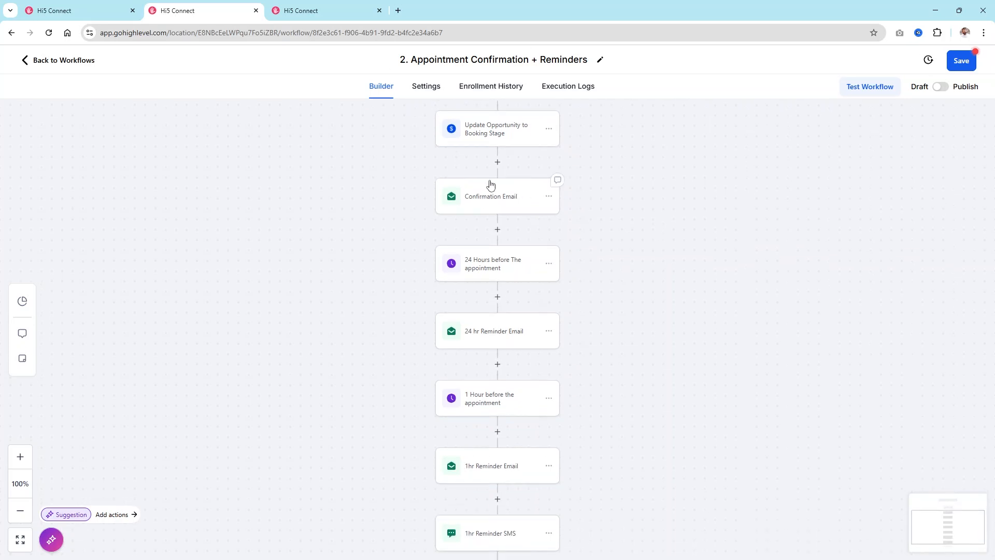
# Step: Search the actions available after "Update Opportunity to Booking Stage" for email, and close the list without adding one
pyautogui.click(497, 162)
pyautogui.click(783, 162)
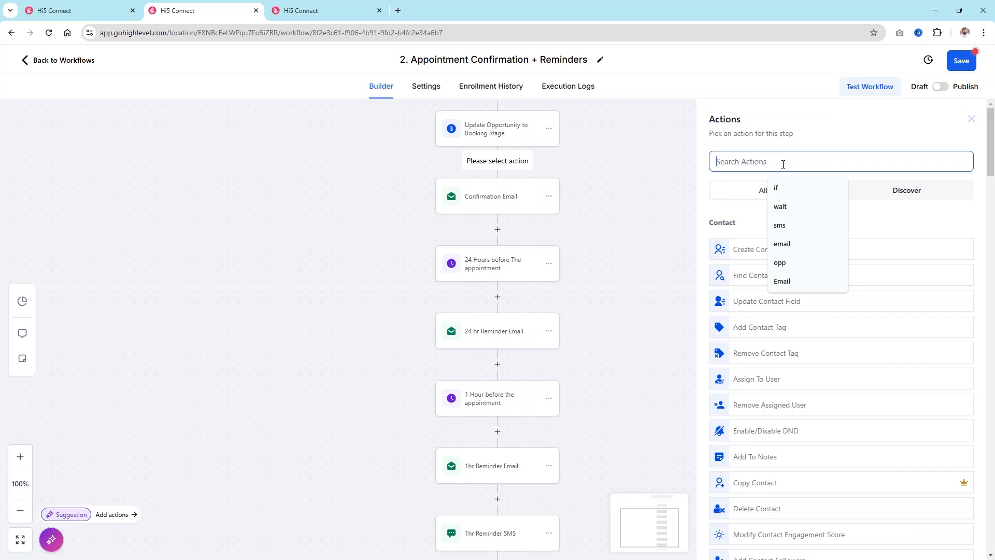
pyautogui.write('email')
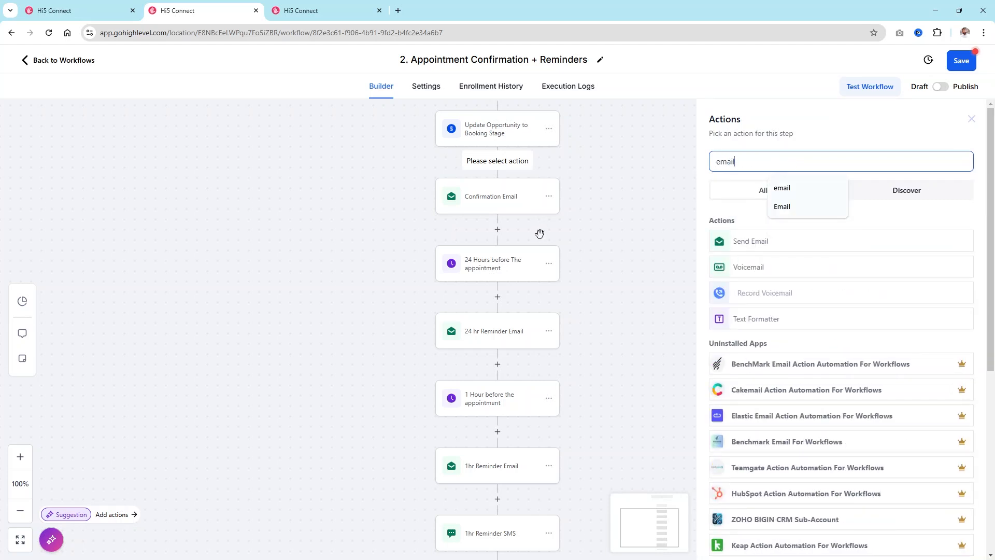
pyautogui.click(972, 120)
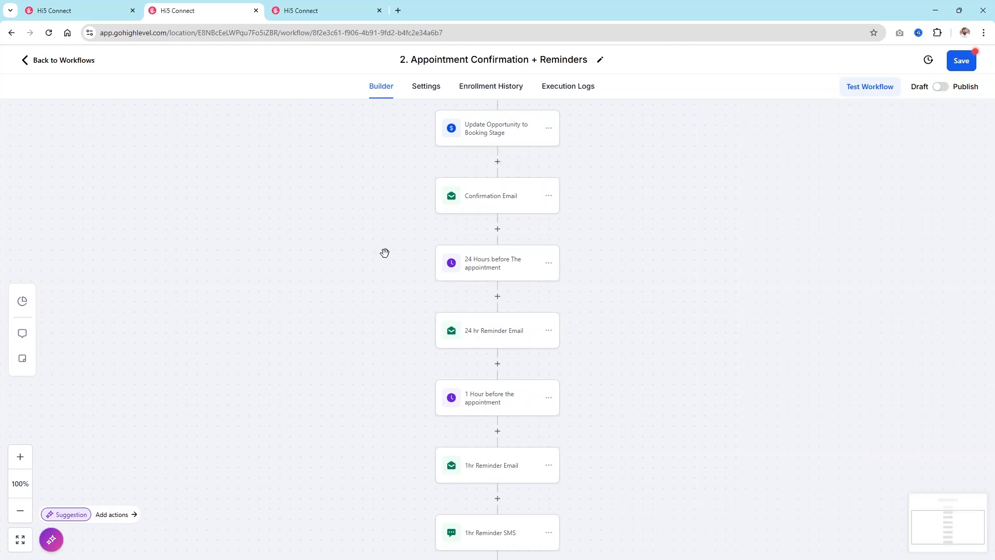
# Step: Open the Confirmation Email action, review its sender name, sender email, subject and template fields, and enlarge the message editor
pyautogui.click(476, 211)
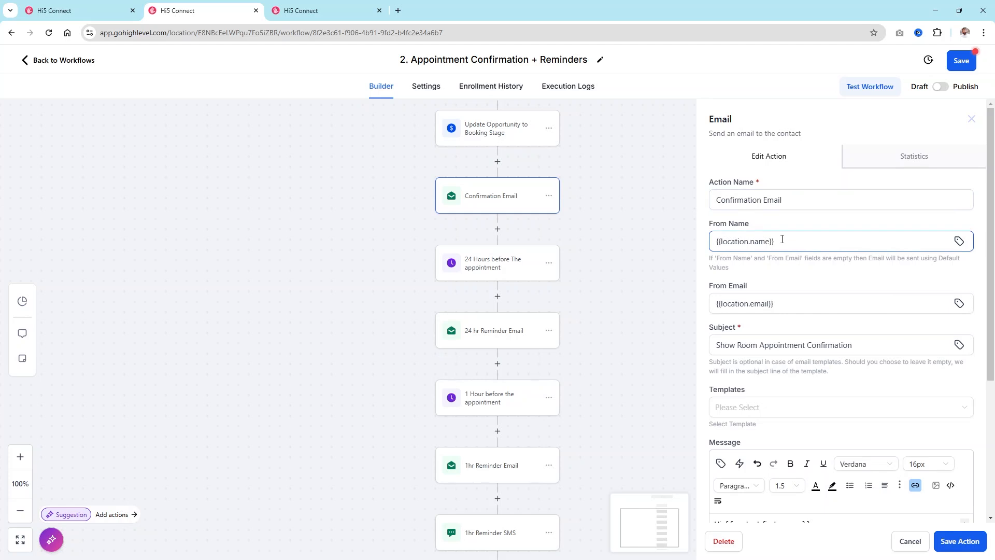
pyautogui.click(790, 304)
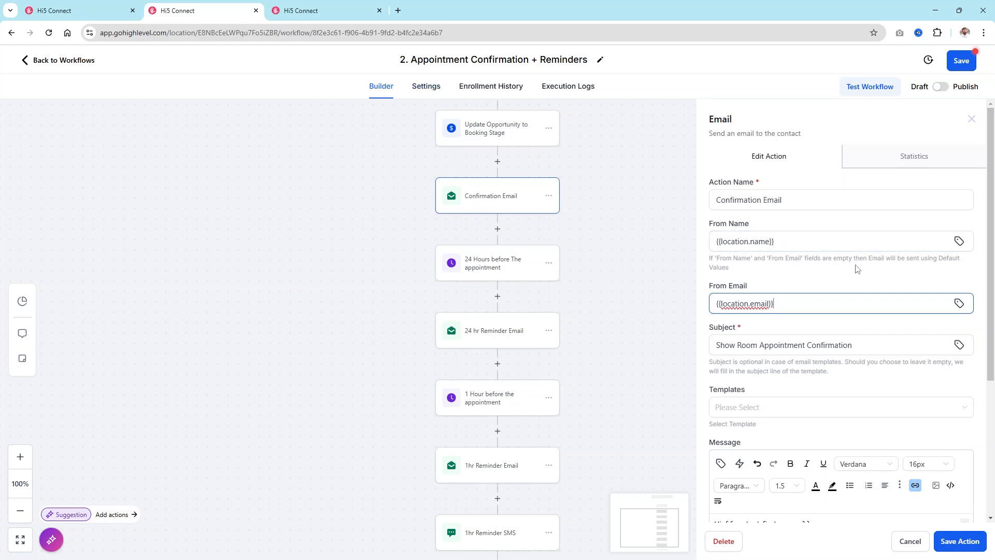
pyautogui.scroll(-2, 850, 259)
pyautogui.click(854, 223)
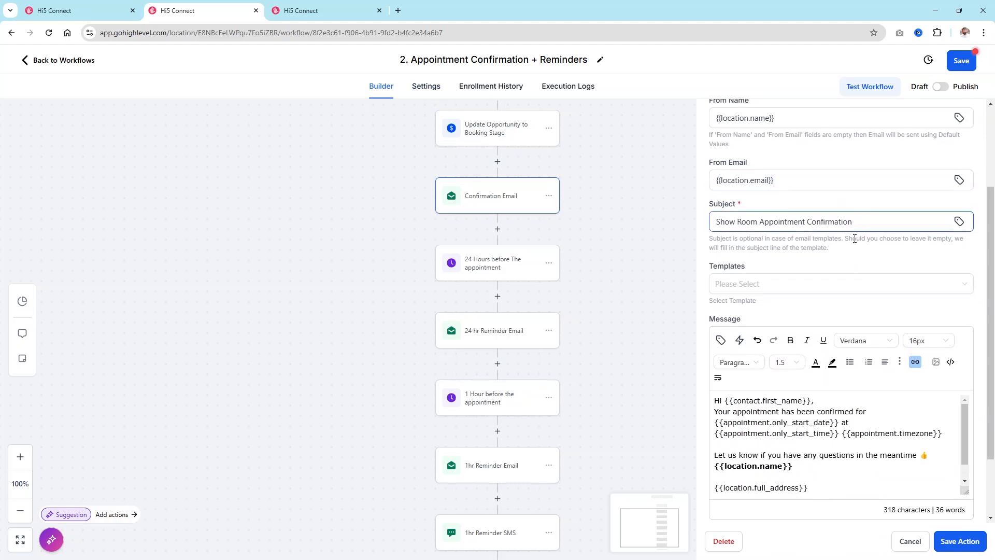
pyautogui.scroll(-1, 850, 203)
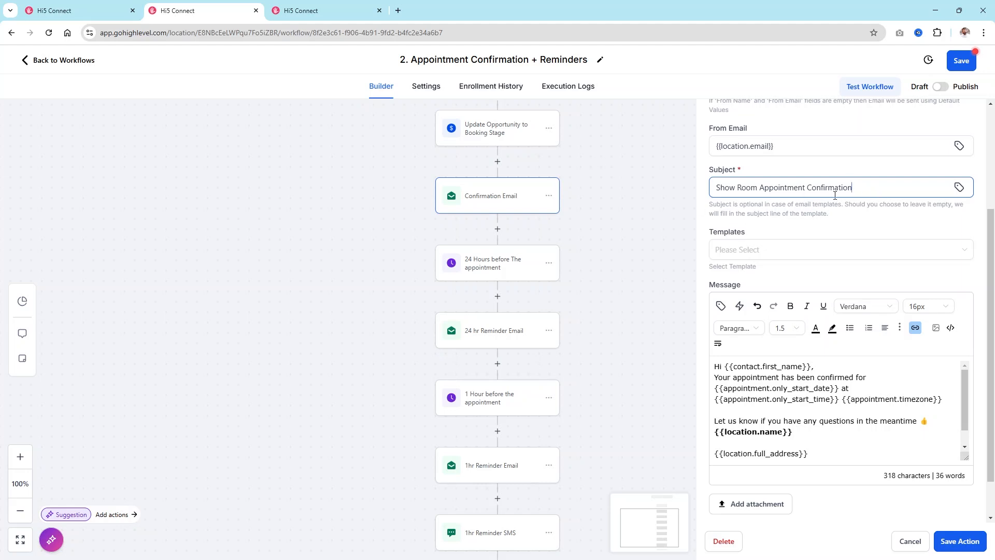
pyautogui.scroll(-1, 834, 196)
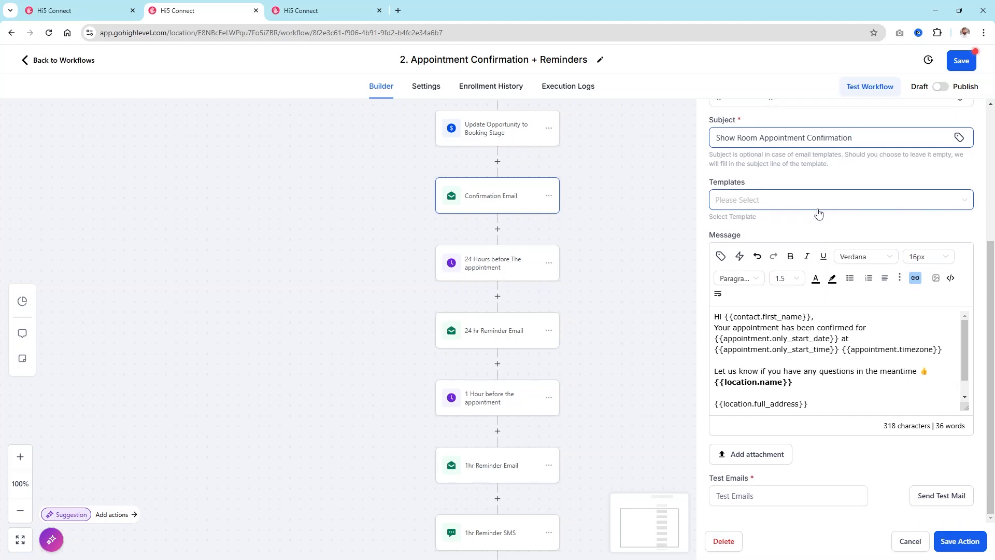
pyautogui.moveTo(967, 408); pyautogui.dragTo(966, 504)
pyautogui.scroll(-2, 806, 386)
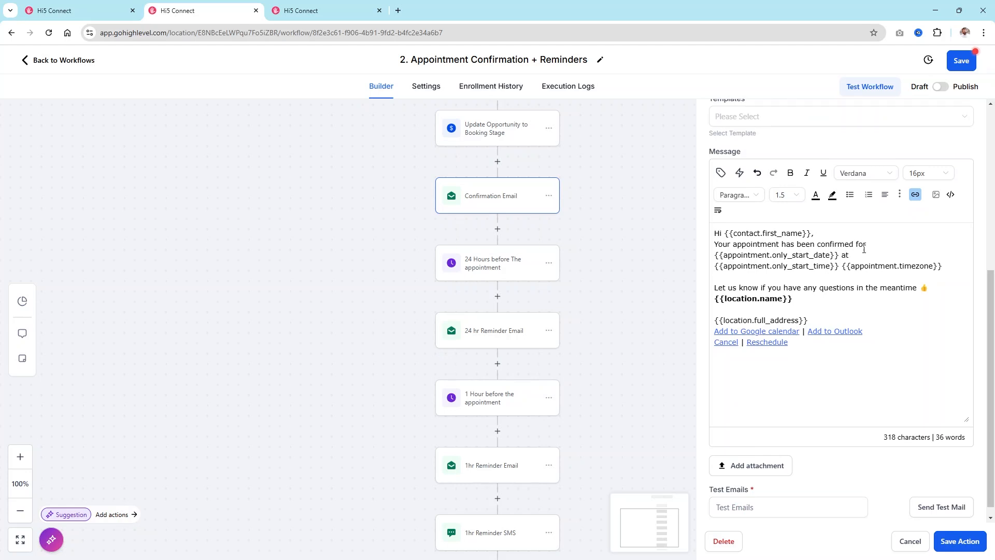
# Step: Examine the Appointment custom values available for the message, close them without inserting one, and inspect the location name and full address values
pyautogui.click(880, 243)
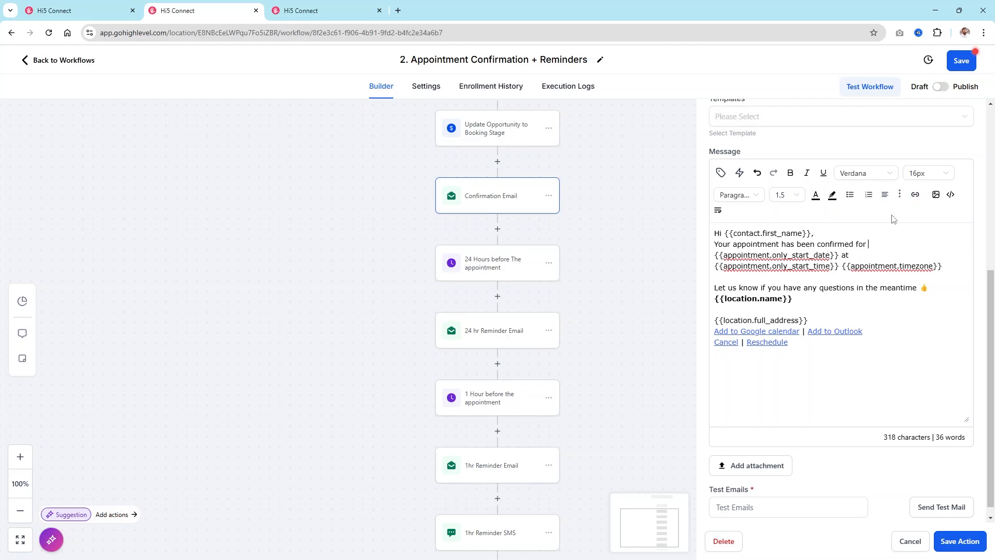
pyautogui.click(724, 175)
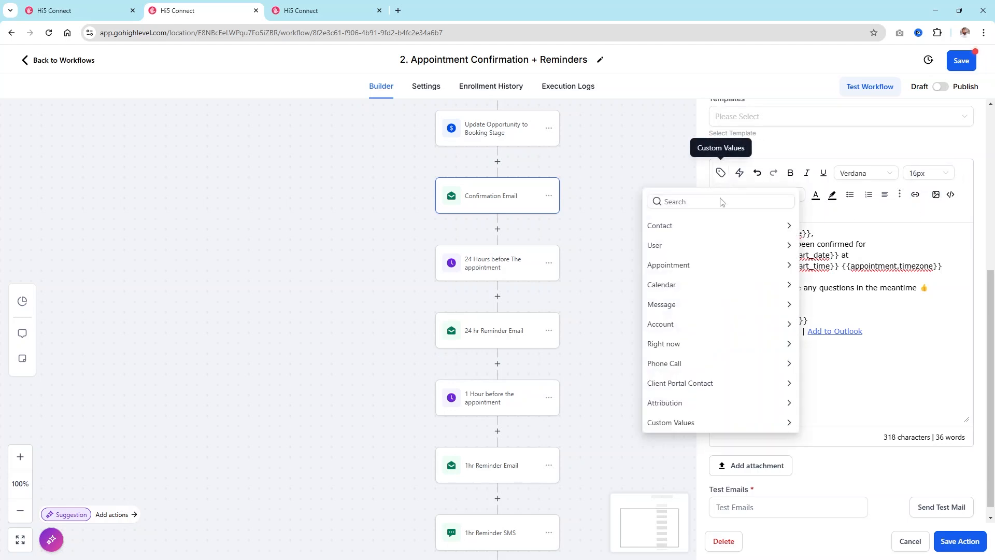
pyautogui.click(713, 264)
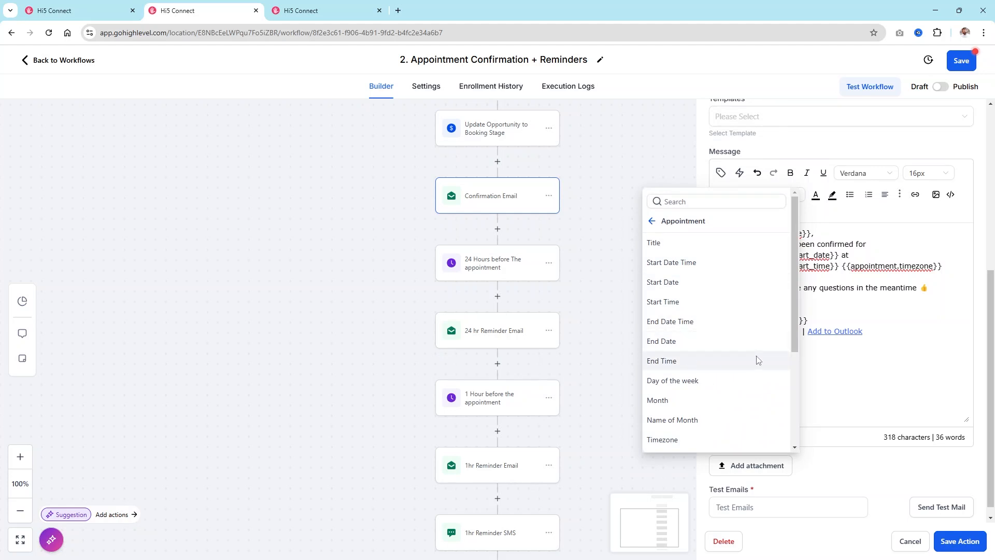
pyautogui.scroll(-2, 731, 384)
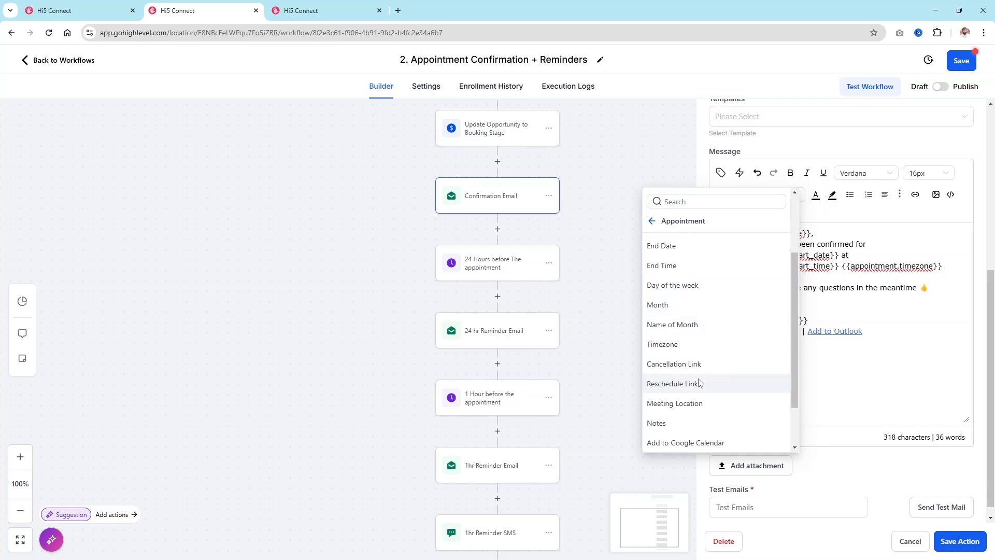
pyautogui.doubleClick(822, 397)
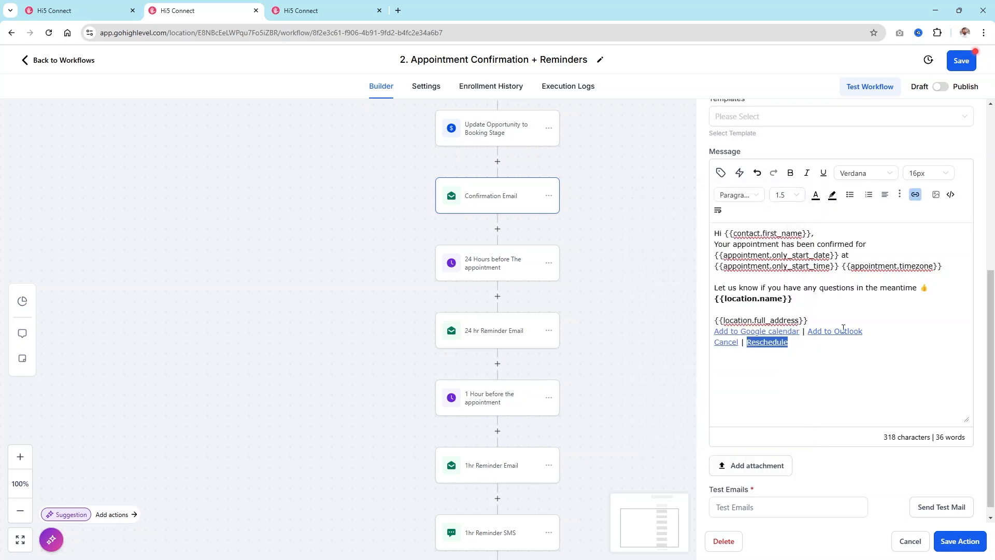
pyautogui.click(836, 301)
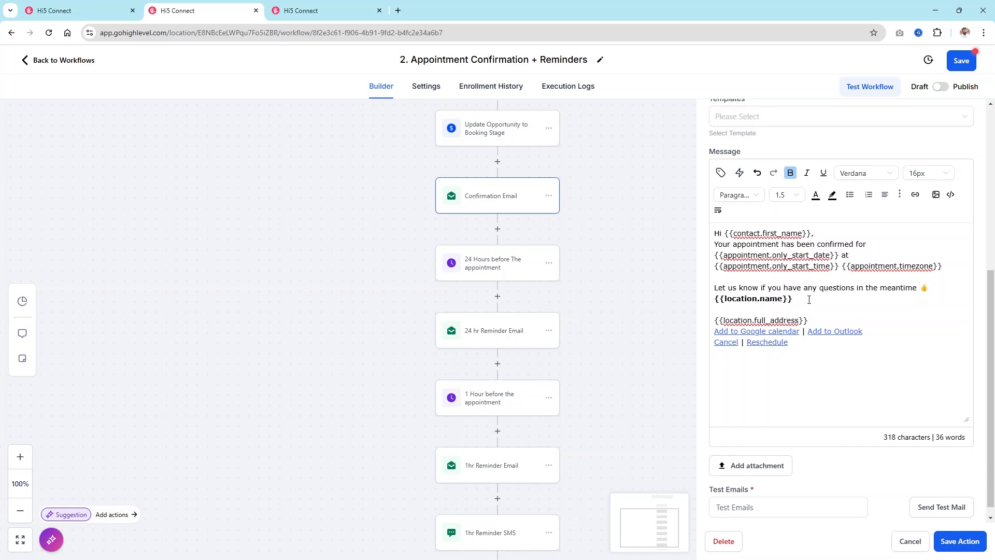
pyautogui.moveTo(810, 317); pyautogui.dragTo(691, 318)
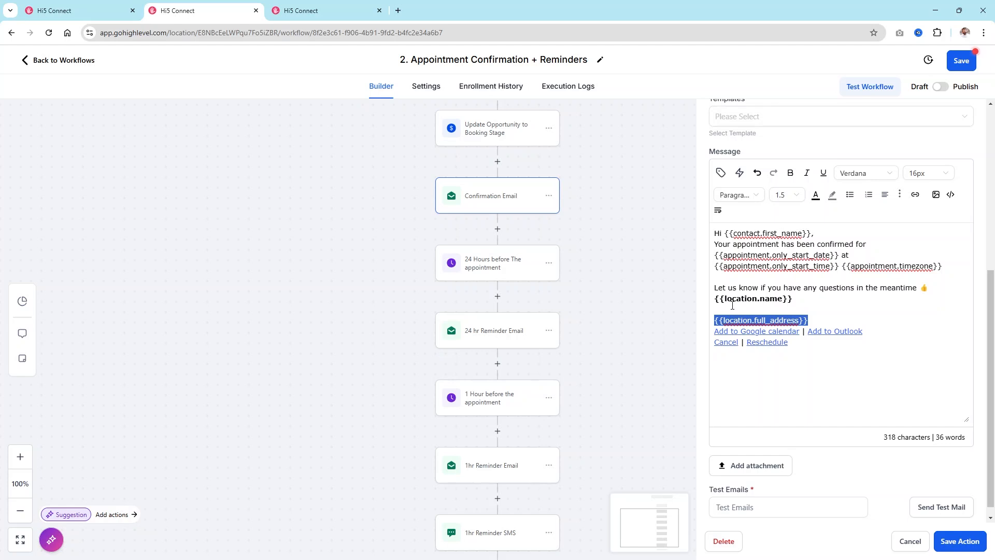
# Step: Insert the appointment's Meeting Location custom value after {{location.name}} and place it on its own line, preceded by "Zoom:"
pyautogui.click(812, 304)
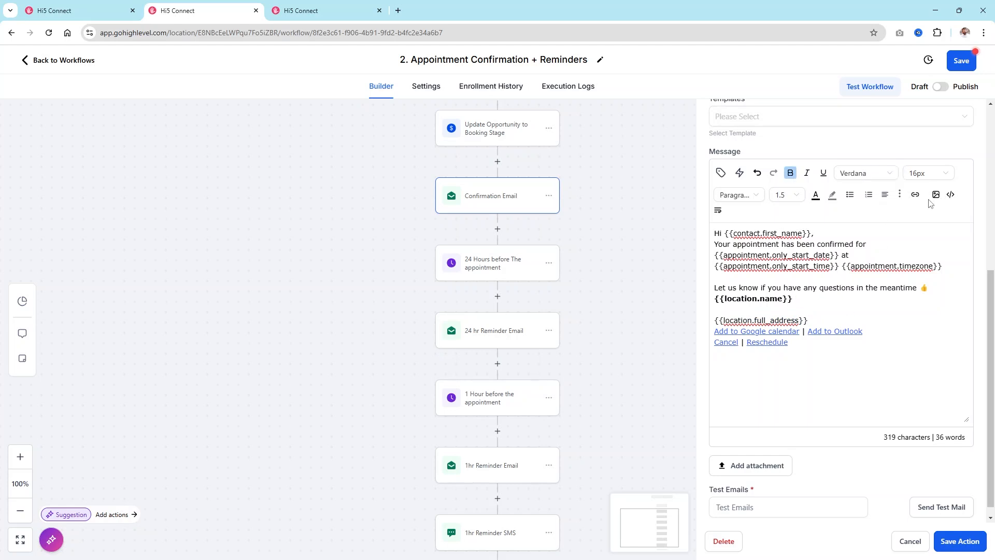
pyautogui.click(720, 172)
pyautogui.click(711, 265)
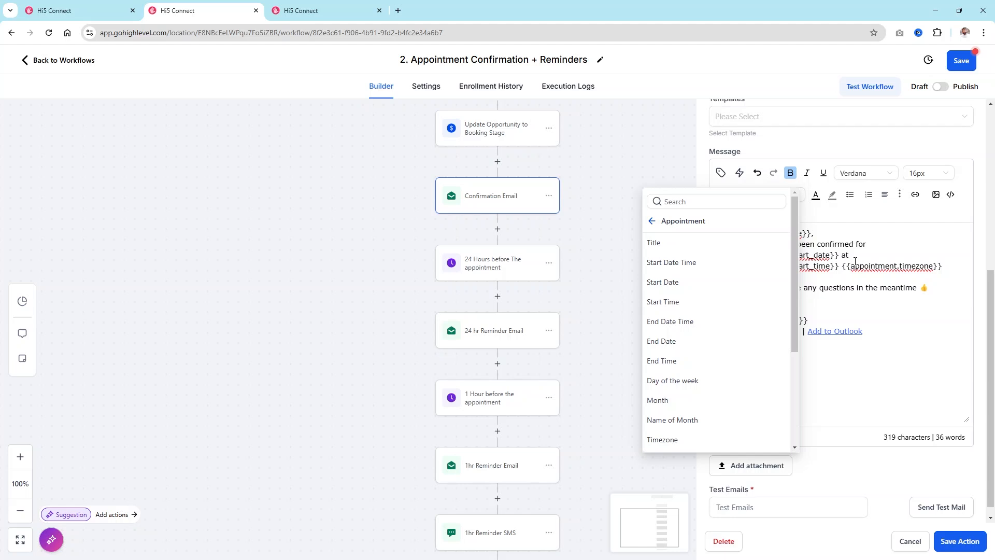
pyautogui.scroll(-3, 673, 288)
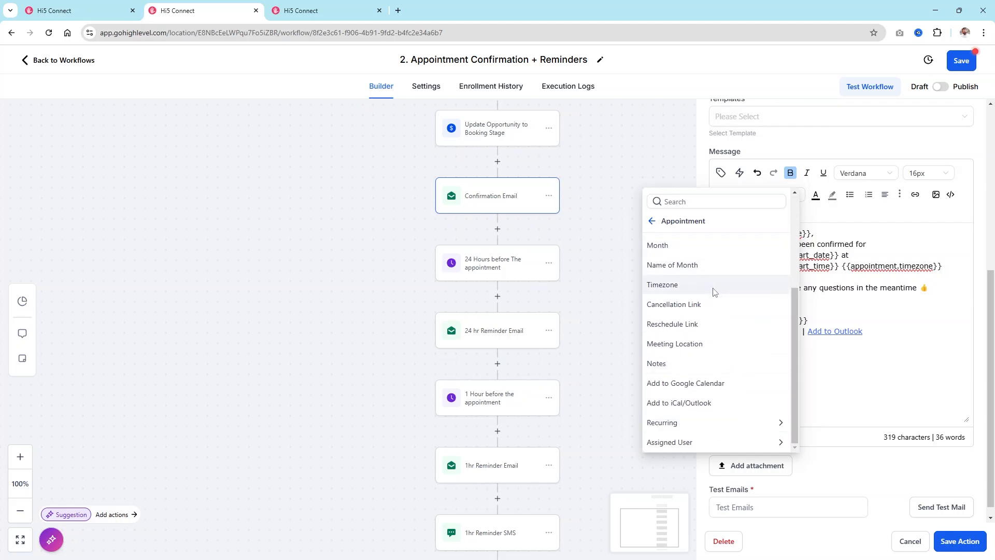
pyautogui.click(695, 344)
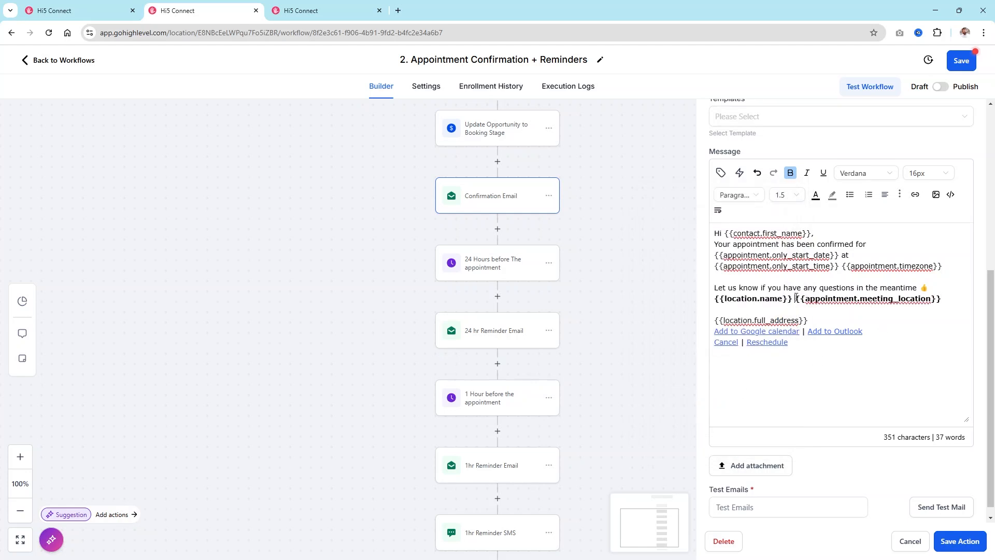
pyautogui.press('Return')
pyautogui.press('Return')
pyautogui.write('Zoom:')
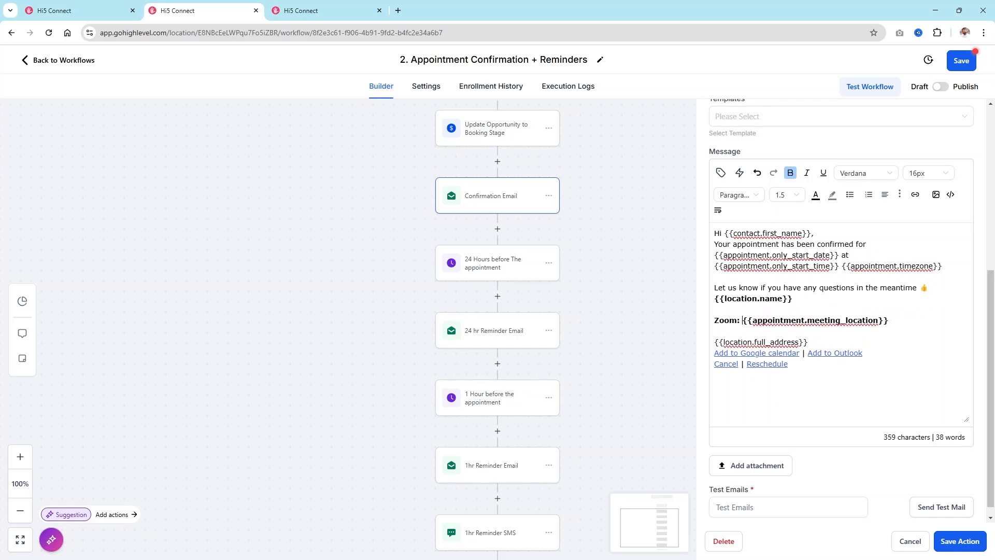
# Step: Delete the "Let us know if you have any questions" and {{location.name}} lines, and add "Date:" and "Time:" lines above the Zoom line
pyautogui.moveTo(796, 299); pyautogui.dragTo(699, 285)
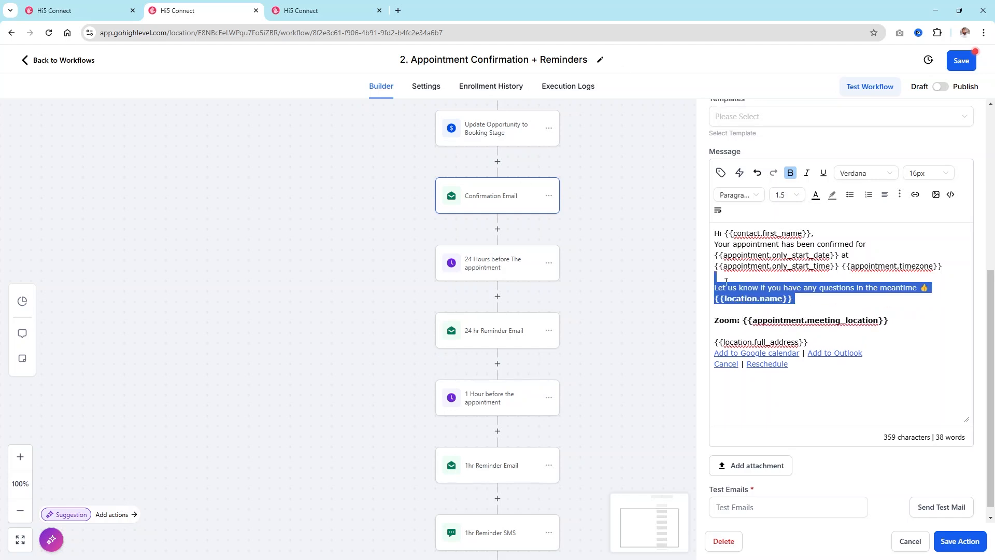
pyautogui.press('BackSpace')
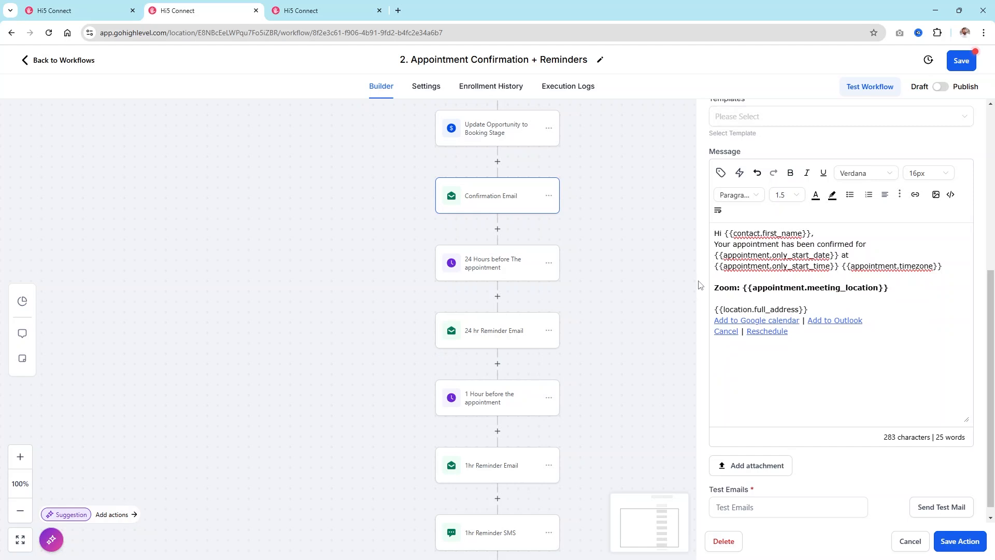
pyautogui.press('Return')
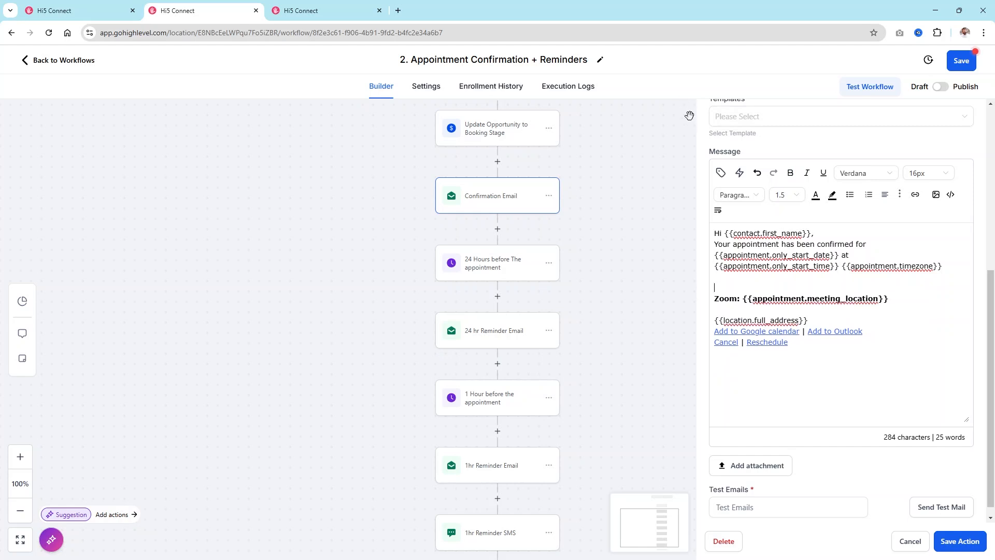
pyautogui.write('Date:')
pyautogui.press('Return')
pyautogui.write('T')
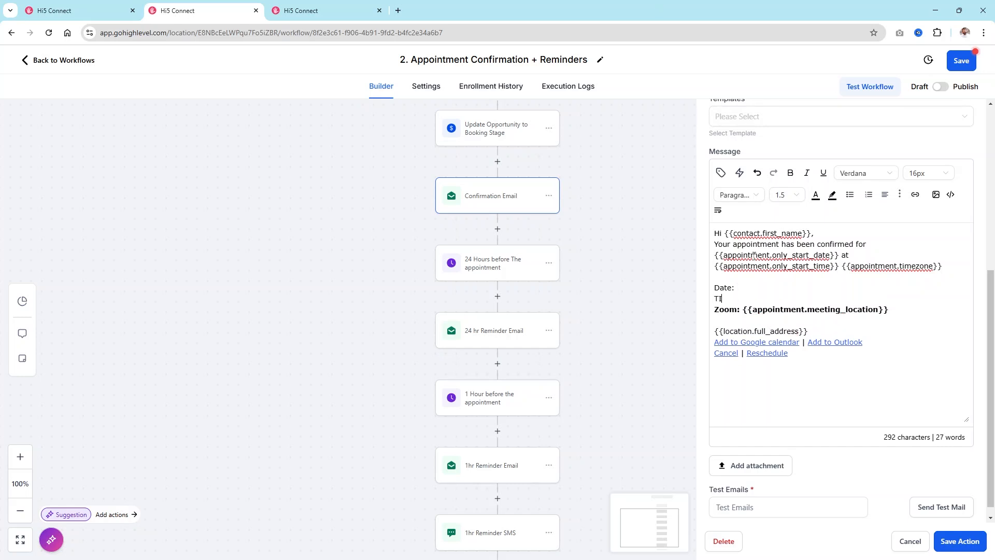
pyautogui.press('BackSpace')
pyautogui.press('BackSpace')
pyautogui.write('ime:')
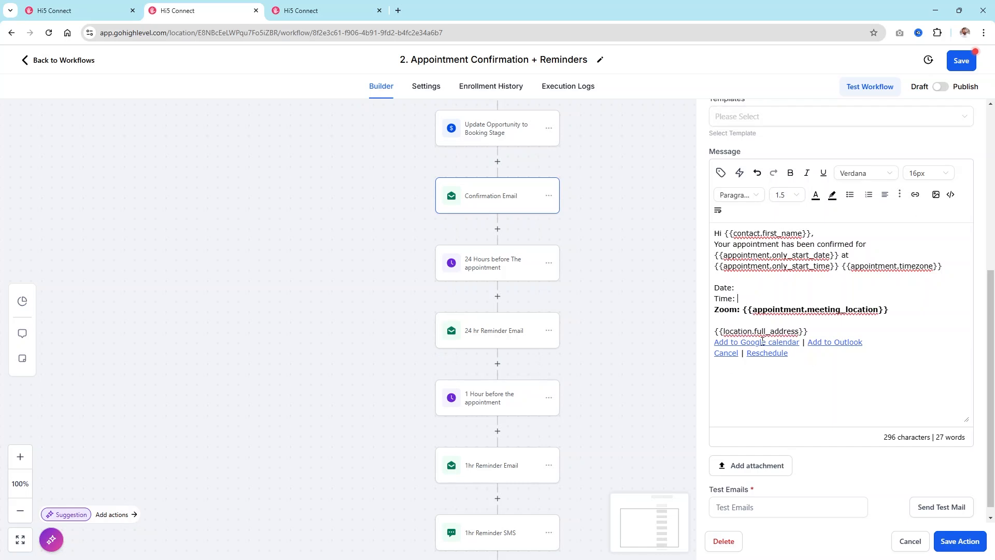
# Step: Add the plain text "Reschedule" on its own line below the existing Cancel and Reschedule links
pyautogui.doubleClick(777, 382)
pyautogui.click(796, 357)
pyautogui.press('Return')
pyautogui.write('Reschedule')
pyautogui.moveTo(774, 371); pyautogui.dragTo(704, 376)
pyautogui.click(718, 374)
pyautogui.moveTo(758, 374); pyautogui.dragTo(713, 381)
pyautogui.click(916, 195)
pyautogui.click(439, 258)
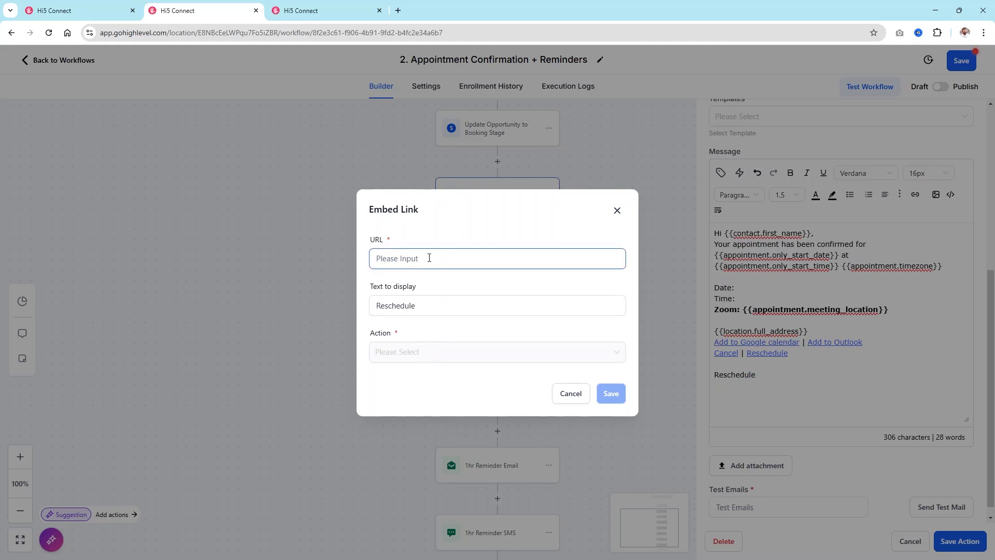
pyautogui.click(570, 393)
# Step: Inspect the URL and action settings of the "Add to Google calendar" link, and close them without changes
pyautogui.click(730, 342)
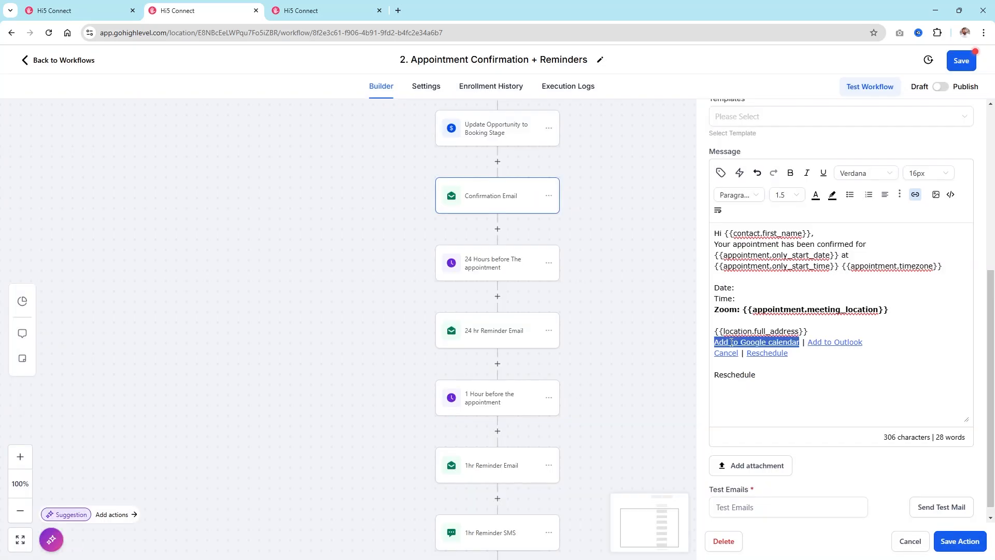
pyautogui.click(915, 195)
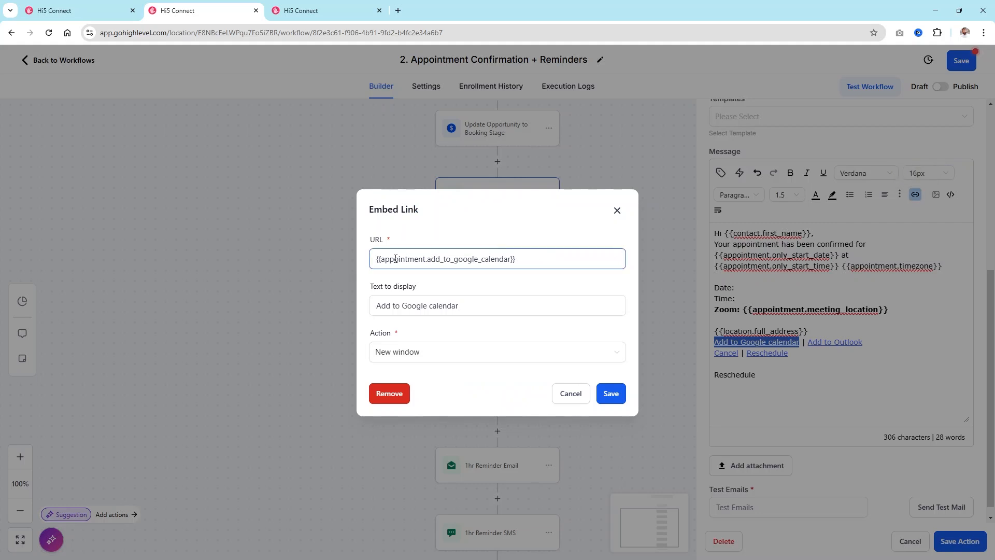
pyautogui.click(571, 393)
# Step: Insert the appointment's Reschedule Link custom value on a new line below the plain "Reschedule" text
pyautogui.click(819, 381)
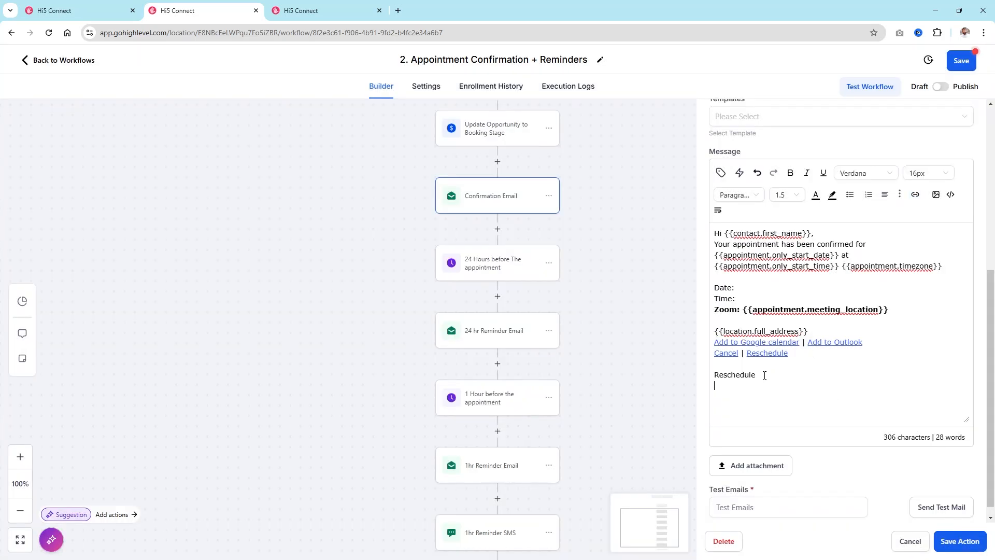
pyautogui.press('Return')
pyautogui.click(722, 173)
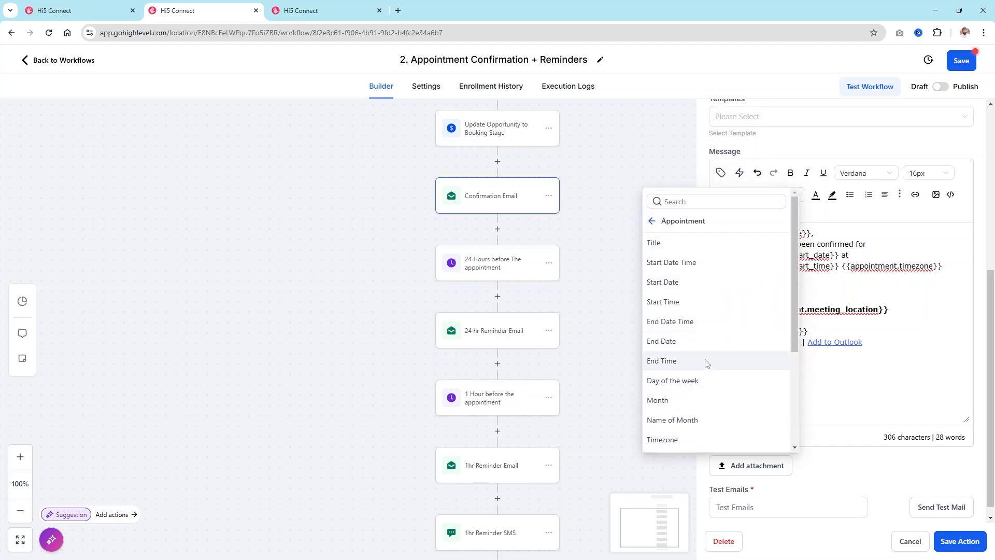
pyautogui.scroll(-2, 706, 363)
pyautogui.scroll(-2, 706, 363)
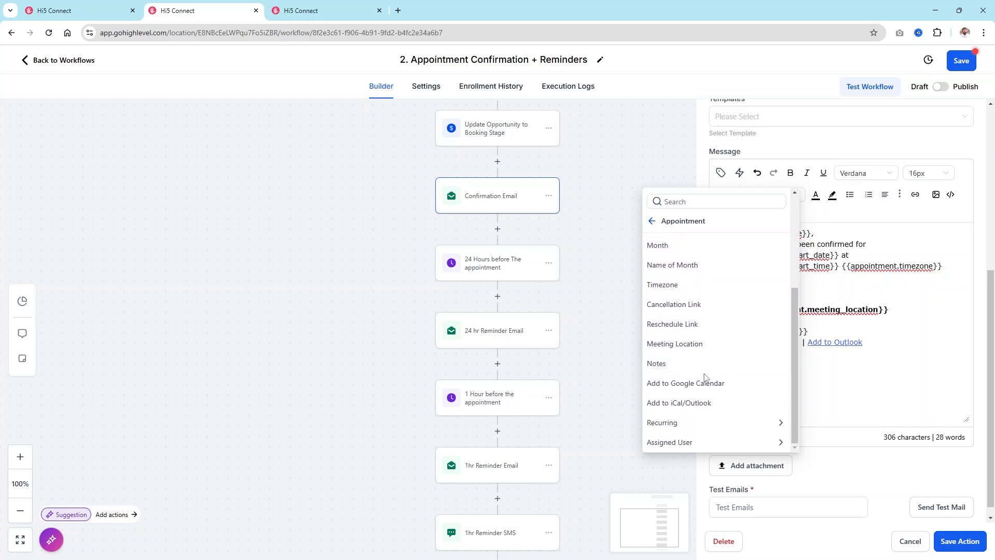
pyautogui.click(718, 326)
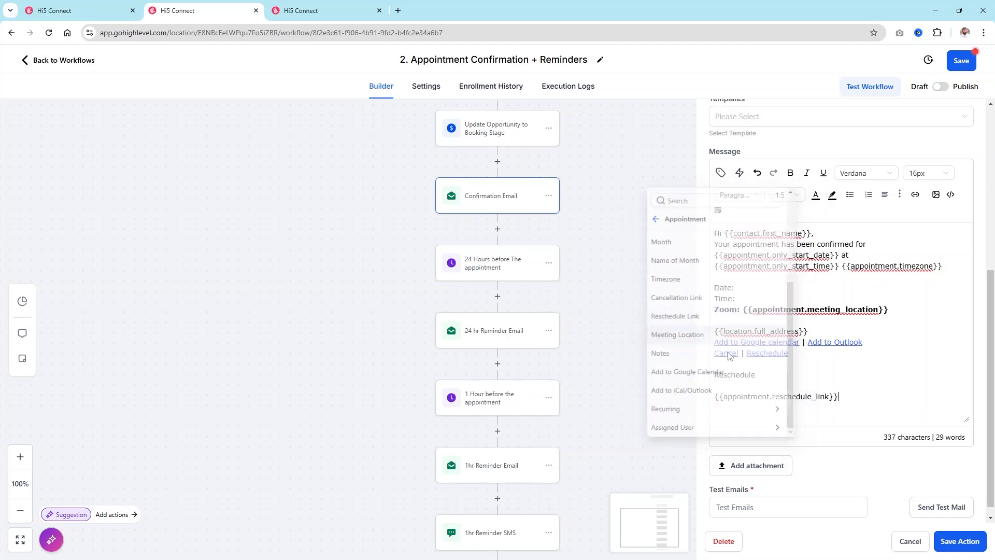
# Step: Remove the {{appointment.reschedule_link}} line and link the plain "Reschedule" text to that value, opening in a new window
pyautogui.moveTo(857, 397); pyautogui.dragTo(705, 401)
pyautogui.hotkey('ctrl', 'c')
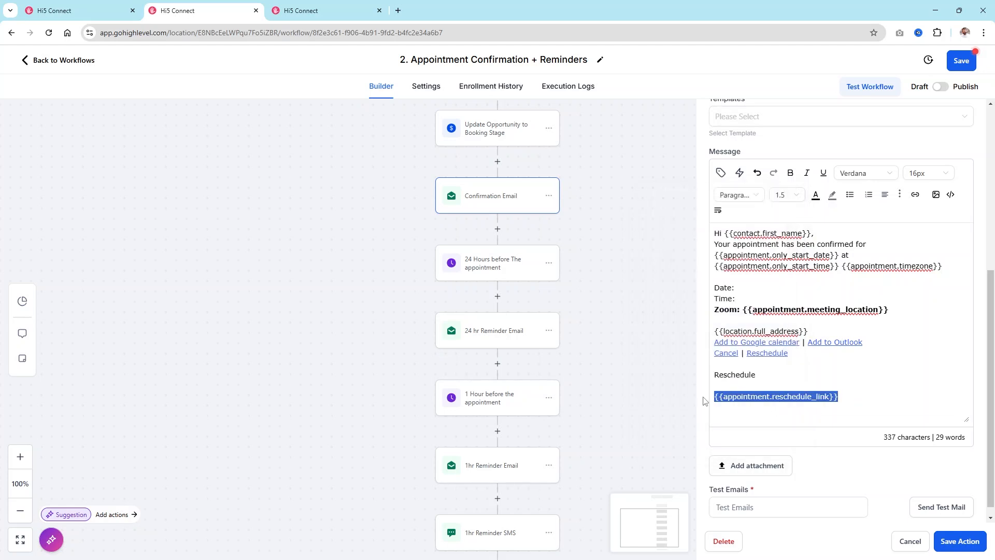
pyautogui.press('BackSpace')
pyautogui.moveTo(758, 374); pyautogui.dragTo(713, 375)
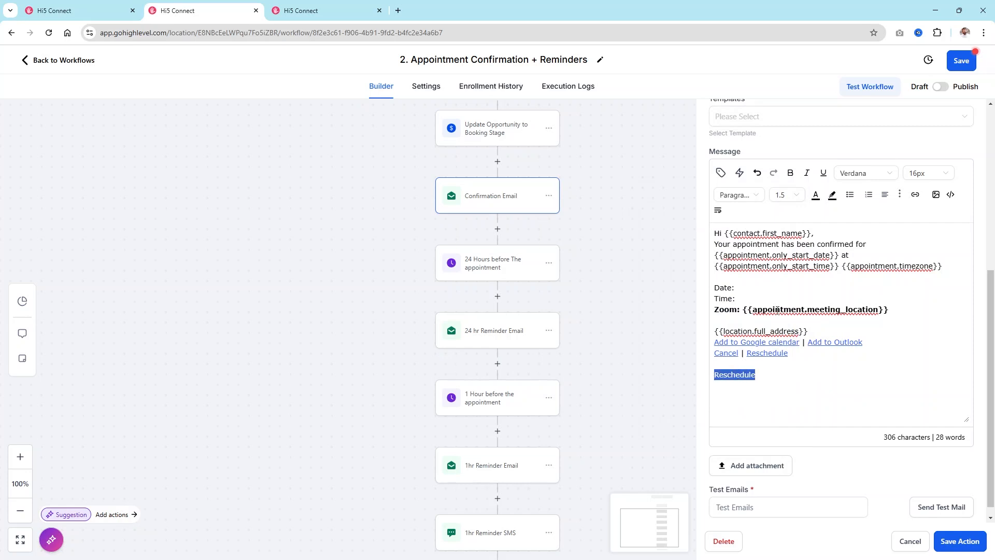
pyautogui.click(916, 196)
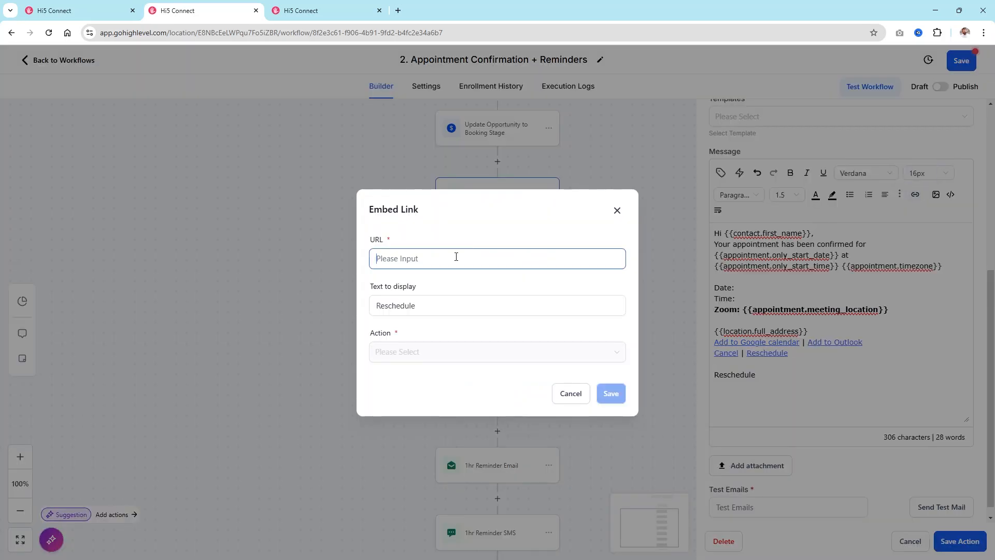
pyautogui.hotkey('ctrl', 'v')
pyautogui.click(428, 353)
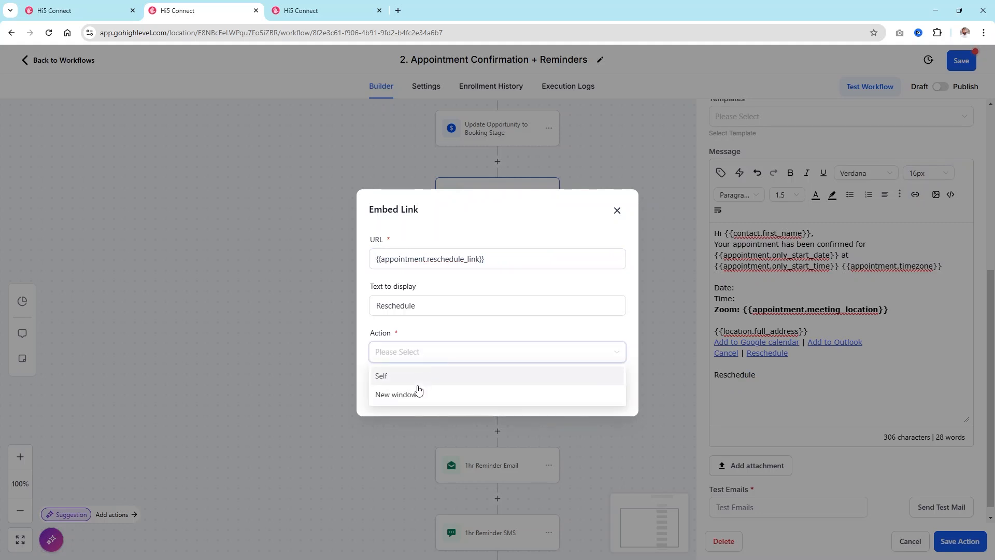
pyautogui.click(417, 394)
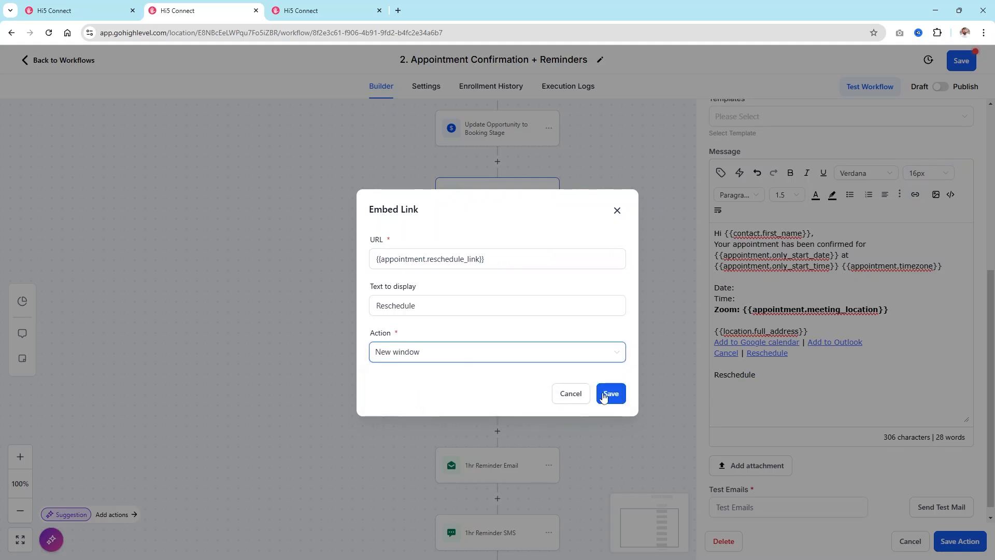
pyautogui.click(602, 395)
# Step: Inspect the URL and action settings of the lower "Reschedule" link, and close them without changes
pyautogui.moveTo(780, 376); pyautogui.dragTo(715, 377)
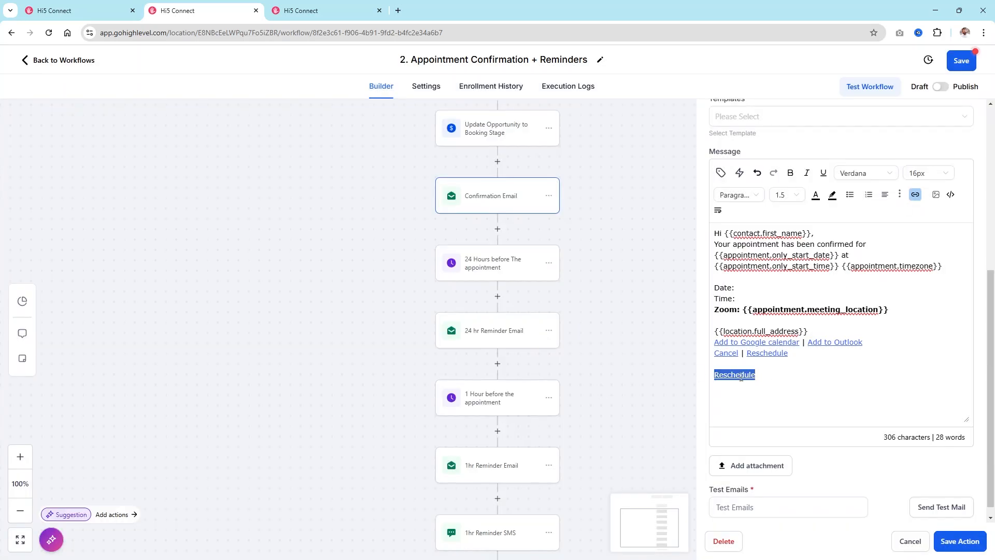
pyautogui.click(913, 197)
pyautogui.click(590, 262)
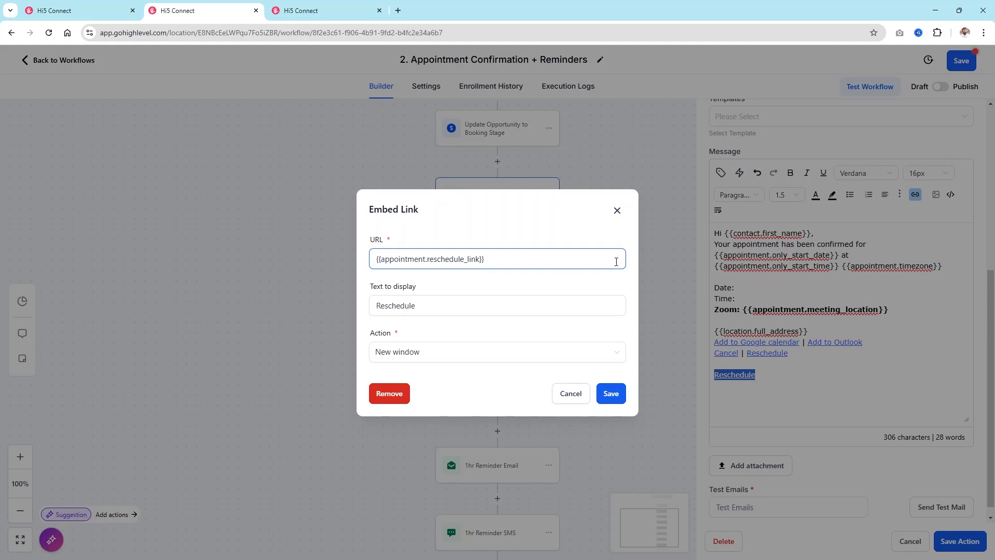
pyautogui.click(578, 396)
pyautogui.click(769, 379)
pyautogui.doubleClick(769, 377)
pyautogui.click(772, 375)
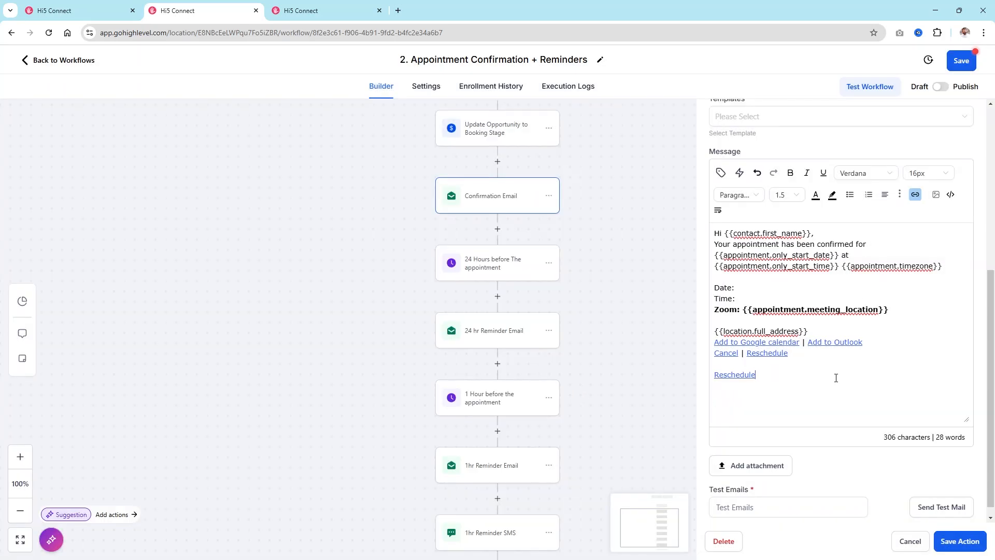
# Step: Review the Confirmation Email's sender, subject and message, and close the action without saving its edits
pyautogui.click(858, 384)
pyautogui.scroll(-1, 878, 505)
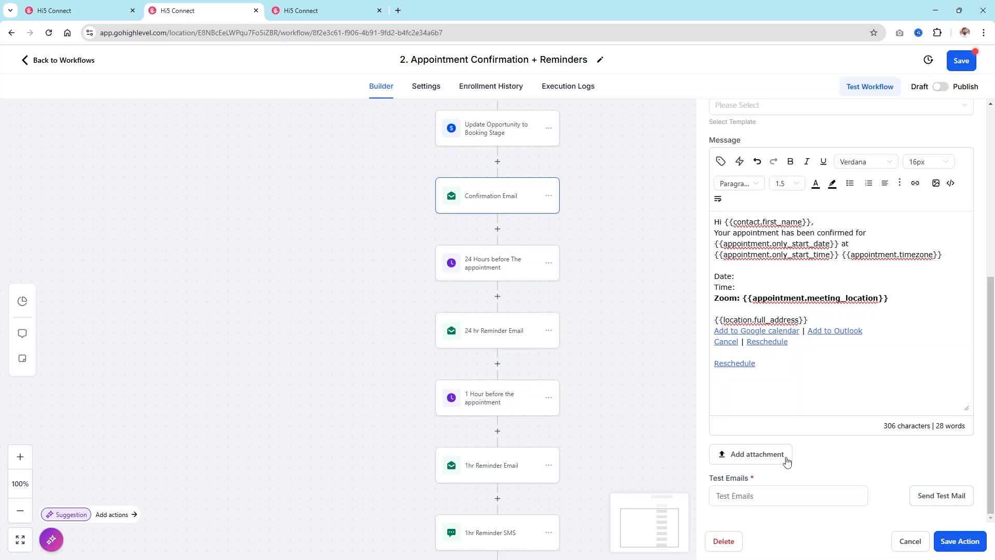
pyautogui.scroll(5, 821, 455)
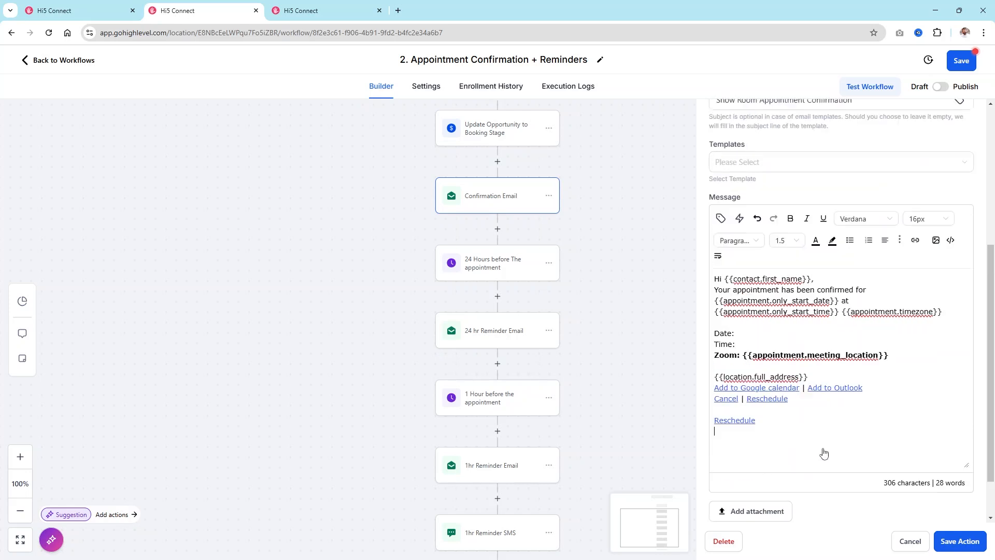
pyautogui.scroll(1, 826, 439)
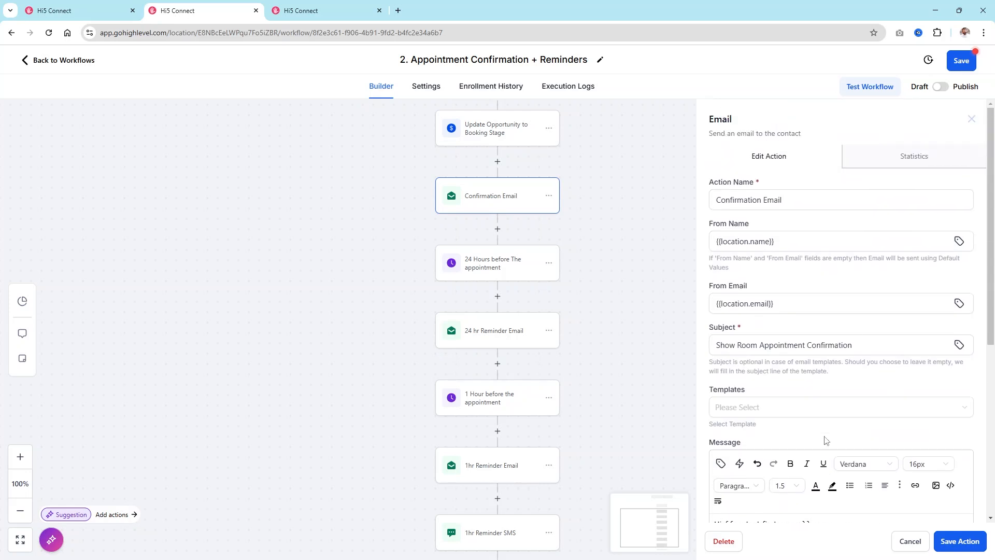
pyautogui.scroll(-6, 826, 440)
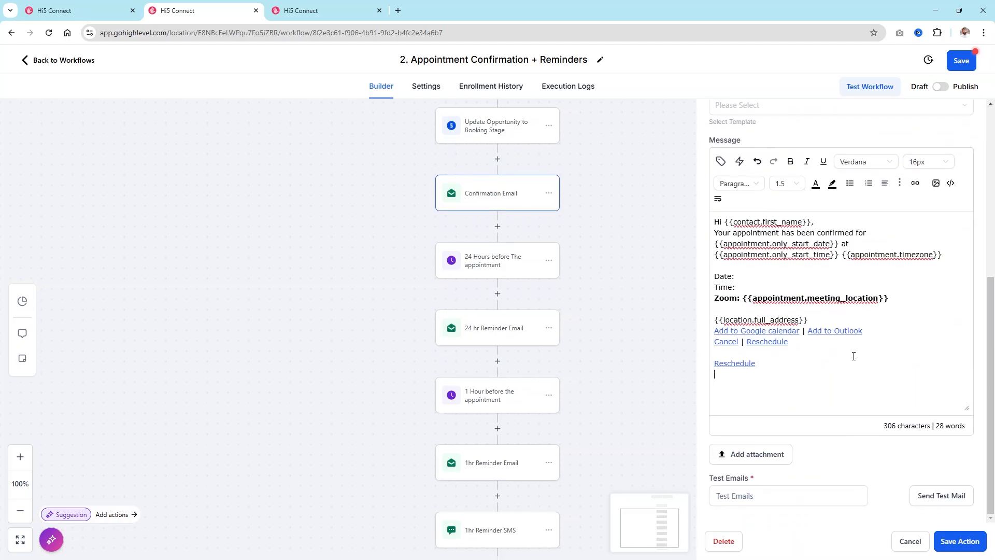
pyautogui.click(905, 540)
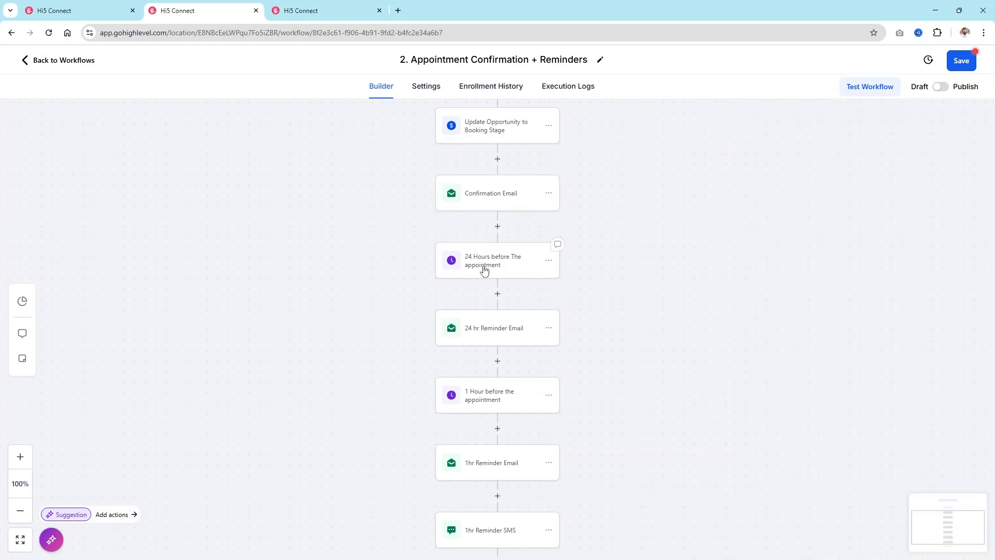
# Step: Inspect the "24 Hours before The appointment" wait step's timing options, keep Before selected, and close it without saving
pyautogui.click(484, 270)
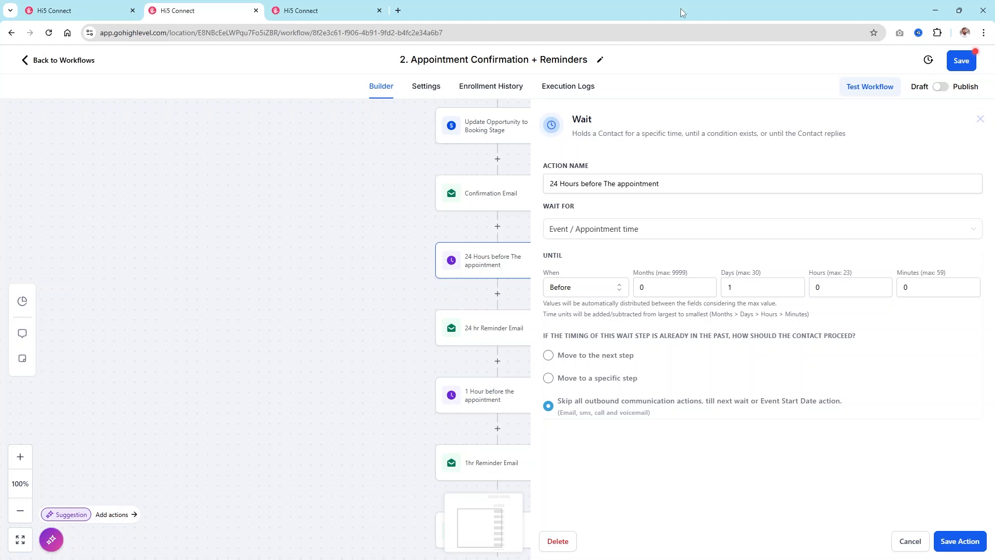
pyautogui.click(581, 293)
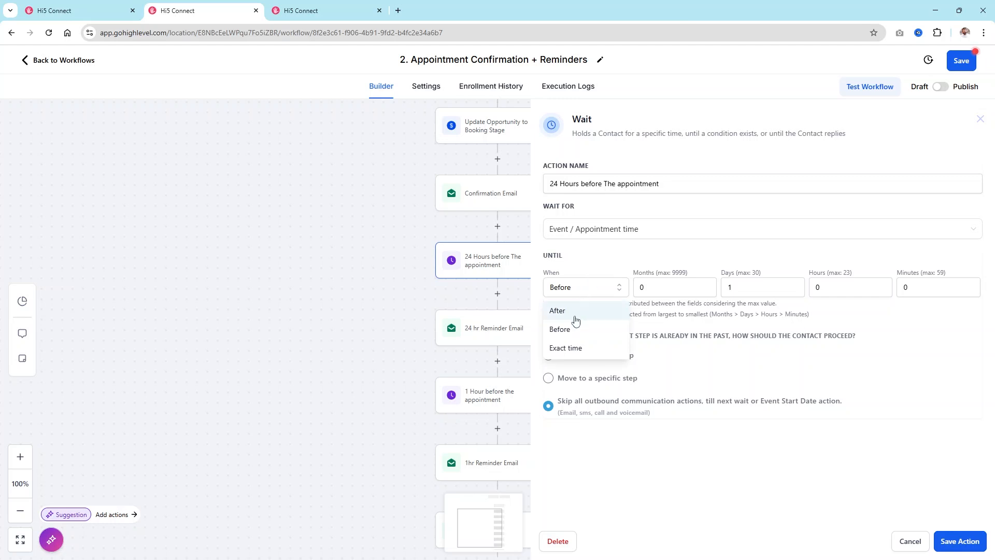
pyautogui.click(575, 328)
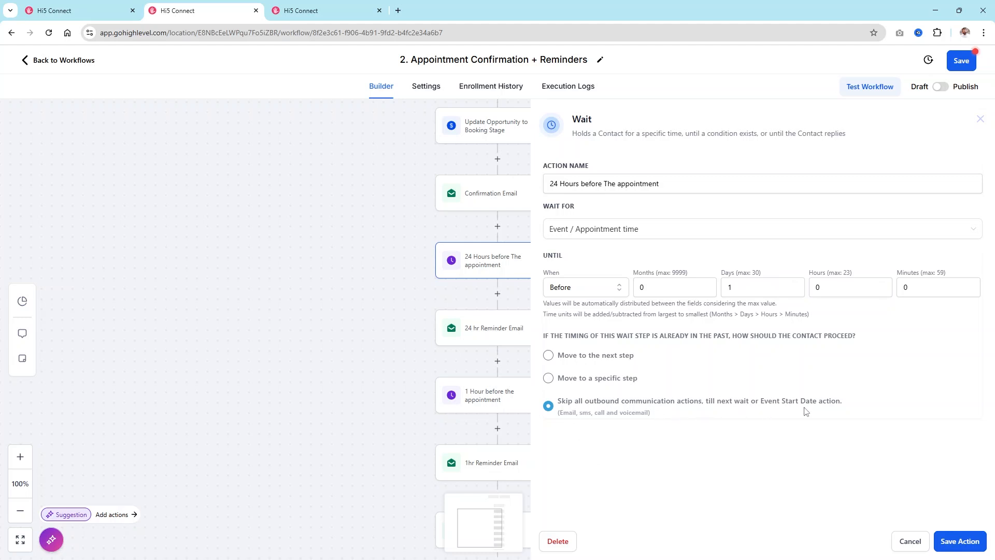
pyautogui.click(913, 539)
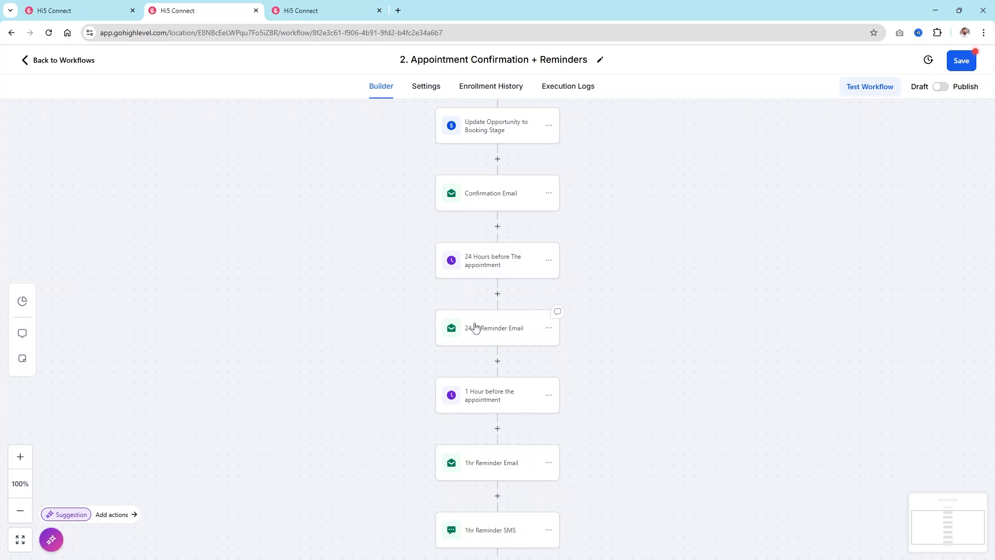
# Step: Review the 24 hr Reminder Email's subject and message, and close it without changes
pyautogui.click(475, 328)
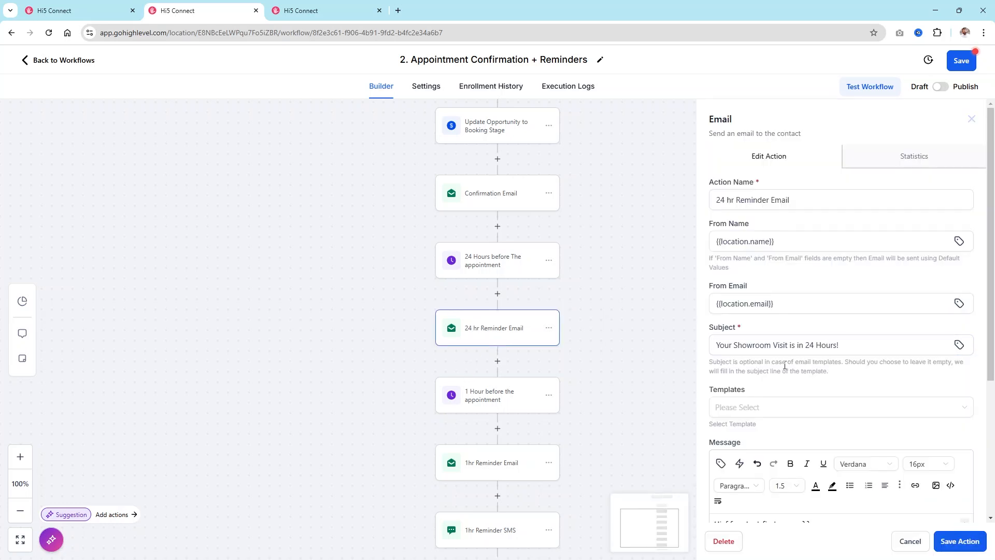
pyautogui.scroll(-3, 742, 185)
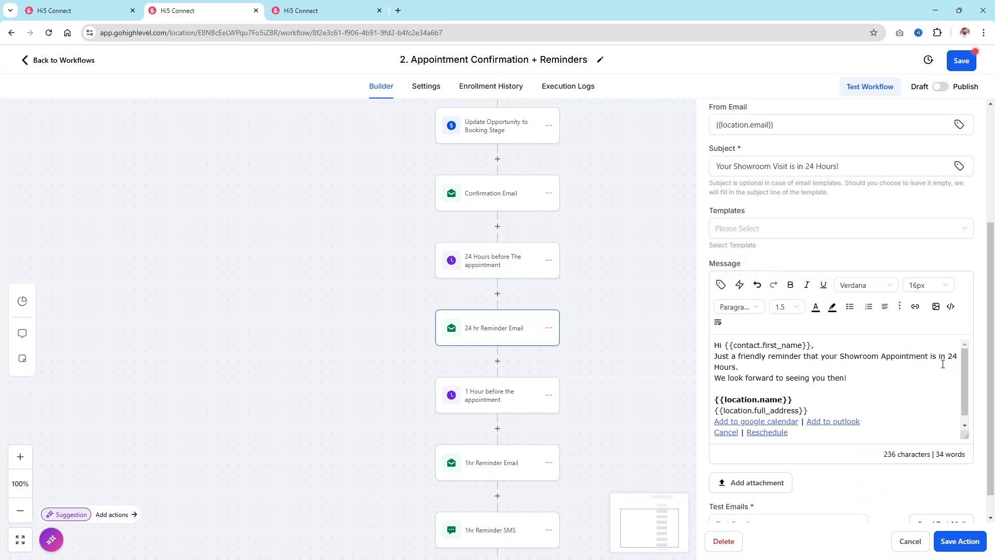
pyautogui.click(916, 544)
# Step: Inspect the timing settings of the "1 Hour before the appointment" wait step, and close it without changes
pyautogui.scroll(-6, 544, 367)
pyautogui.click(524, 297)
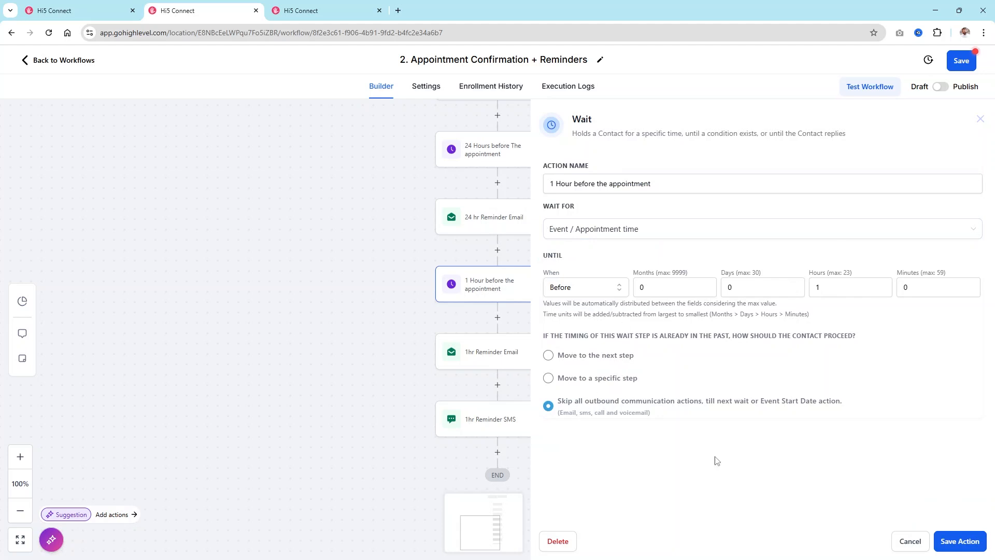
pyautogui.click(910, 541)
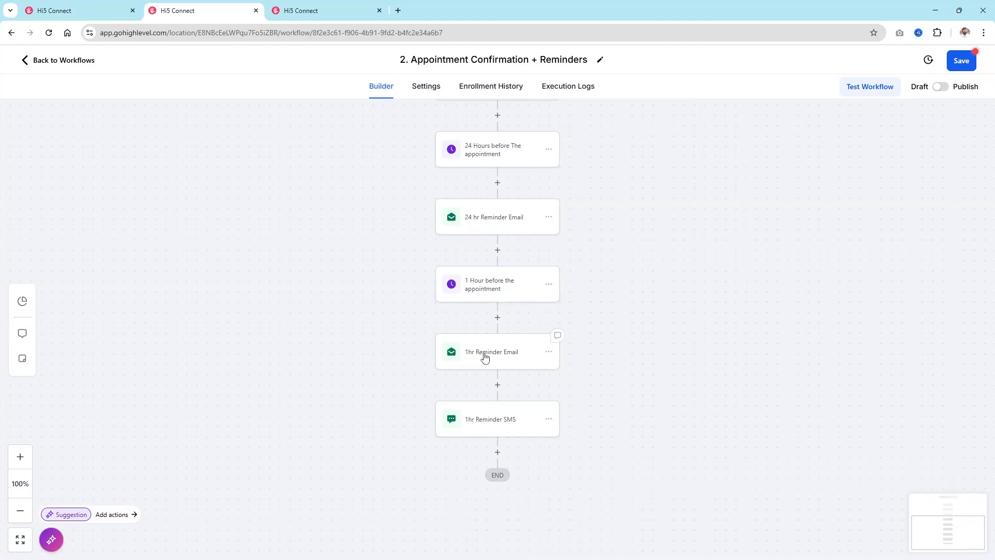
# Step: Review the settings of the 1hr Reminder Email and the 1hr Reminder SMS message, and close them without changes
pyautogui.click(485, 353)
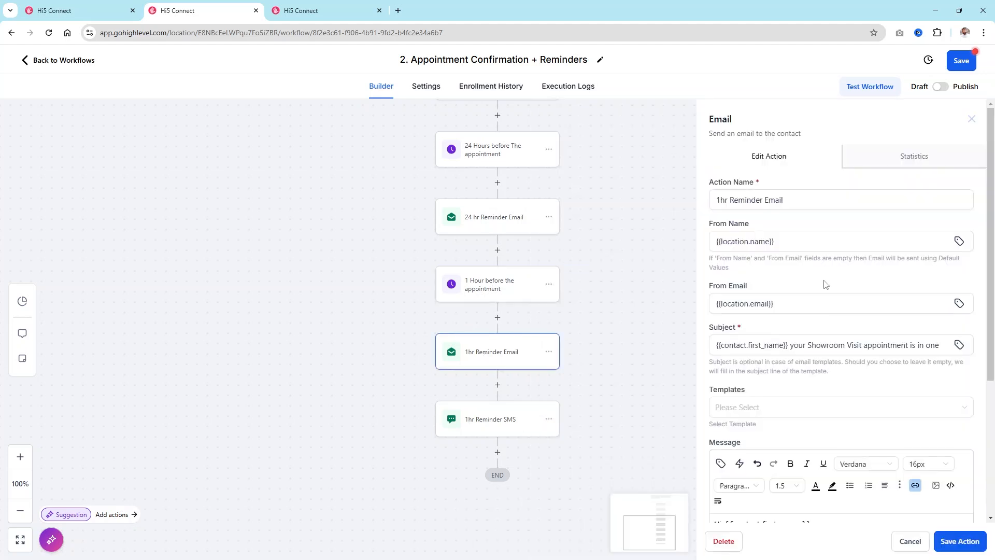
pyautogui.click(458, 429)
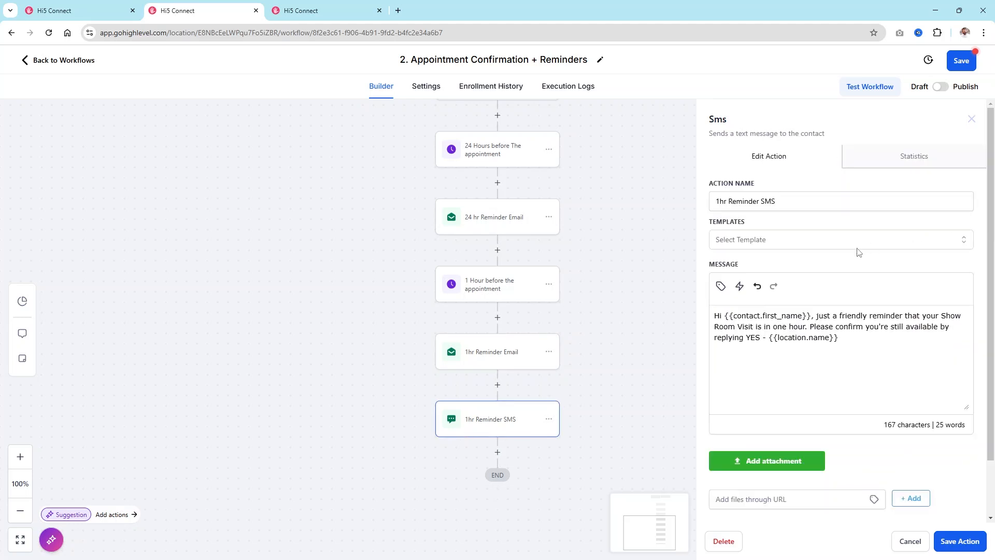
pyautogui.click(910, 539)
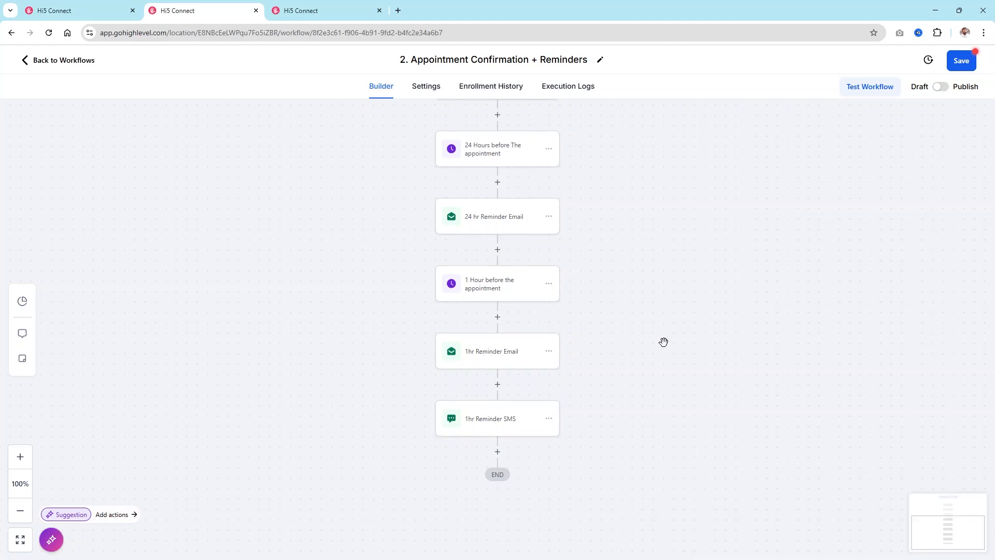
# Step: Leave this workflow without keeping its unsaved changes, and open the "1. New Lead Nurture (Fast 5) - Claim Offer" workflow
pyautogui.scroll(3, 694, 361)
pyautogui.scroll(3, 638, 282)
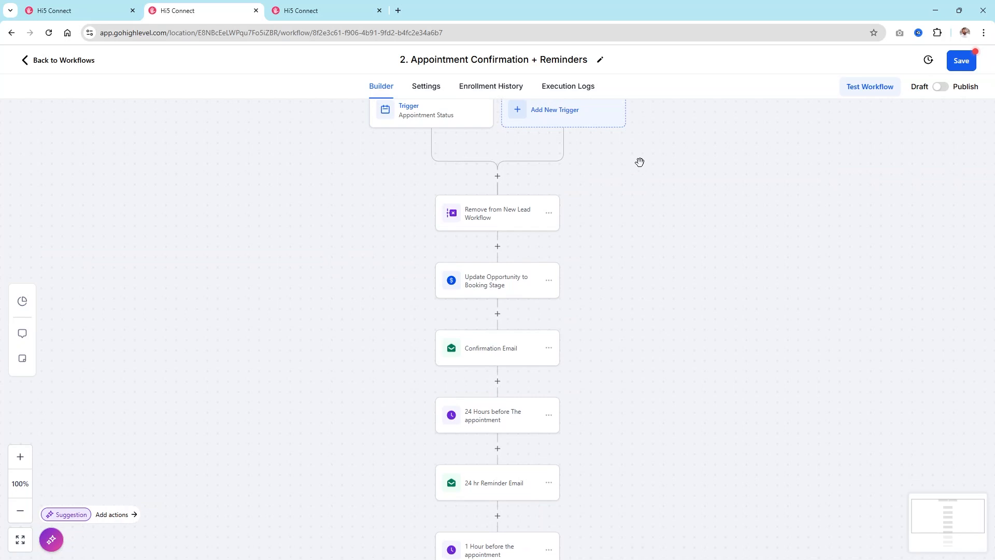
pyautogui.click(32, 66)
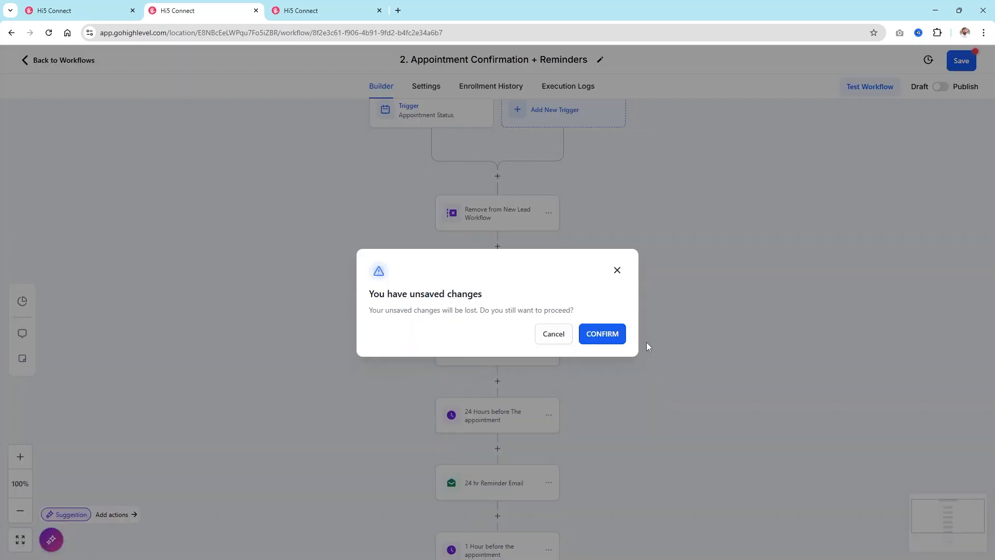
pyautogui.click(622, 336)
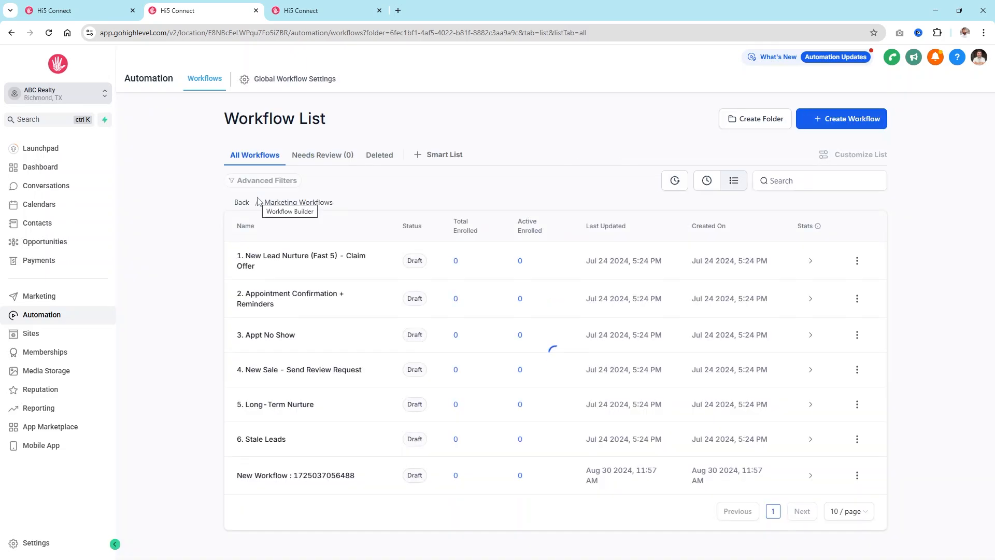
pyautogui.click(305, 258)
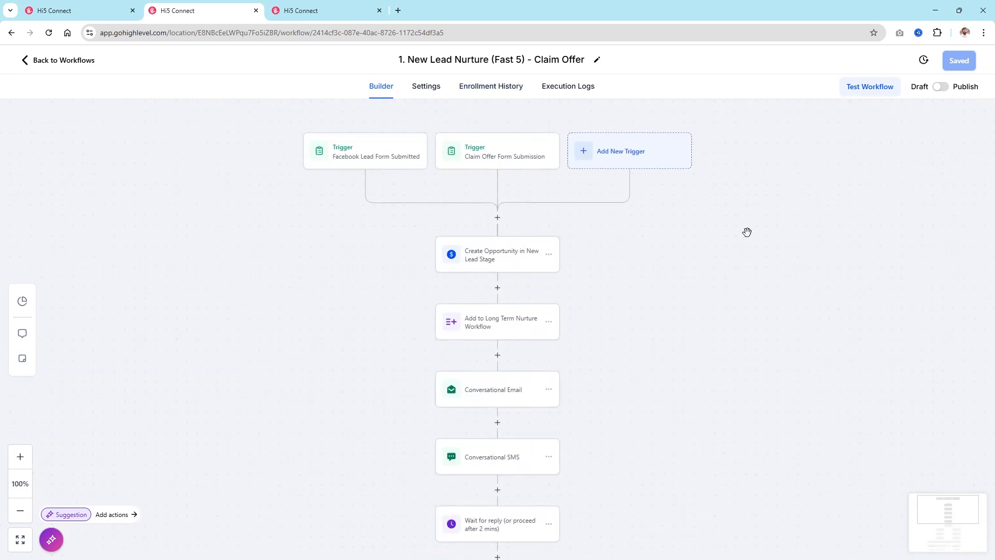
# Step: Inspect the settings of the "Create Opportunity in New Lead Stage" and "Add to Long Term Nurture Workflow" actions
pyautogui.scroll(-1, 747, 231)
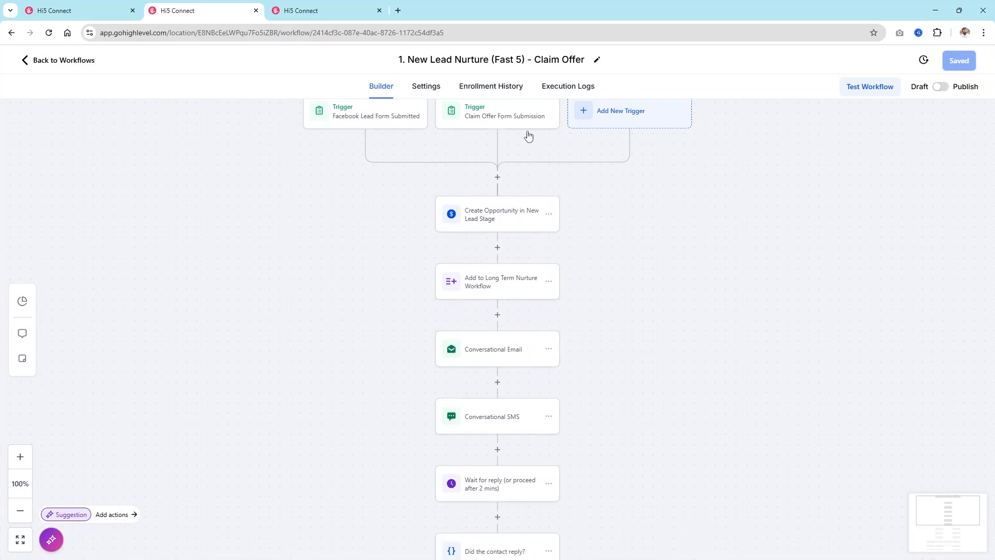
pyautogui.scroll(-2, 711, 214)
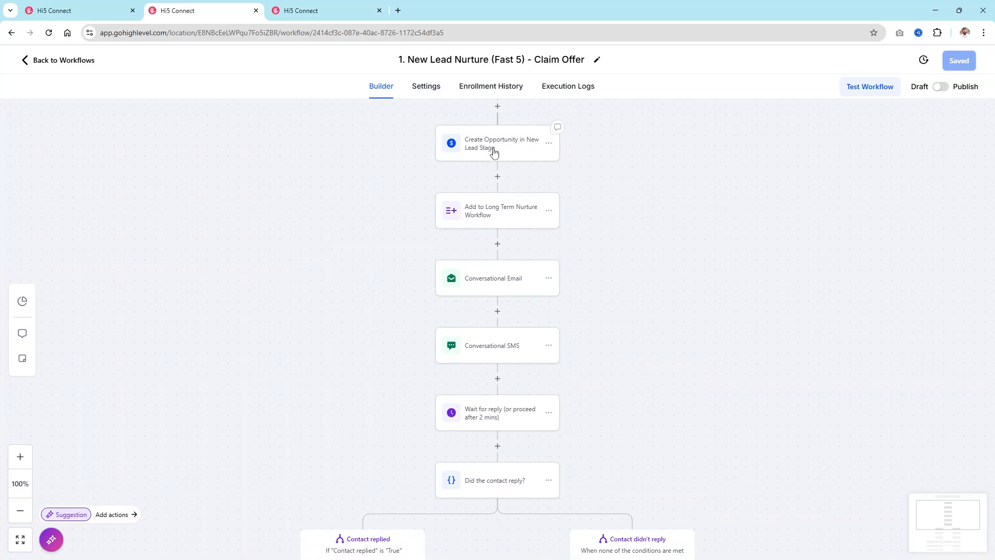
pyautogui.click(494, 152)
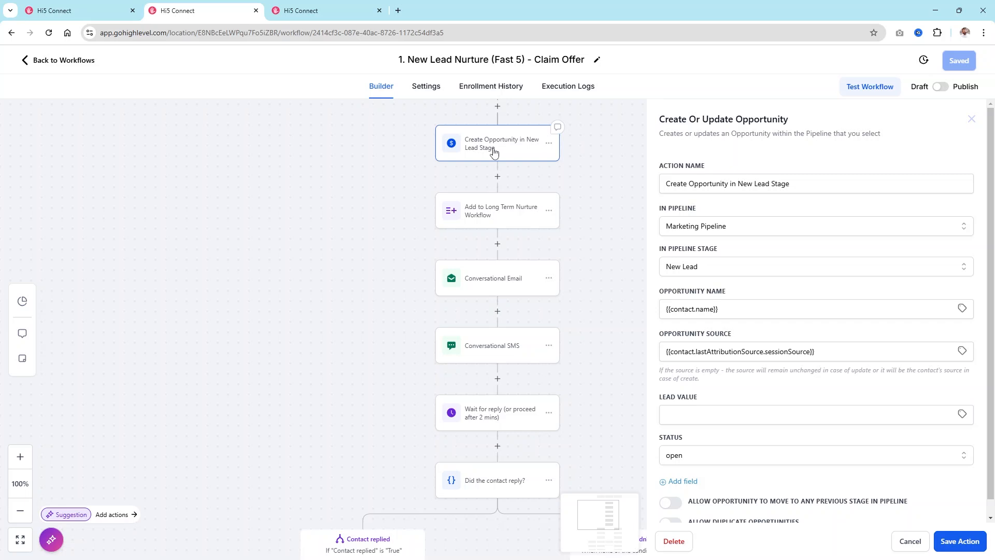
pyautogui.click(520, 216)
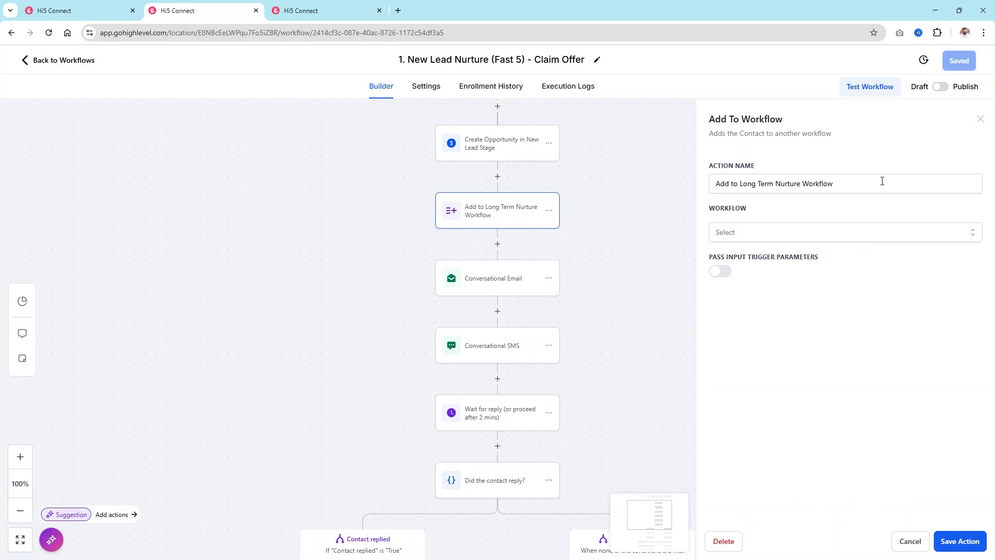
# Step: Examine the New Lead Nurture workflow's messages, reply wait, and the "Contact replied" and "Contact didn't reply" branches
pyautogui.scroll(-3, 637, 189)
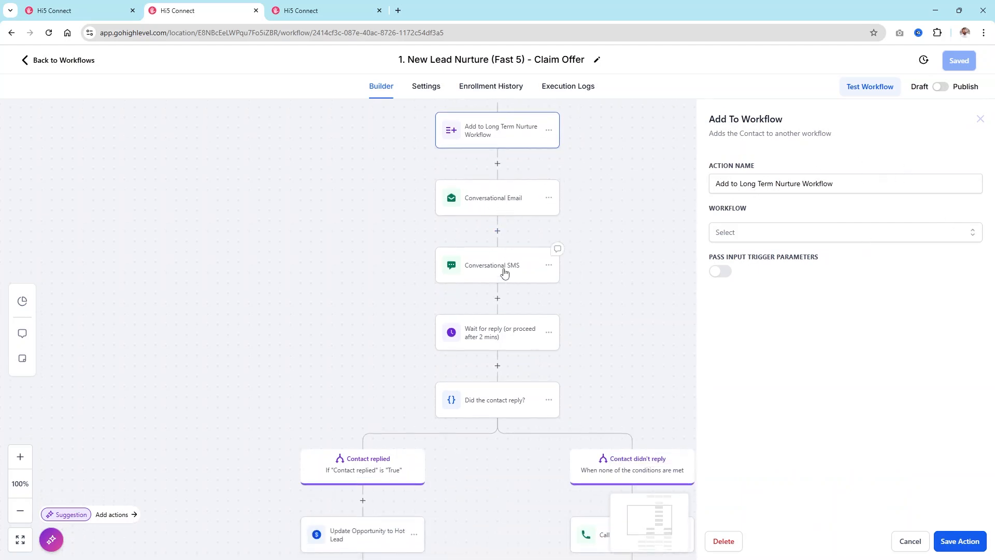
pyautogui.scroll(-1, 506, 270)
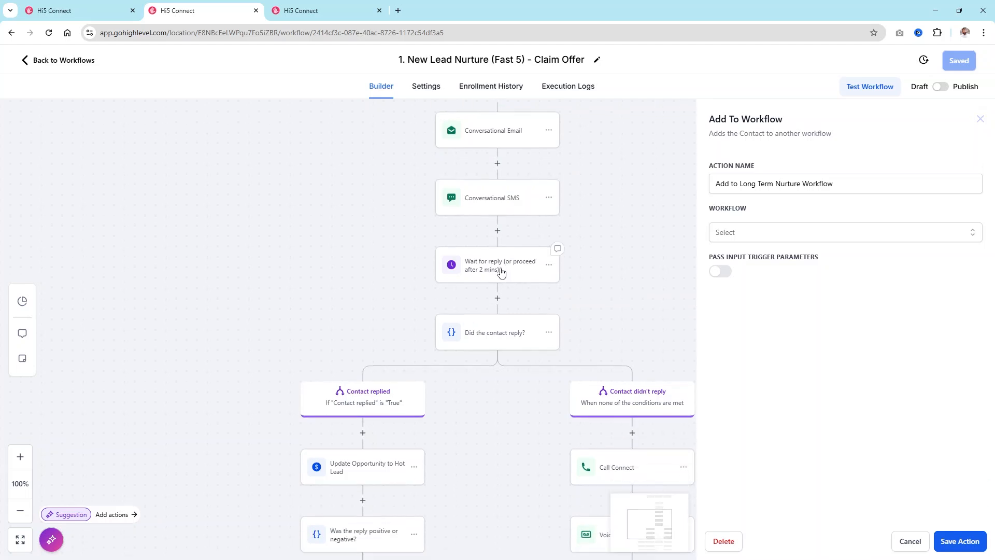
pyautogui.scroll(-2, 505, 270)
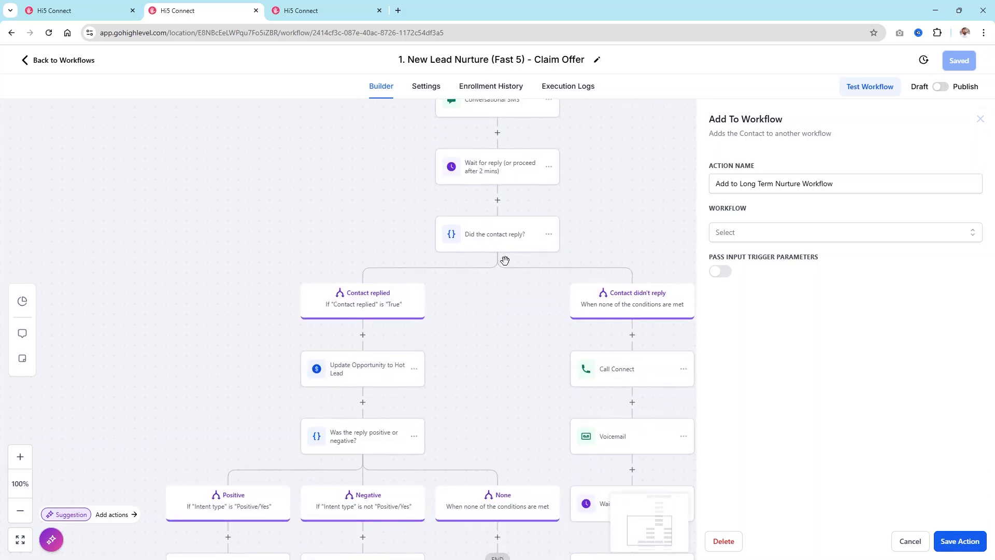
pyautogui.scroll(-1, 505, 259)
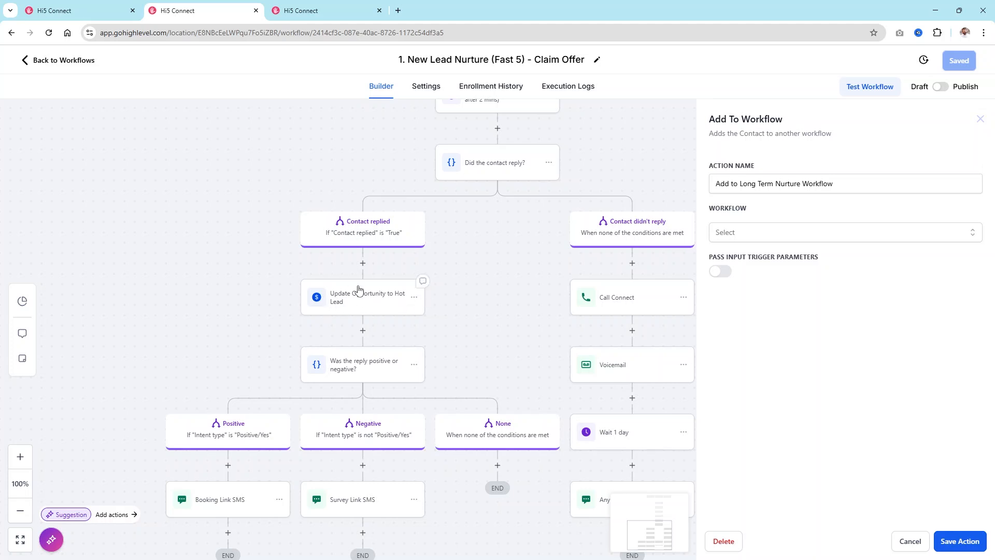
pyautogui.scroll(-1, 364, 368)
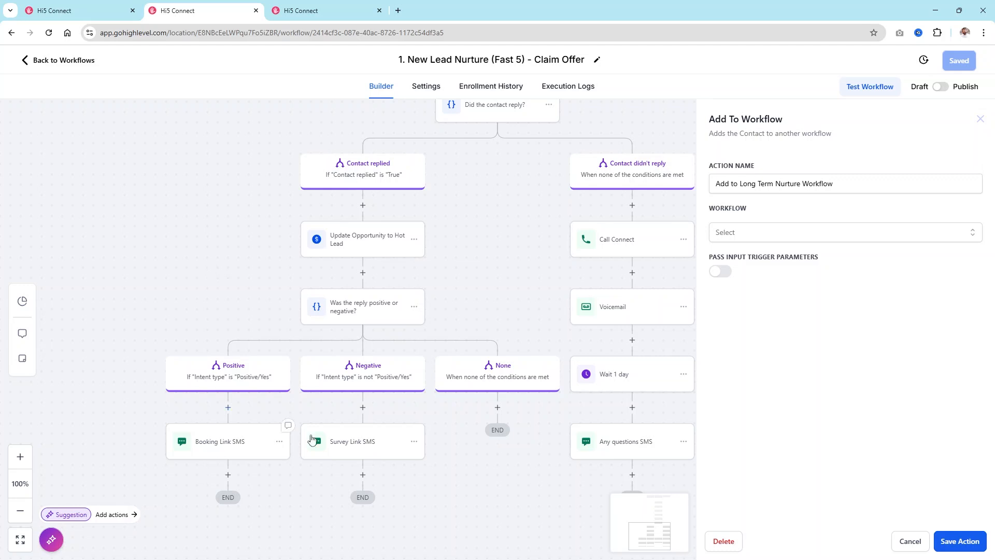
pyautogui.scroll(3, 473, 393)
pyautogui.moveTo(517, 411); pyautogui.dragTo(384, 309)
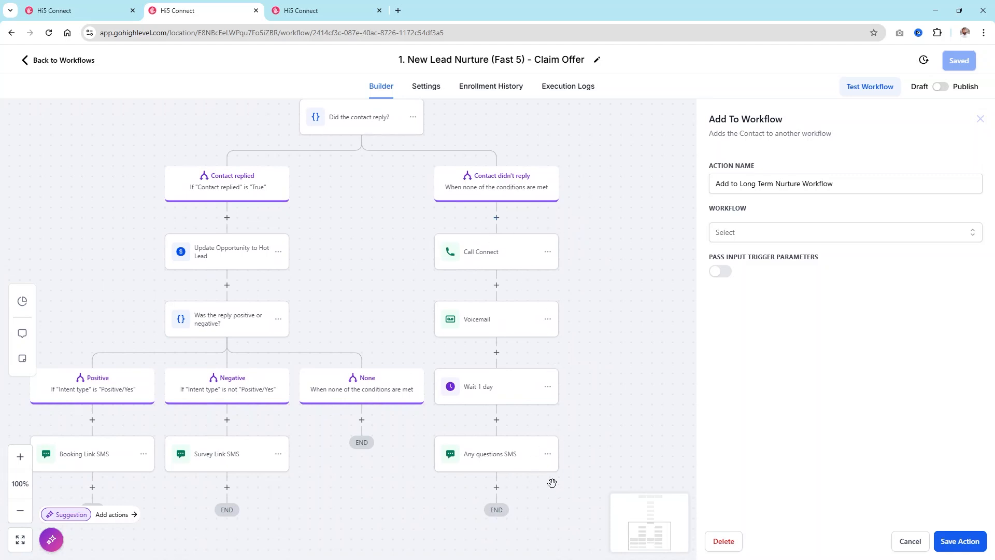
pyautogui.scroll(5, 522, 438)
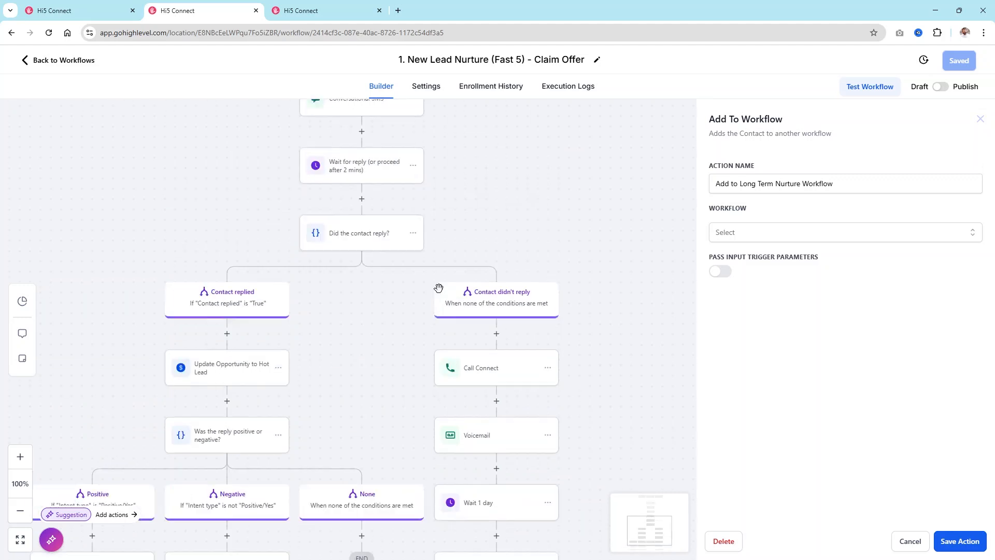
pyautogui.scroll(2, 383, 199)
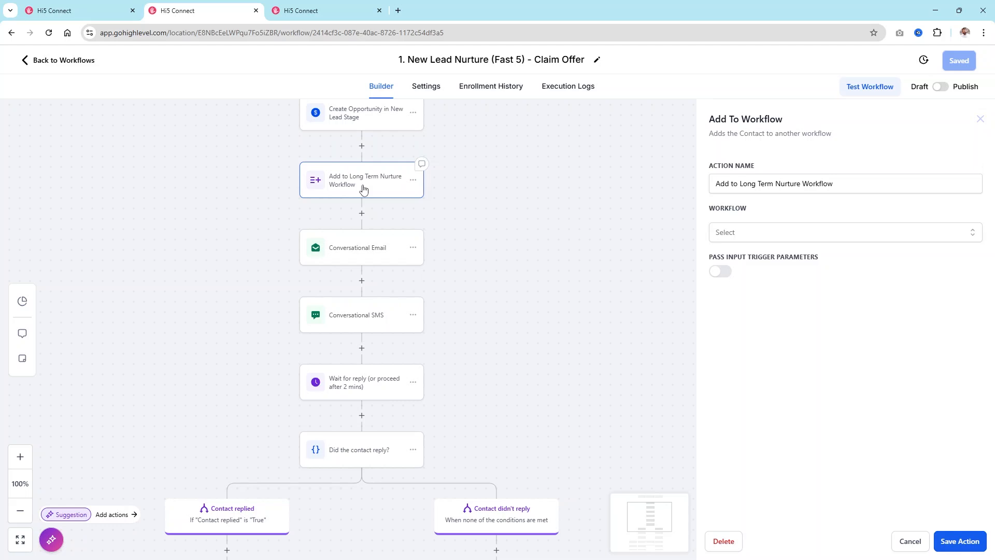
# Step: Reopen the "1. New Lead Nurture (Fast 5) - Claim Offer" workflow from the workflow list and start a new Contact Created trigger
pyautogui.click(76, 66)
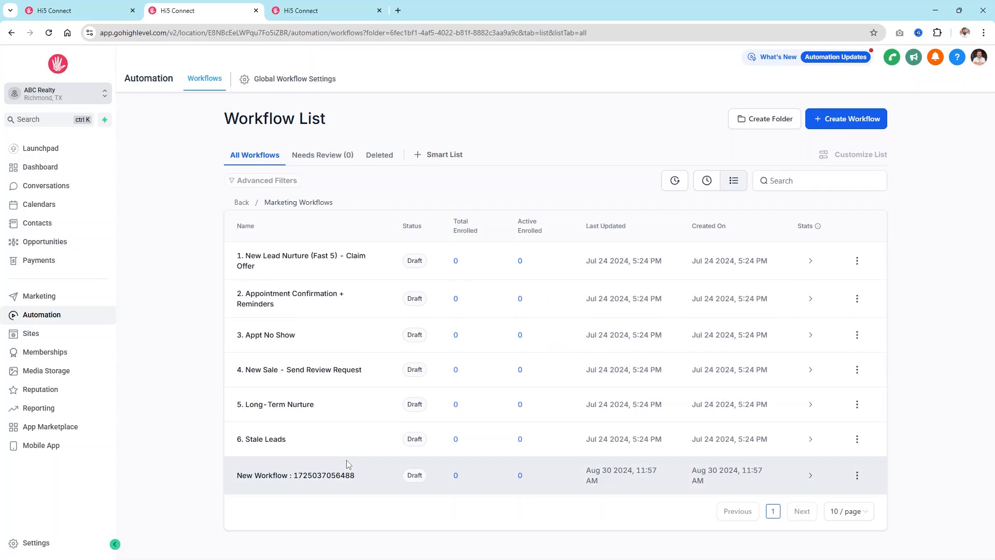
pyautogui.click(311, 256)
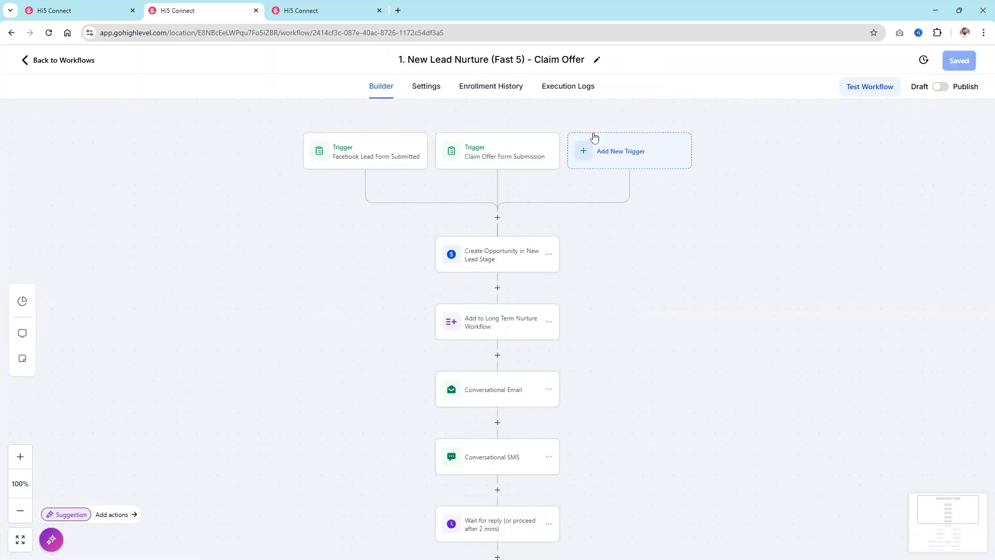
pyautogui.click(643, 152)
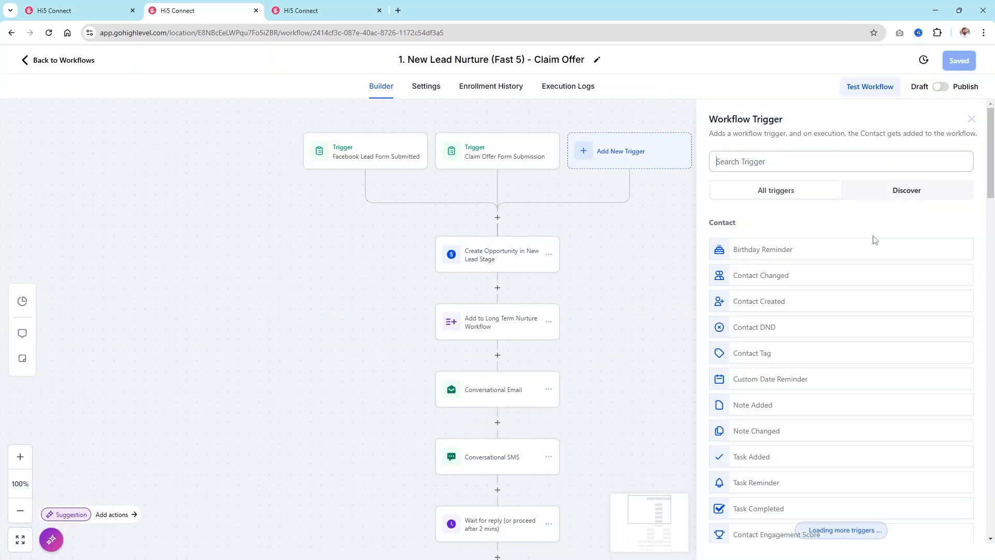
pyautogui.click(807, 166)
pyautogui.write('Contact')
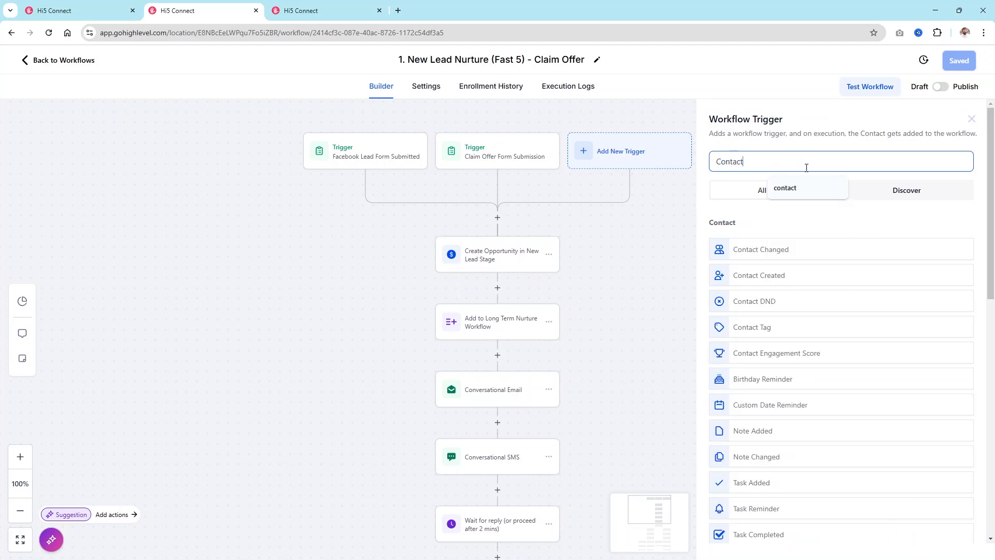
pyautogui.click(792, 275)
# Step: Try a Has Tag filter on the Contact Created trigger, view its tag choices, and discard the trigger
pyautogui.click(568, 271)
pyautogui.click(575, 284)
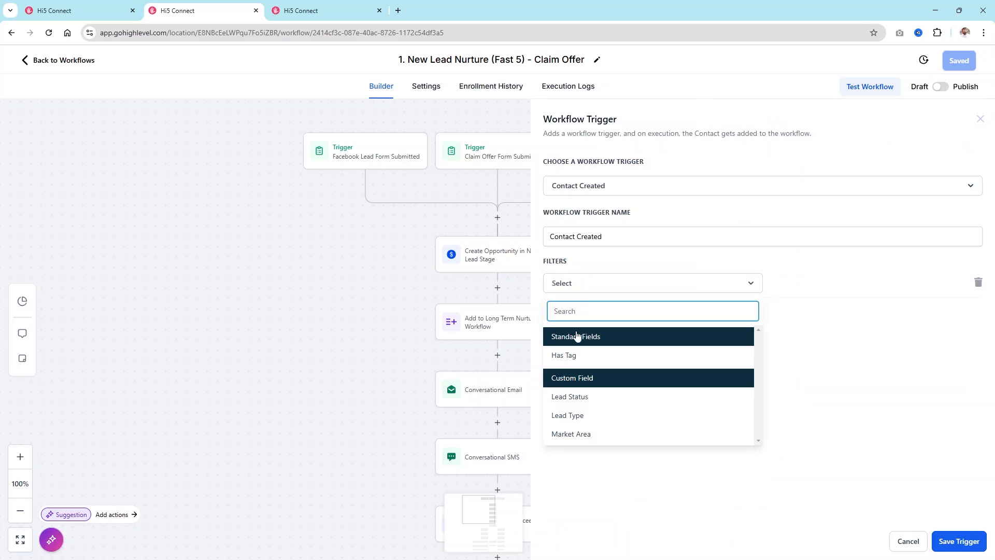
pyautogui.click(564, 356)
pyautogui.click(821, 287)
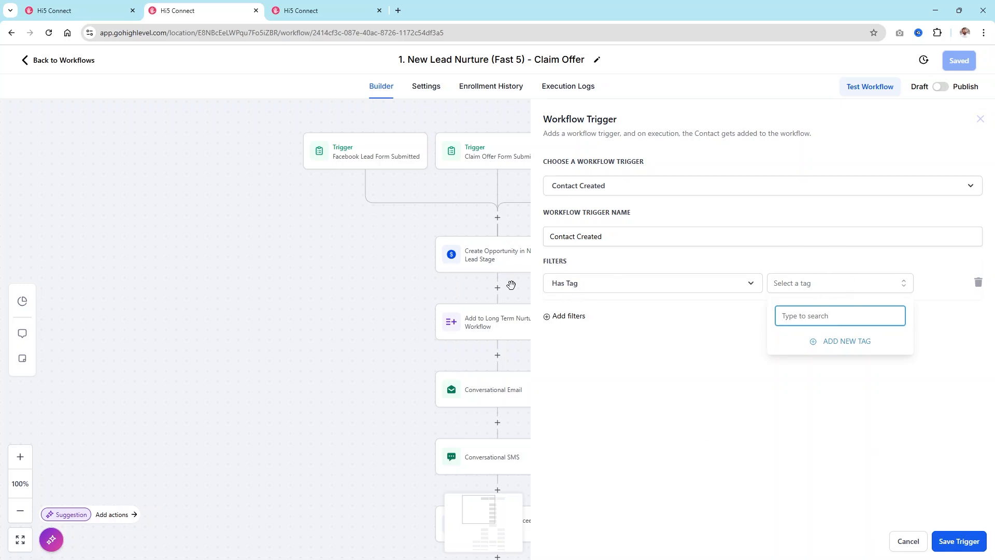
pyautogui.click(893, 541)
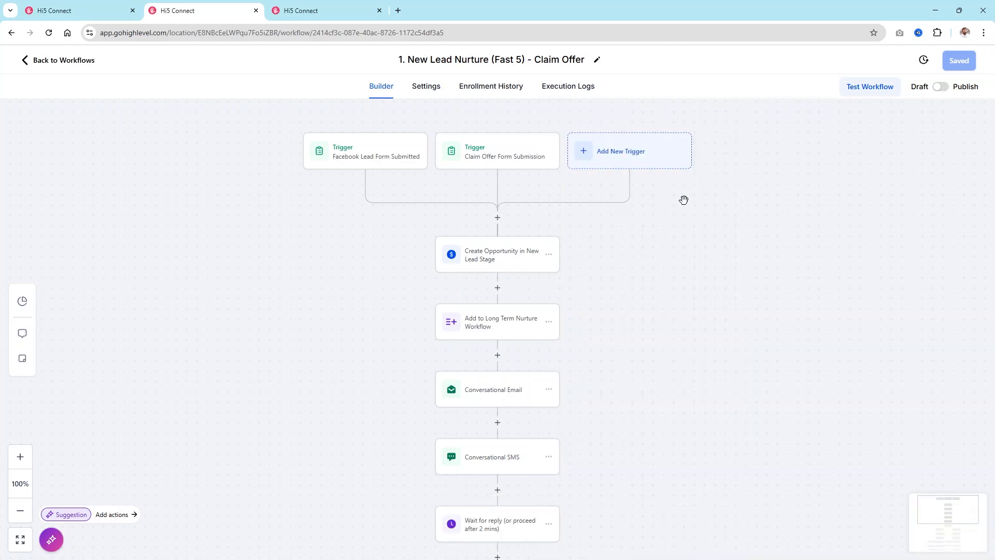
# Step: Open the "3. Appt No Show" workflow and review the rescheduling message in the SMS before the one-day wait
pyautogui.click(66, 60)
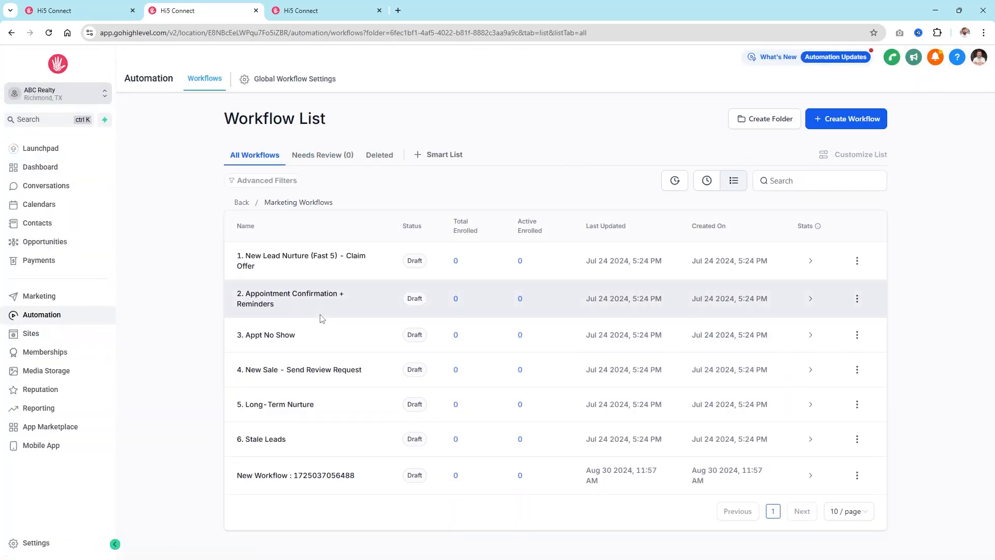
pyautogui.click(269, 336)
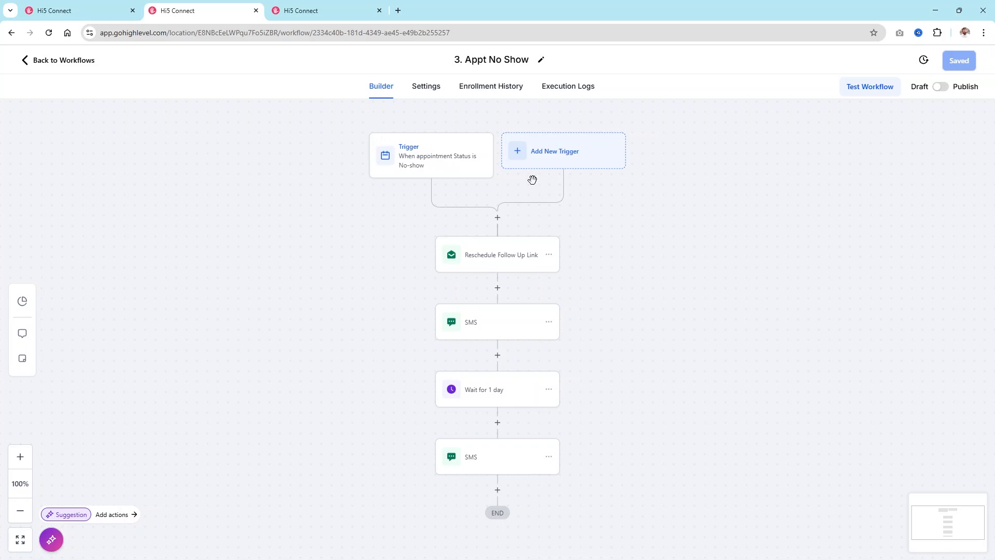
pyautogui.scroll(-2, 559, 256)
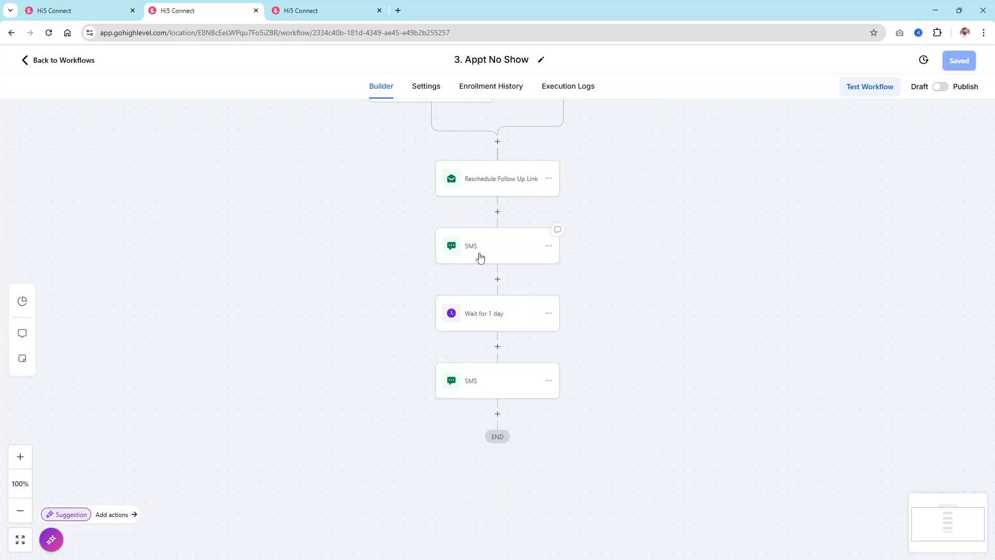
pyautogui.click(480, 255)
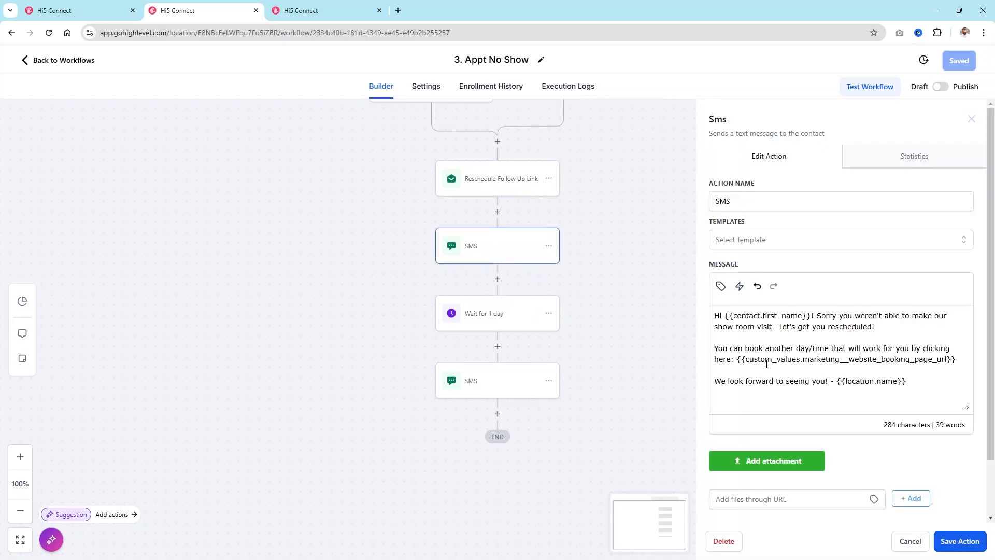
pyautogui.click(912, 335)
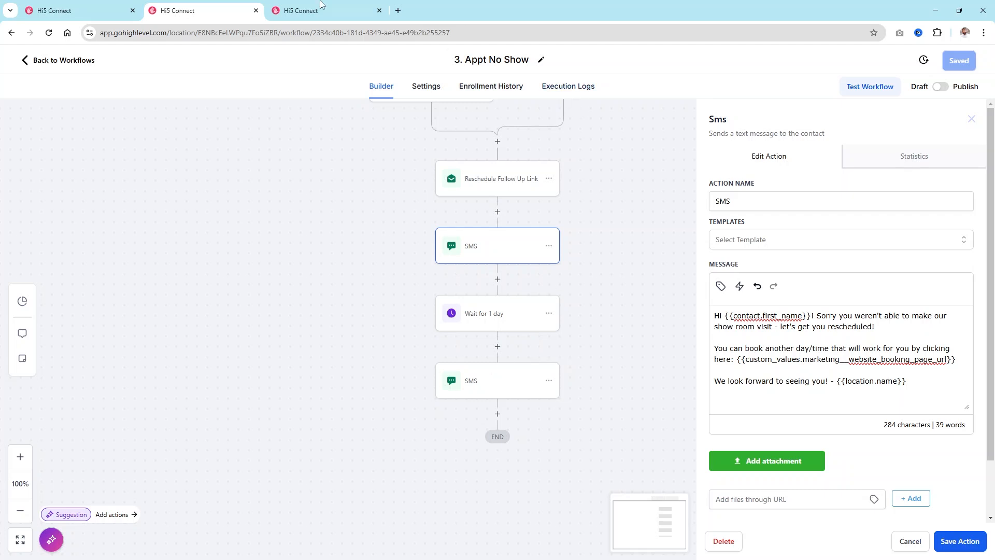
# Step: Open the "6. Stale Leads" workflow, inspect the 'Booked' 7 Days trigger's filters, and close it without changes
pyautogui.click(38, 64)
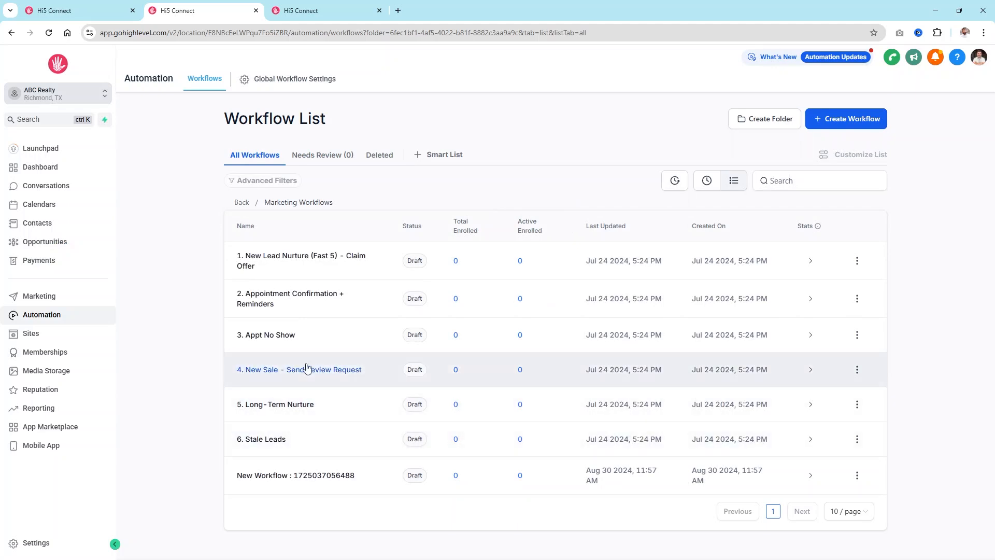
pyautogui.click(262, 440)
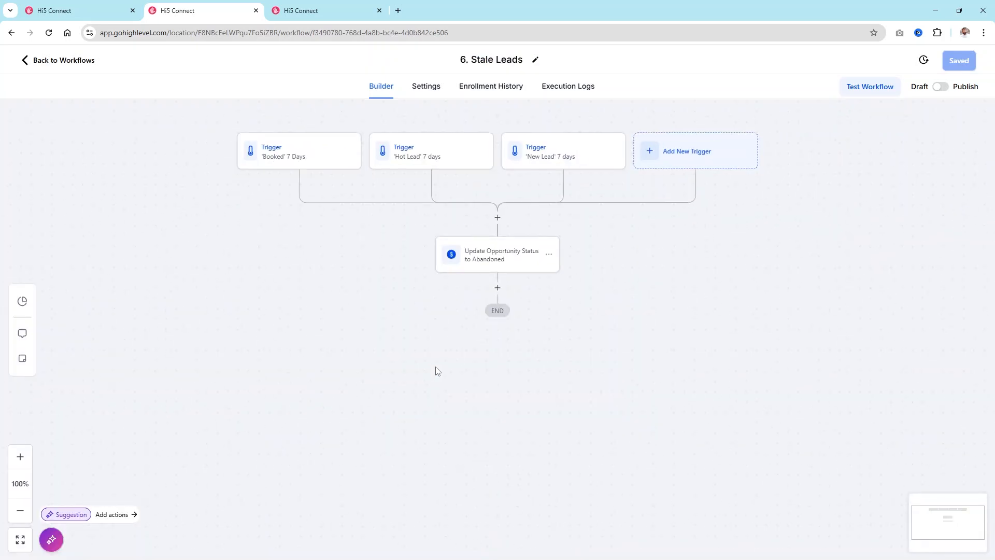
pyautogui.click(303, 144)
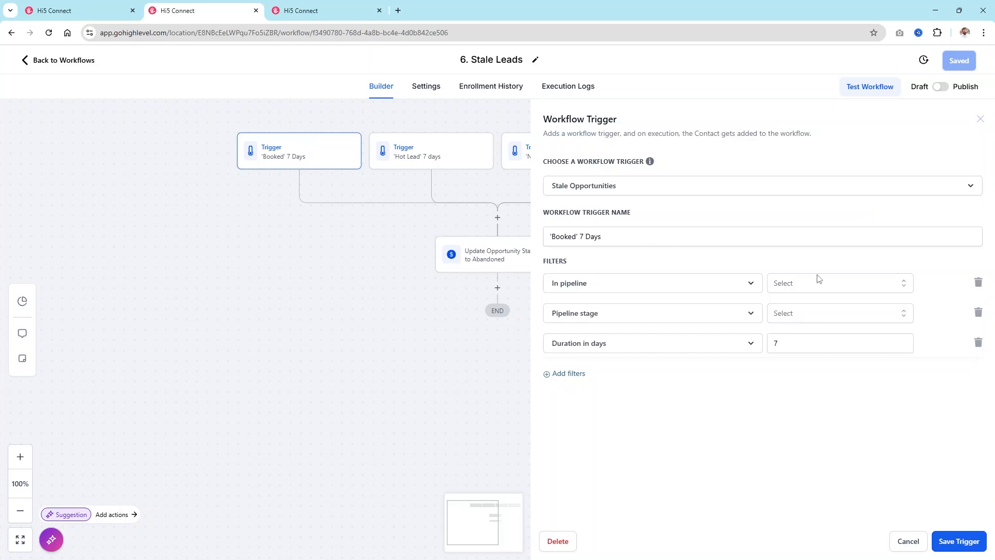
pyautogui.click(788, 315)
pyautogui.click(676, 408)
pyautogui.click(906, 548)
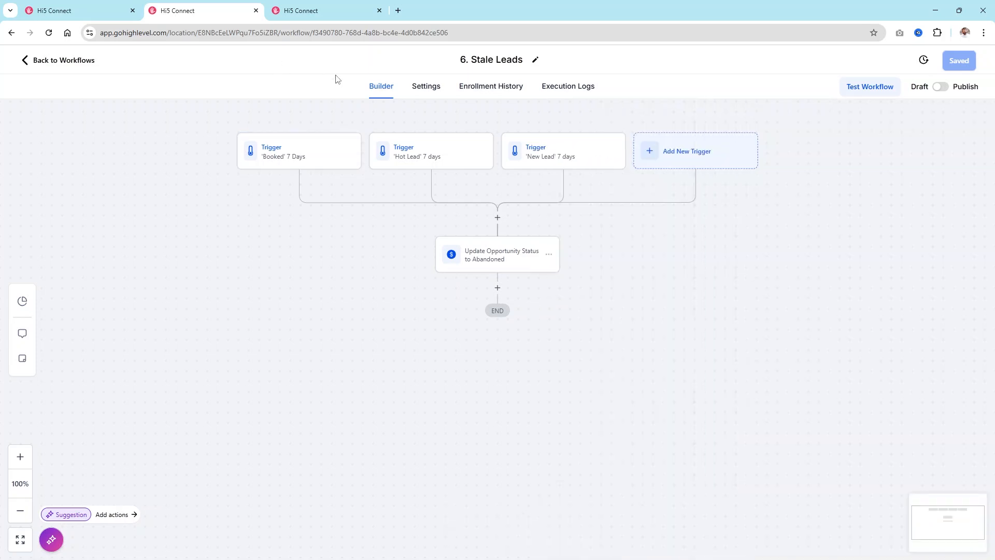
# Step: Inspect the 'Hot Lead' 7 days and 'New Lead' 7 days triggers, and close them without changes
pyautogui.click(459, 154)
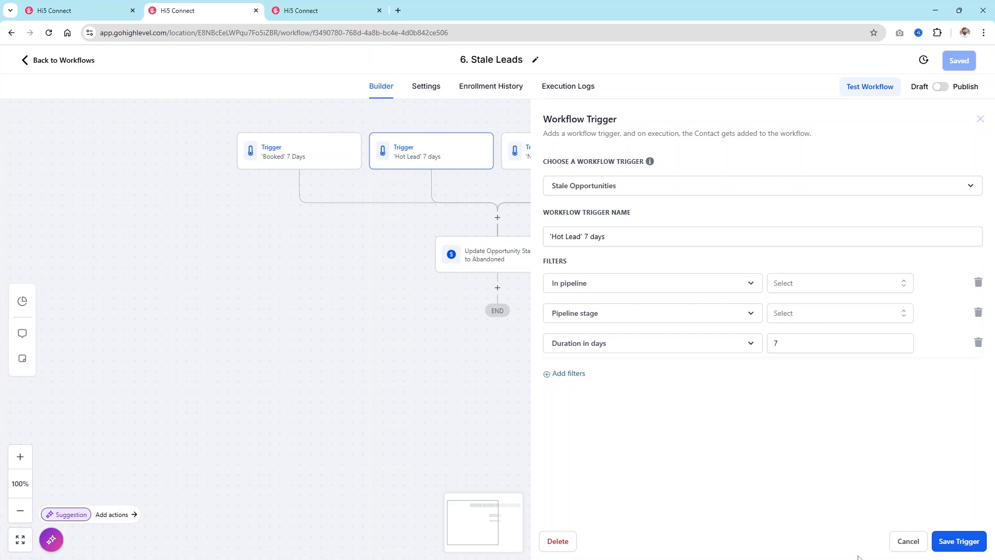
pyautogui.click(891, 545)
pyautogui.click(556, 156)
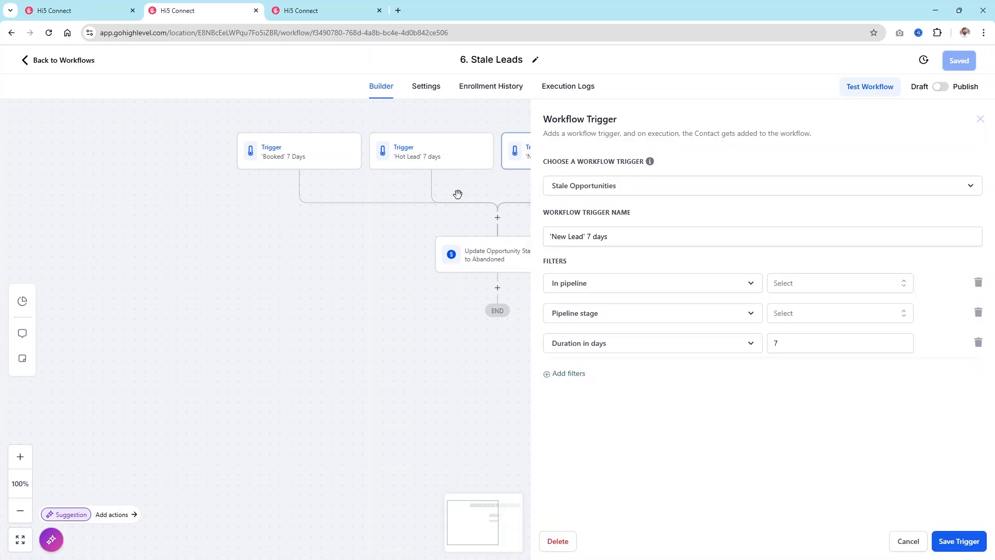
pyautogui.click(912, 540)
pyautogui.click(566, 156)
pyautogui.click(908, 541)
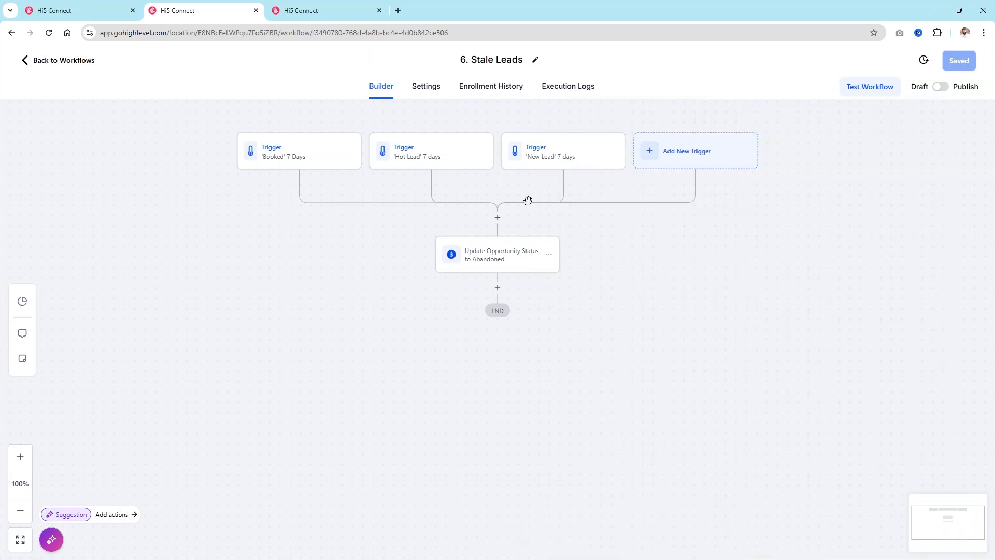
# Step: Review the "Update Opportunity Status to Abandoned" action, check the Marketing Pipeline board, and return to the workflow list
pyautogui.click(469, 259)
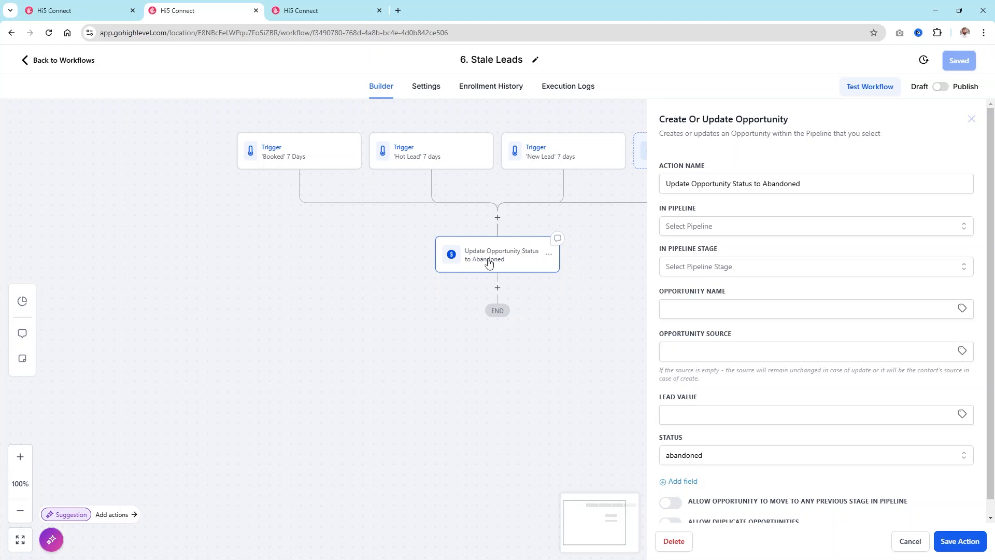
pyautogui.click(908, 541)
pyautogui.click(47, 10)
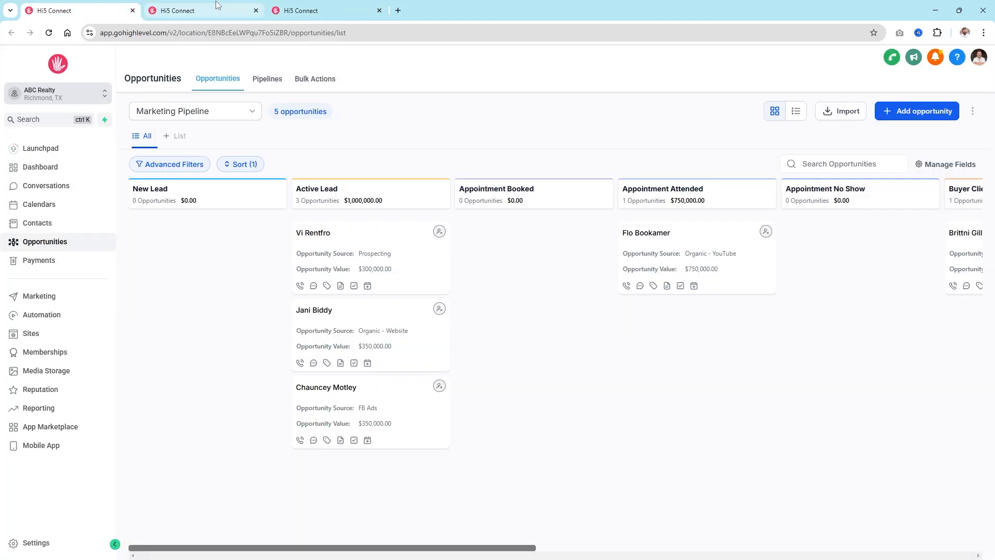
pyautogui.click(195, 11)
pyautogui.click(52, 61)
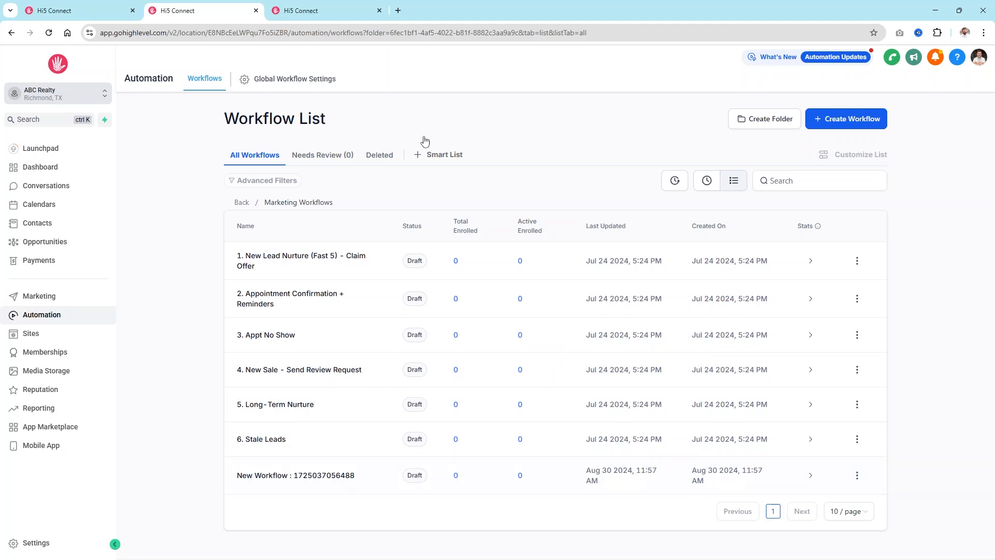
# Step: Switch to the other account's workflow list and create a new workflow from scratch
pyautogui.click(842, 121)
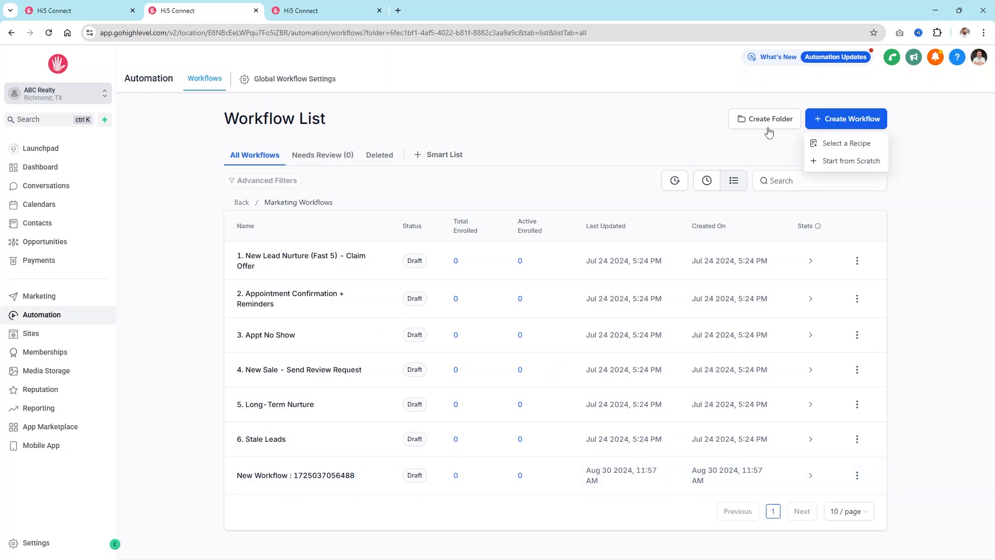
pyautogui.click(304, 6)
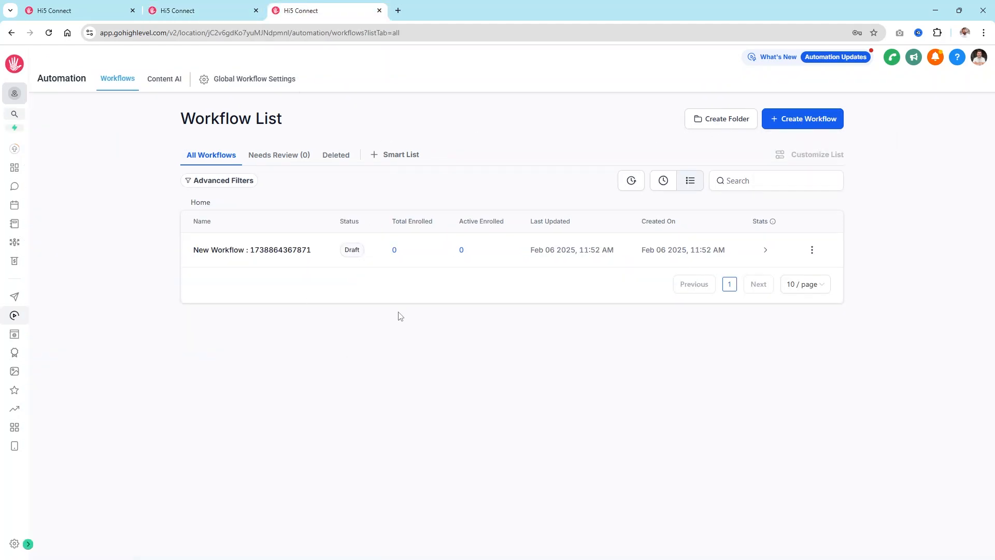
pyautogui.click(779, 126)
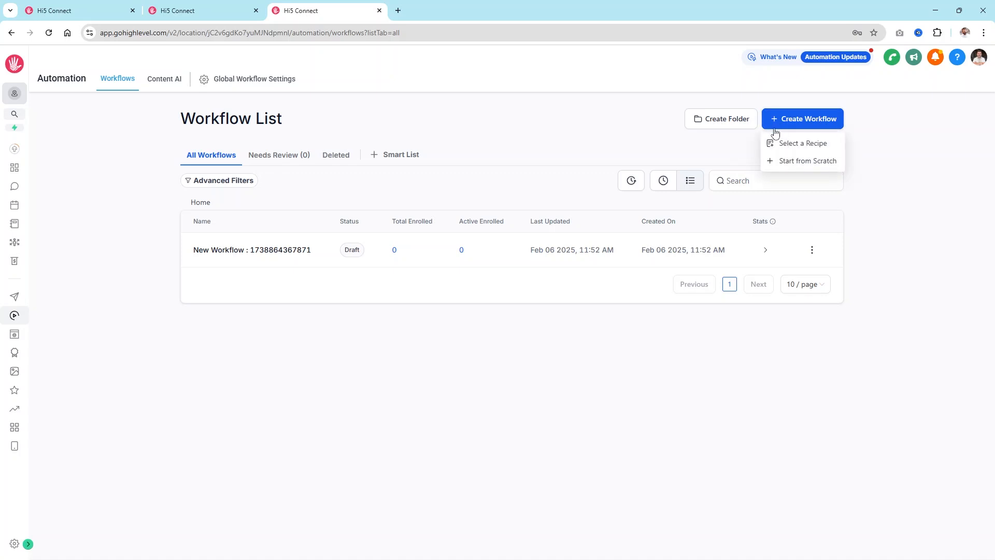
pyautogui.click(786, 165)
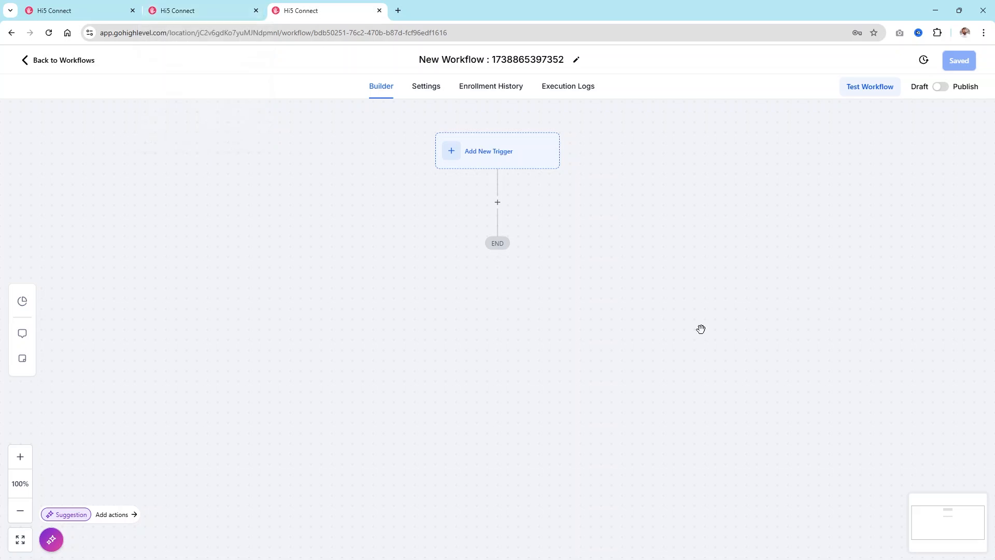
# Step: Search the triggers for "Payment" and add Payment Received as the workflow trigger
pyautogui.click(507, 160)
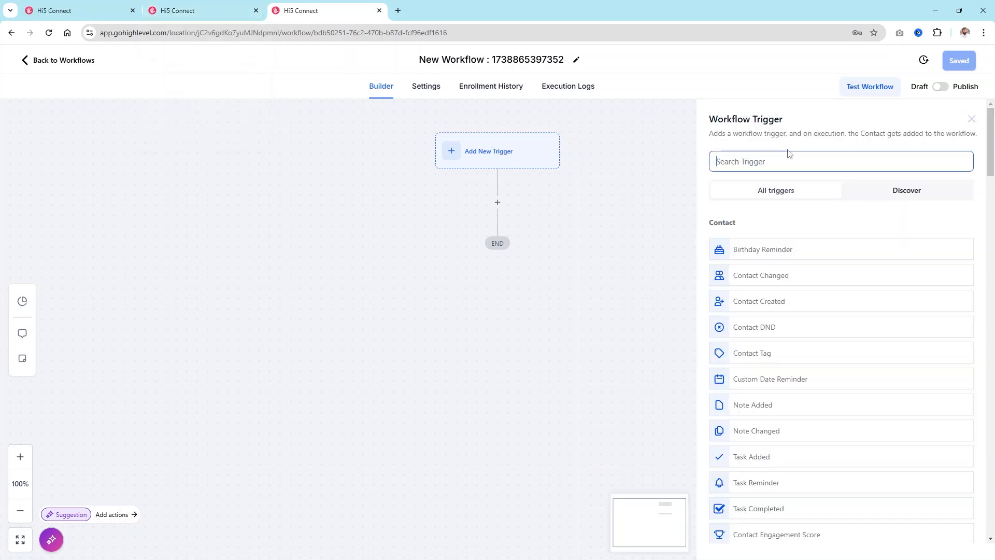
pyautogui.click(807, 160)
pyautogui.write('Payment')
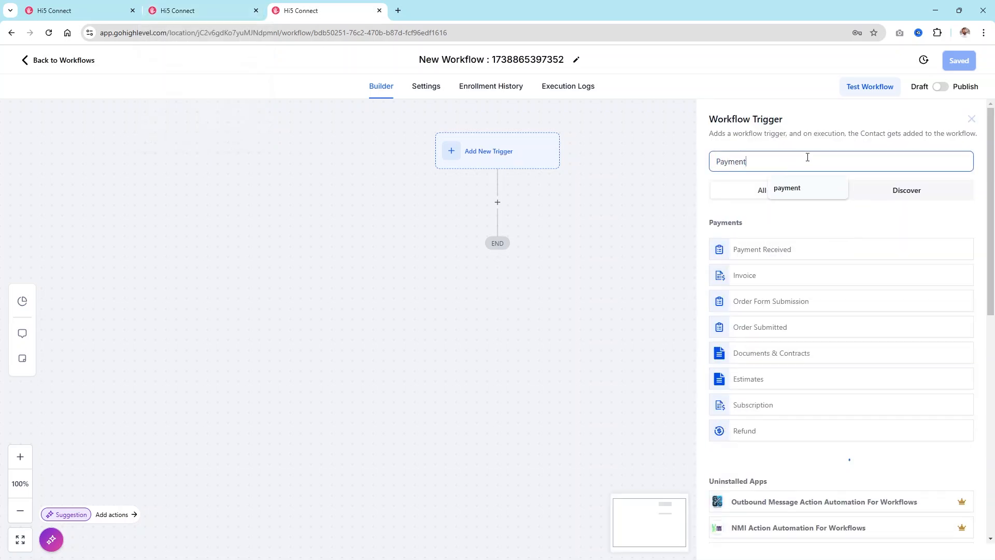
pyautogui.click(773, 250)
# Step: Add a filter to the Payment Received trigger so that Payment Status Is Success
pyautogui.click(570, 271)
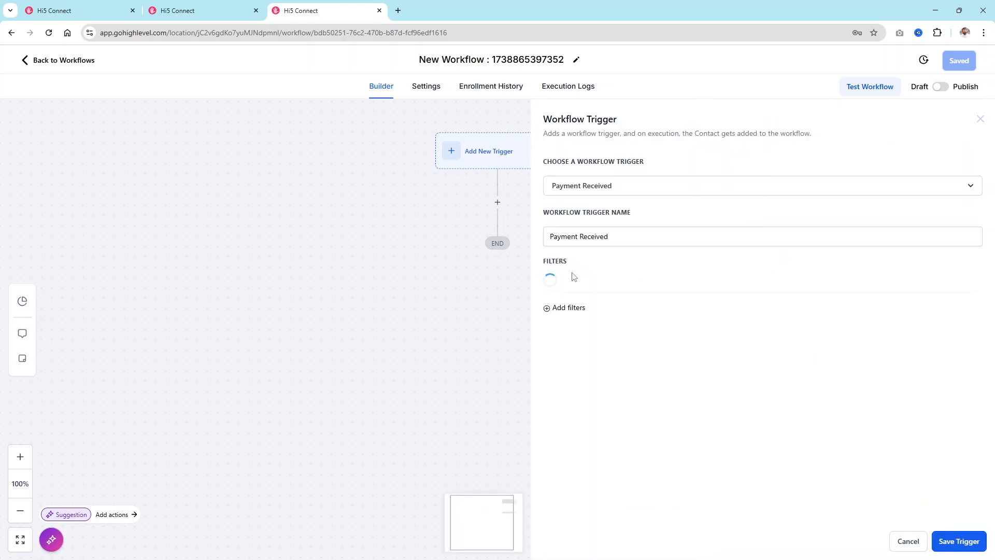
pyautogui.click(591, 290)
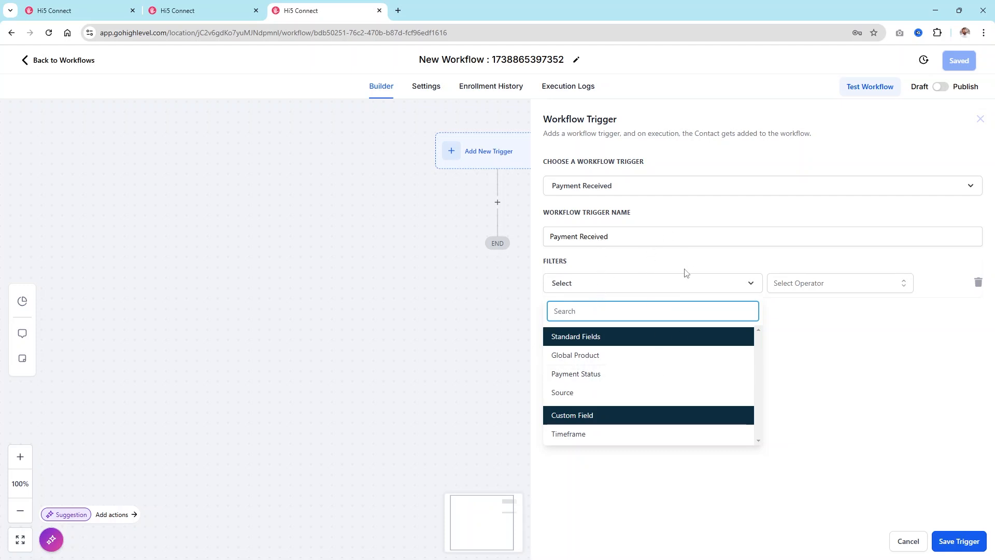
pyautogui.click(589, 379)
pyautogui.click(833, 283)
pyautogui.click(802, 311)
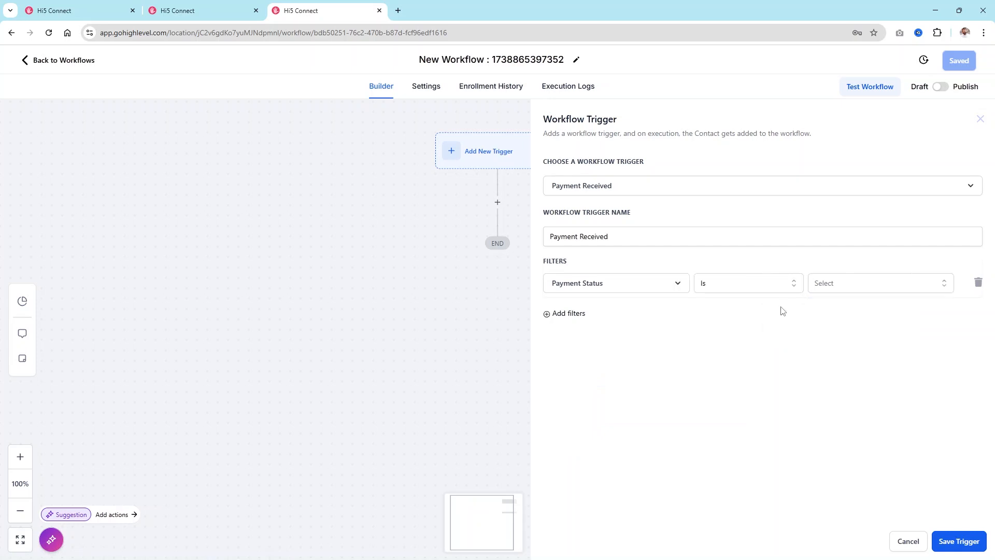
pyautogui.click(876, 280)
pyautogui.click(833, 346)
# Step: View the field options for a second filter, delete that empty filter, and save the trigger
pyautogui.click(567, 315)
pyautogui.click(582, 321)
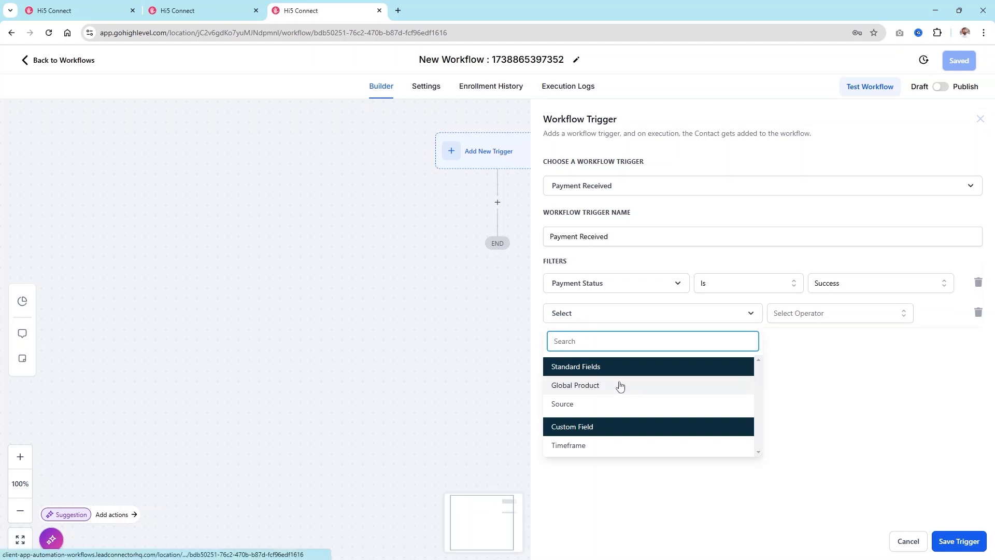
pyautogui.click(849, 388)
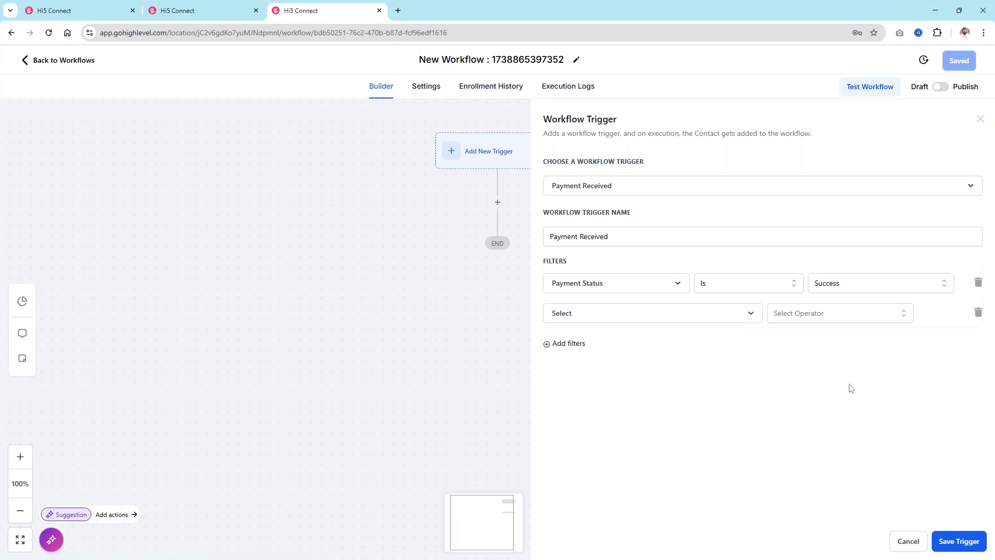
pyautogui.click(978, 312)
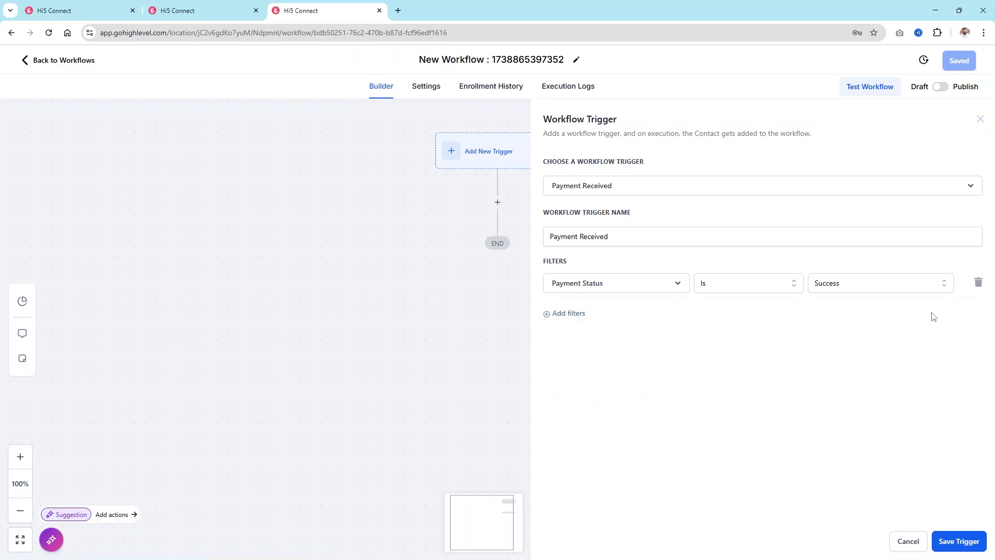
pyautogui.click(957, 550)
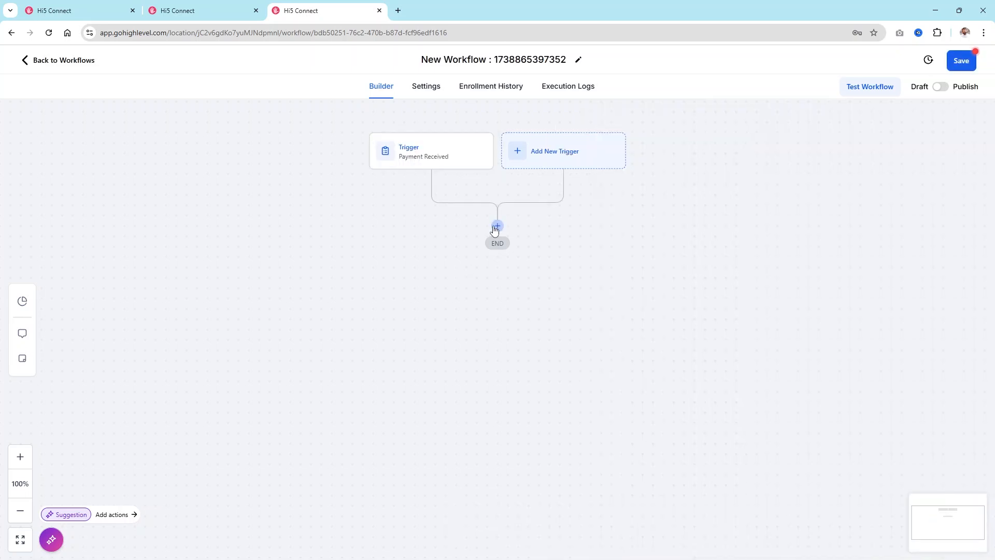
# Step: Search the actions for "Create" and choose Create/Update Opportunity as the action following the Payment Received trigger
pyautogui.click(497, 227)
pyautogui.click(811, 164)
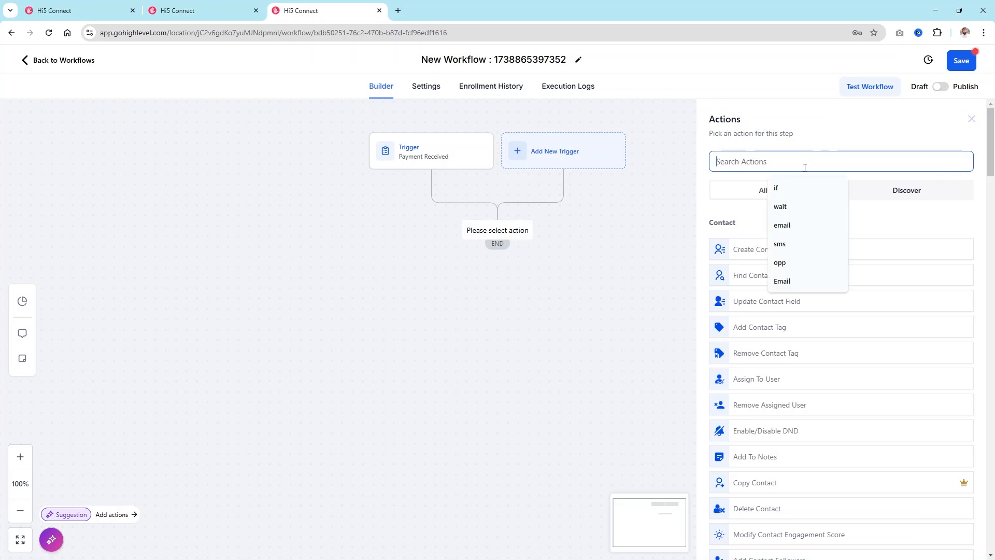
pyautogui.write('Create')
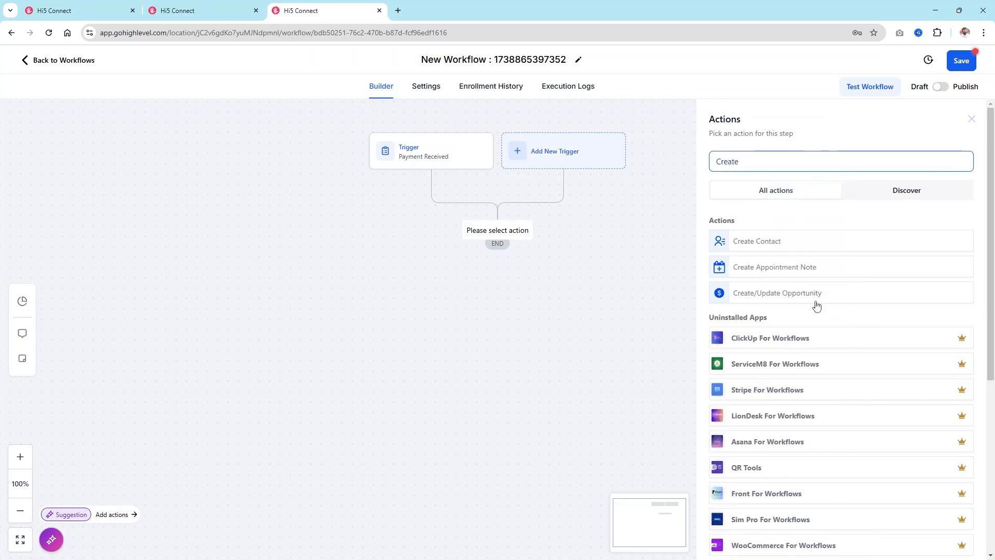
pyautogui.click(817, 304)
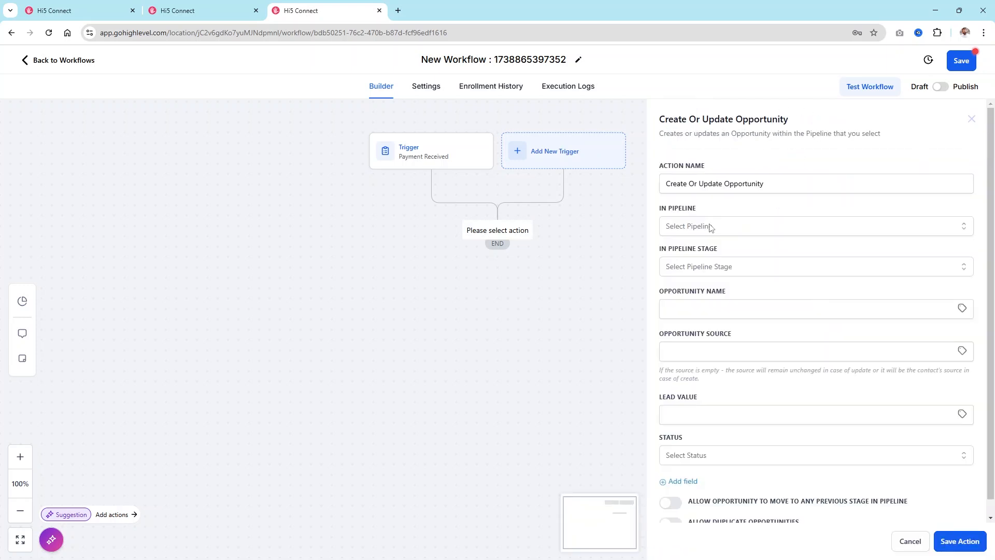
# Step: Set the opportunity action's pipeline to Marketing Pipeline and its stage to Payment Made
pyautogui.click(779, 226)
pyautogui.click(700, 271)
pyautogui.click(700, 267)
pyautogui.scroll(-2, 715, 337)
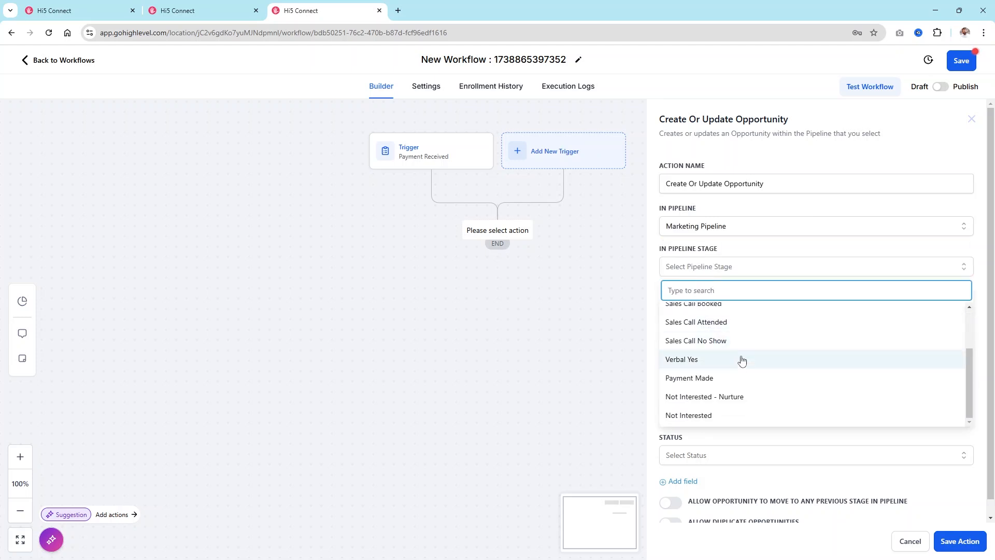
pyautogui.click(738, 378)
pyautogui.click(716, 267)
pyautogui.scroll(-3, 716, 381)
pyautogui.click(716, 380)
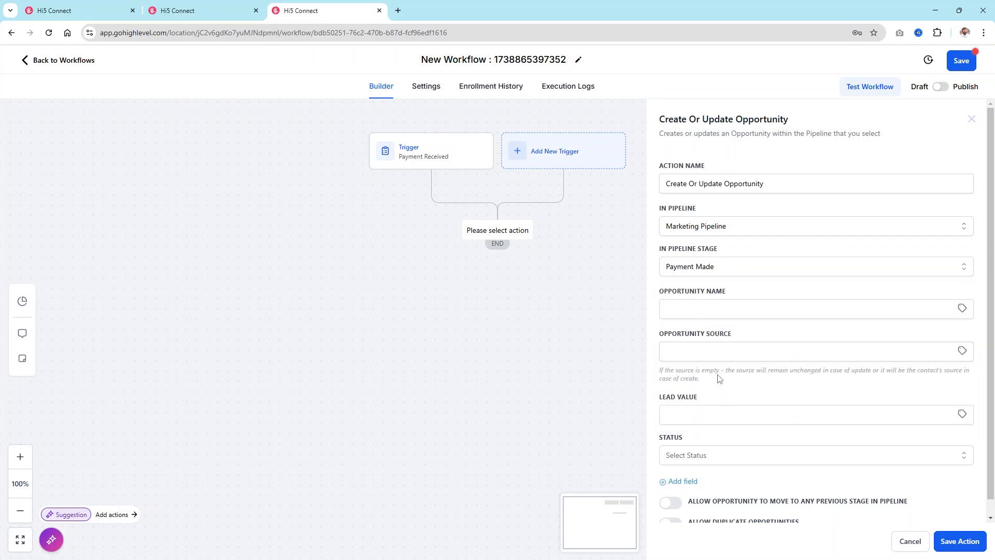
# Step: Set the opportunity name to the contact's Full Name custom value, {{contact.name}}
pyautogui.click(728, 305)
pyautogui.click(962, 308)
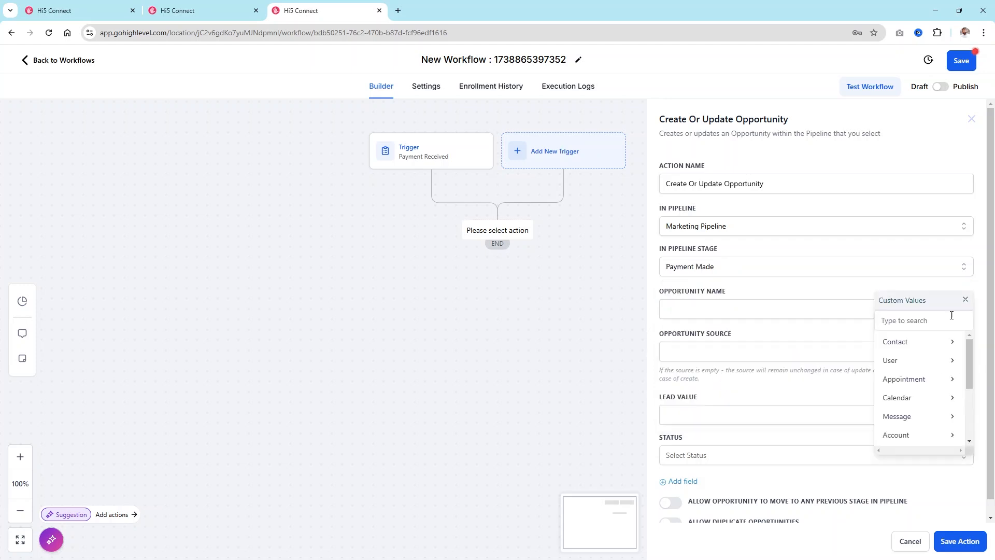
pyautogui.click(915, 346)
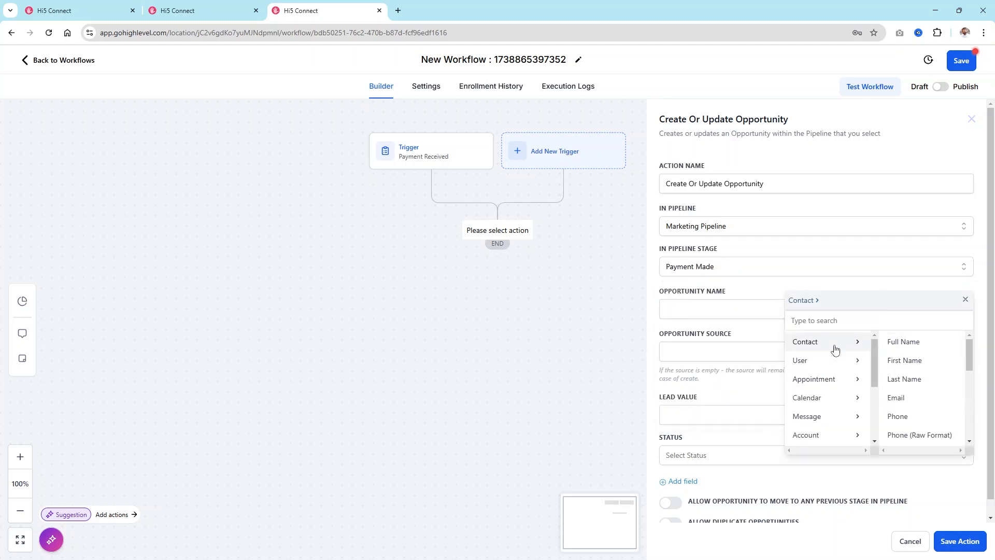
pyautogui.click(907, 343)
# Step: Leave the opportunity source empty and set the lead value to the received payment's Total Amount, {{payment.total_amount}}
pyautogui.click(710, 349)
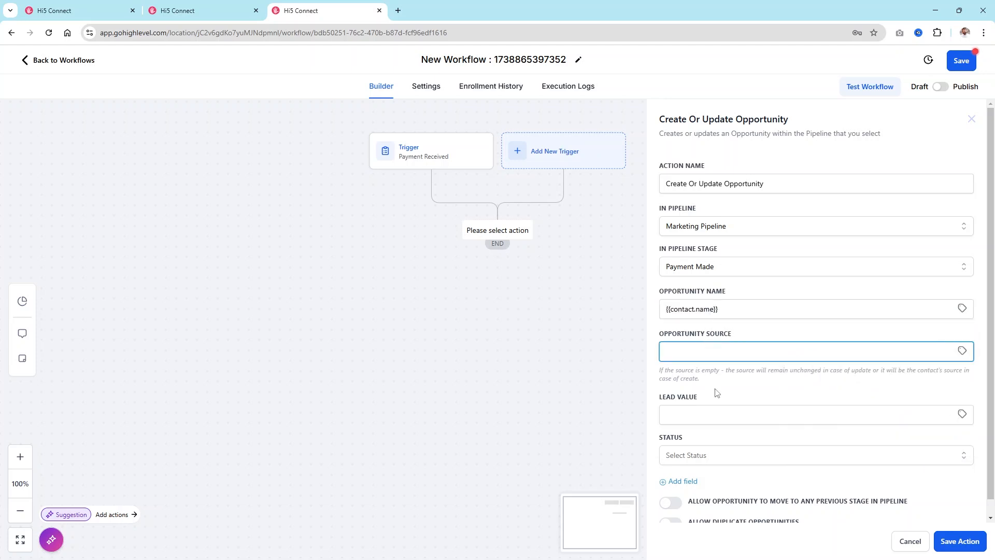
pyautogui.scroll(-1, 715, 393)
pyautogui.click(706, 402)
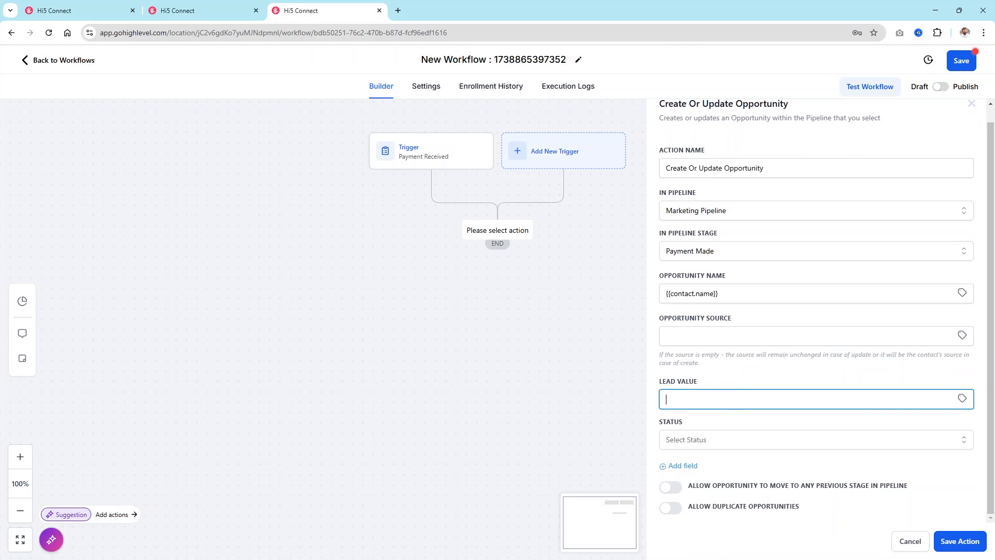
pyautogui.click(962, 398)
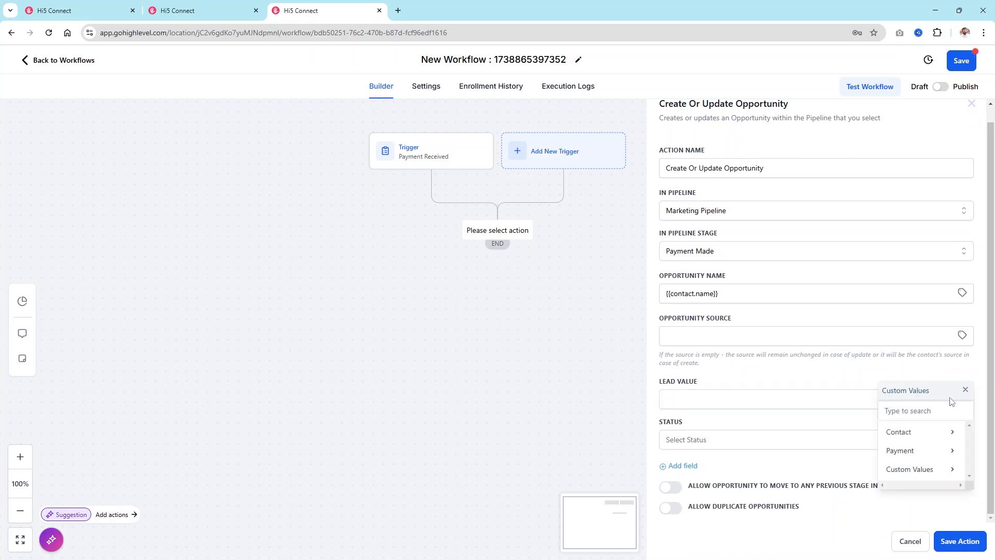
pyautogui.click(918, 450)
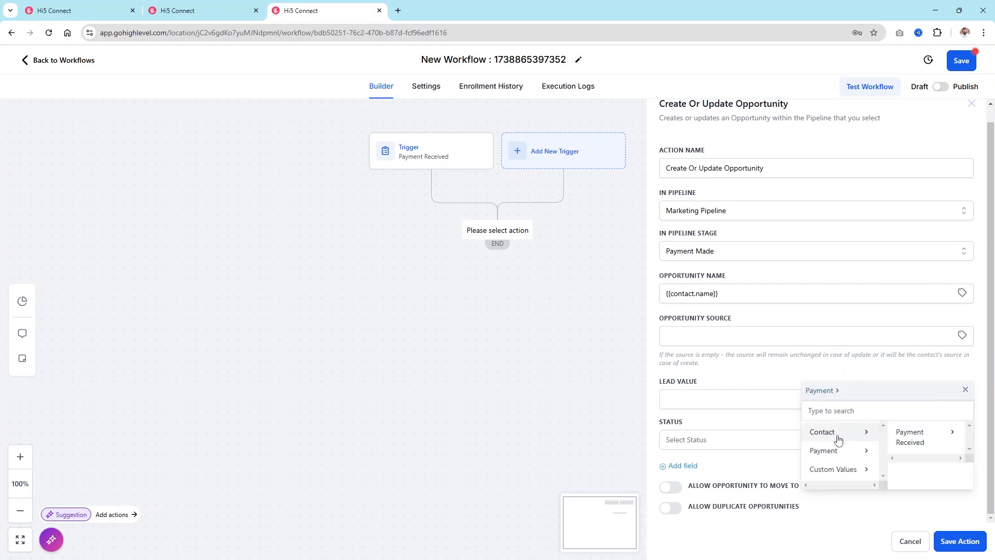
pyautogui.click(908, 438)
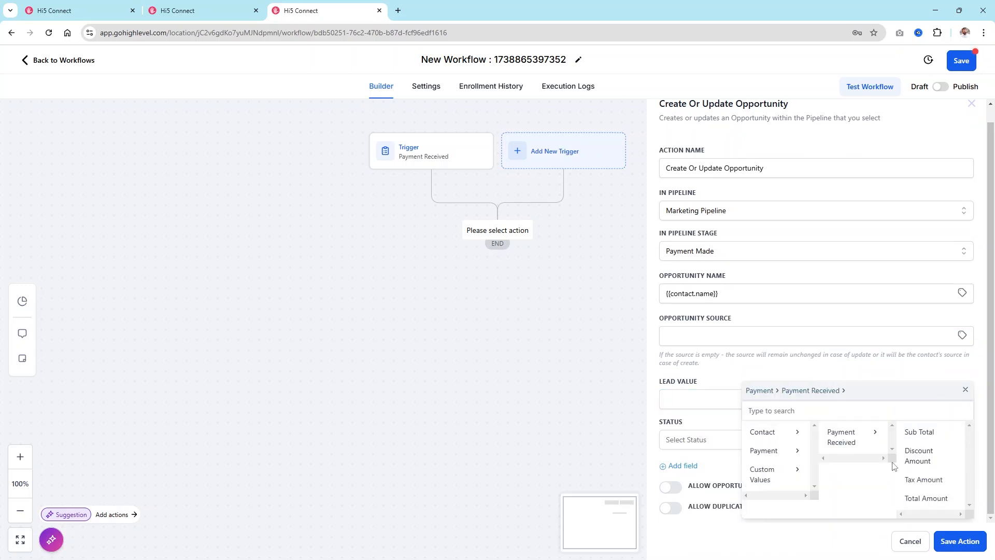
pyautogui.click(933, 498)
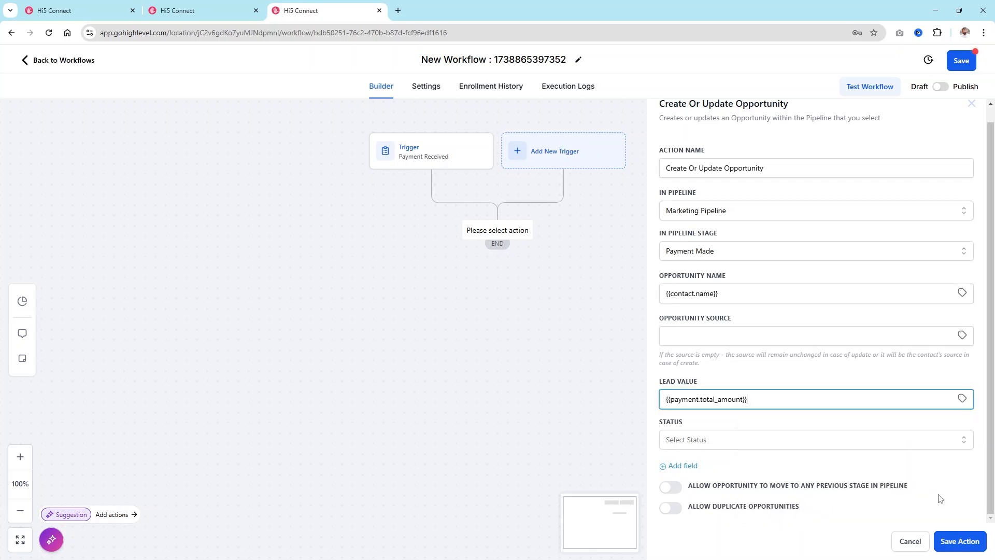
# Step: Set the opportunity status to won, and cancel the action without saving it
pyautogui.click(774, 439)
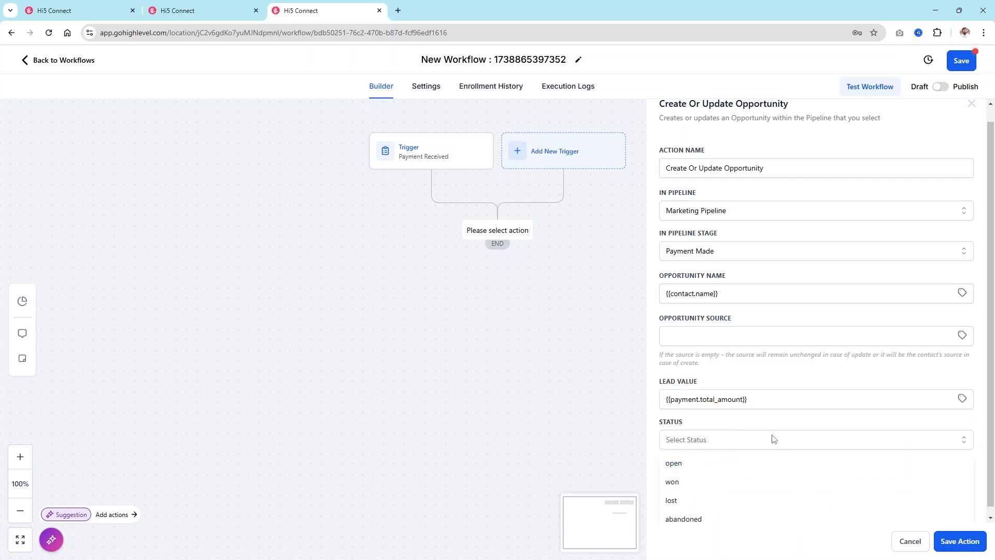
pyautogui.click(689, 483)
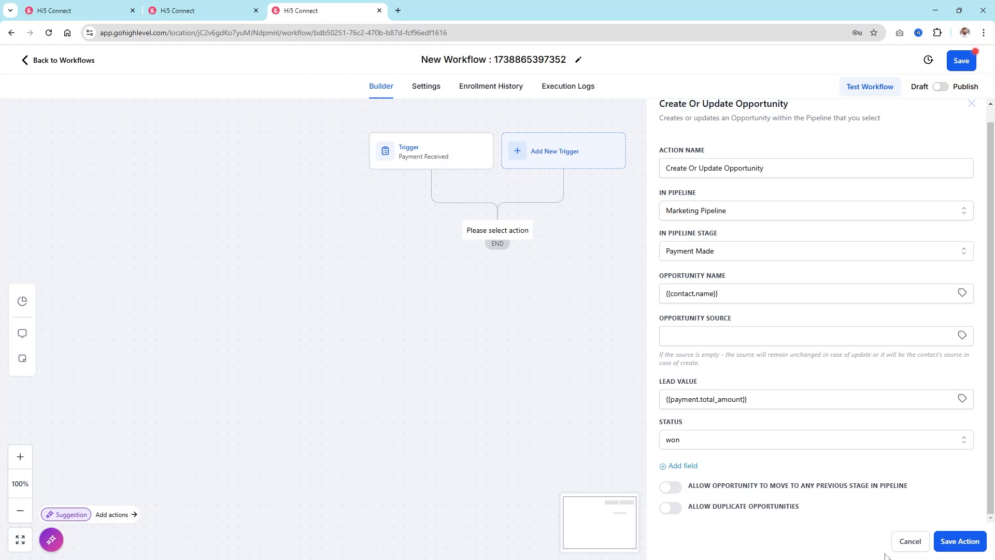
pyautogui.click(913, 542)
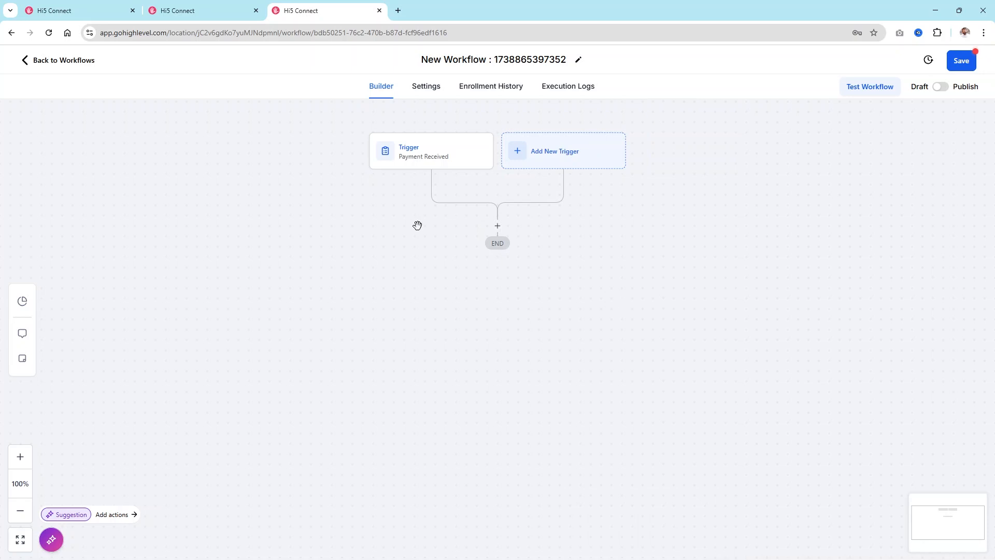
# Step: Leave the payment workflow for the workflow list and create another new workflow from scratch
pyautogui.click(72, 60)
pyautogui.click(597, 336)
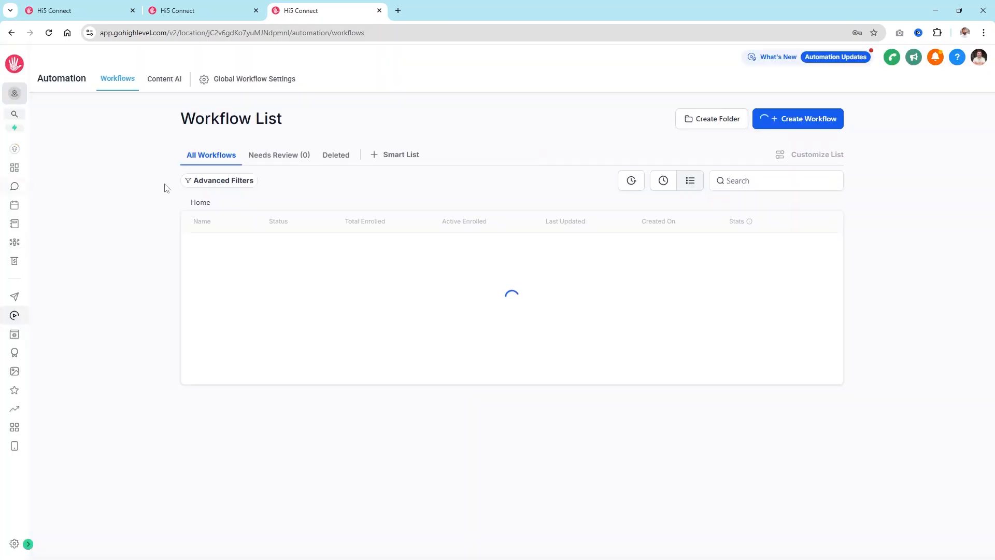
pyautogui.click(807, 120)
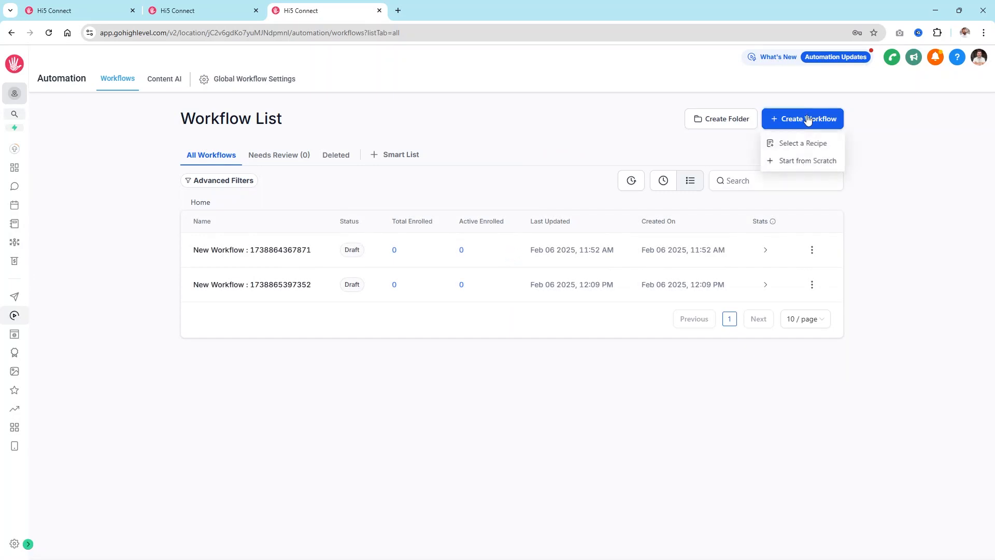
pyautogui.click(798, 162)
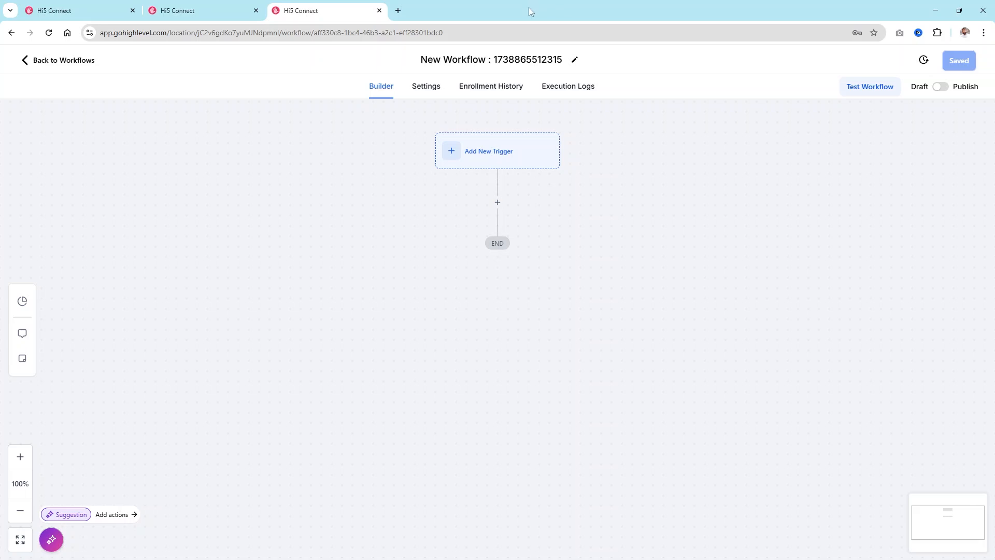
# Step: Open the new workflow's settings and examine the contact, timezone, time window, sender details and conversation options
pyautogui.click(423, 95)
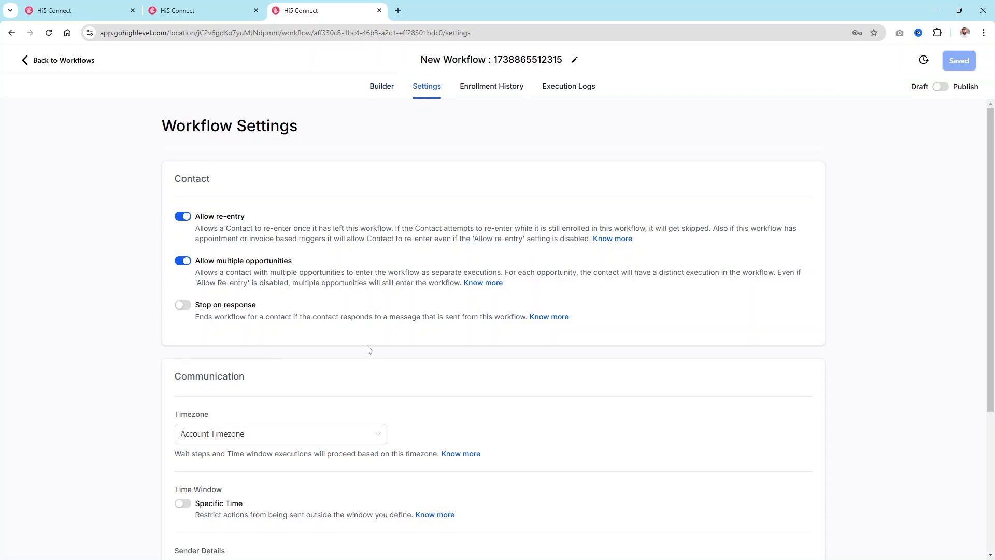
pyautogui.scroll(-3, 369, 349)
pyautogui.scroll(3, 358, 339)
pyautogui.scroll(-3, 655, 241)
pyautogui.scroll(1, 241, 171)
pyautogui.scroll(-1, 242, 172)
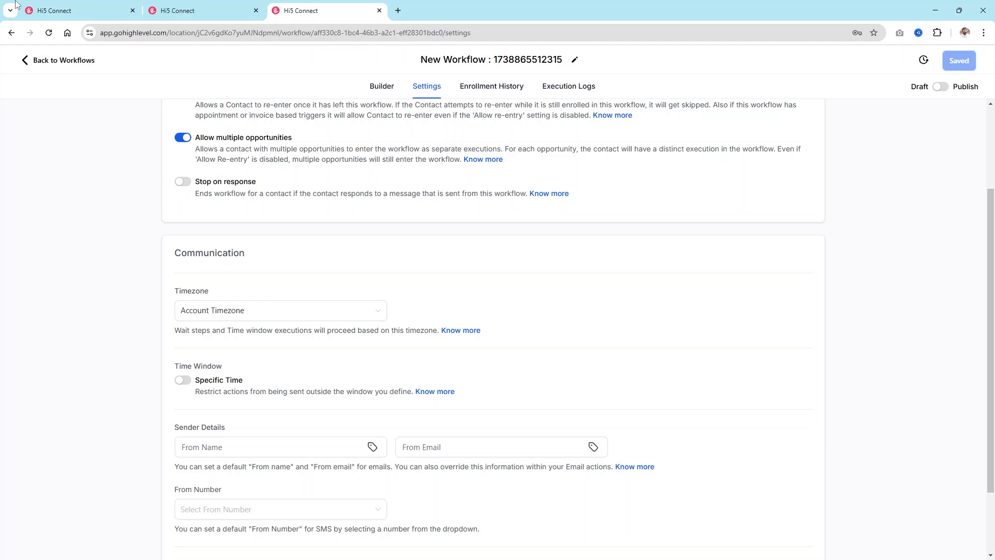
pyautogui.scroll(-2, 544, 163)
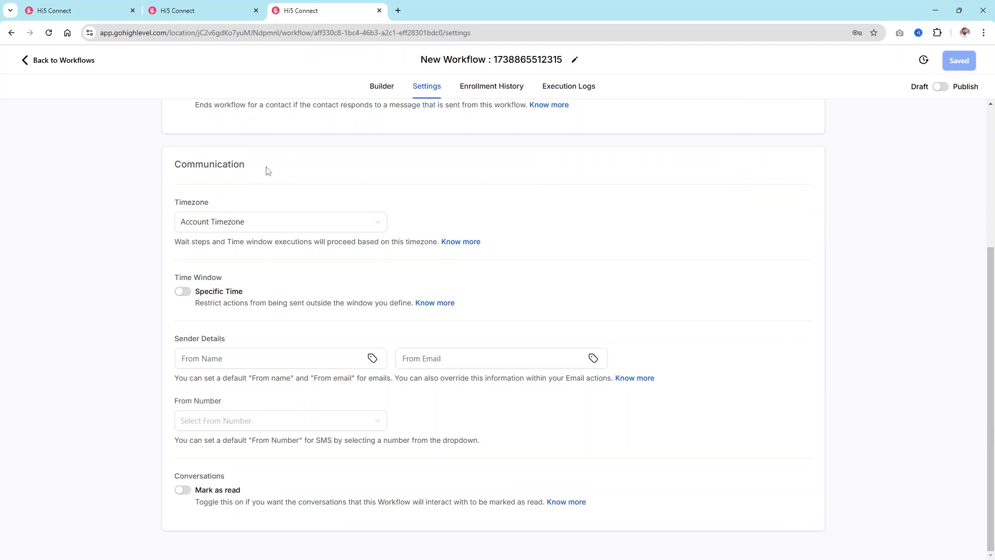
# Step: Enable the specific time window in the workflow settings and view the available start times without changing the hours
pyautogui.click(183, 292)
pyautogui.scroll(-2, 256, 269)
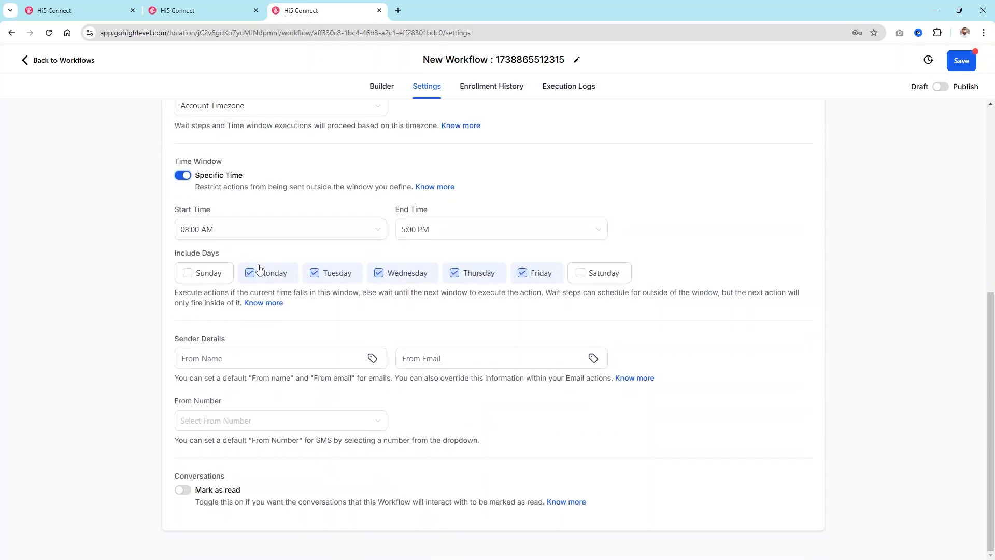
pyautogui.click(230, 228)
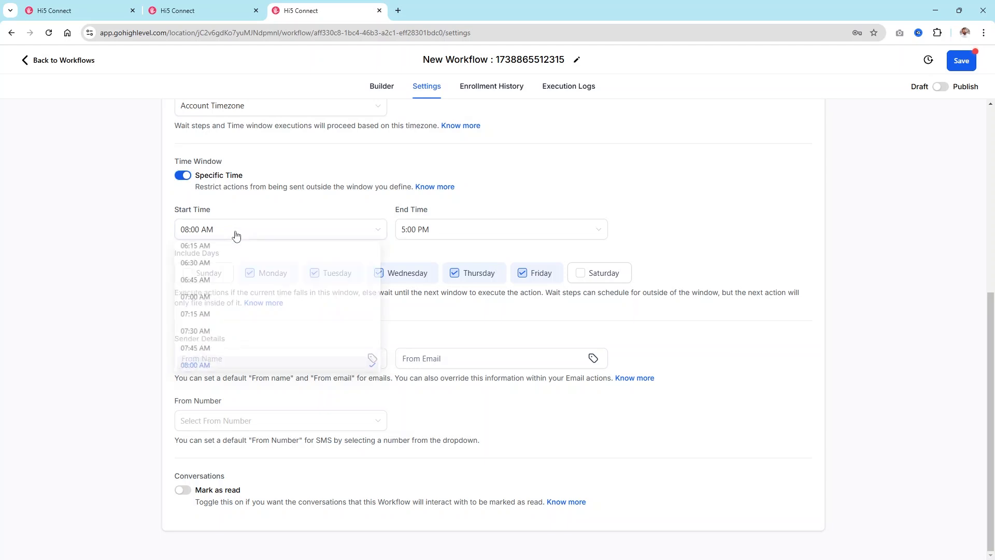
pyautogui.click(385, 232)
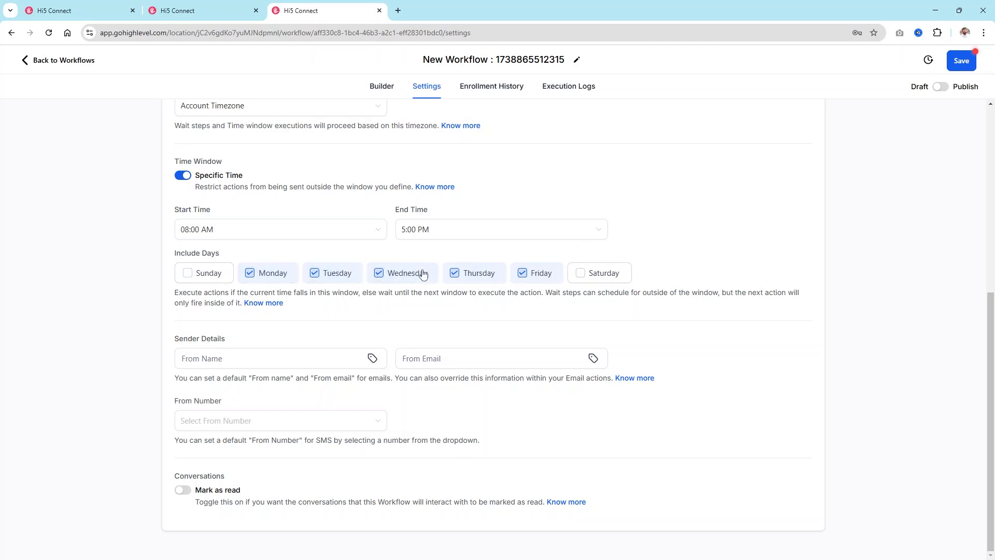
# Step: Set the sender's From Name to the user's first and last name custom values, {{user.first_name}} {{user.last_name}}
pyautogui.click(216, 359)
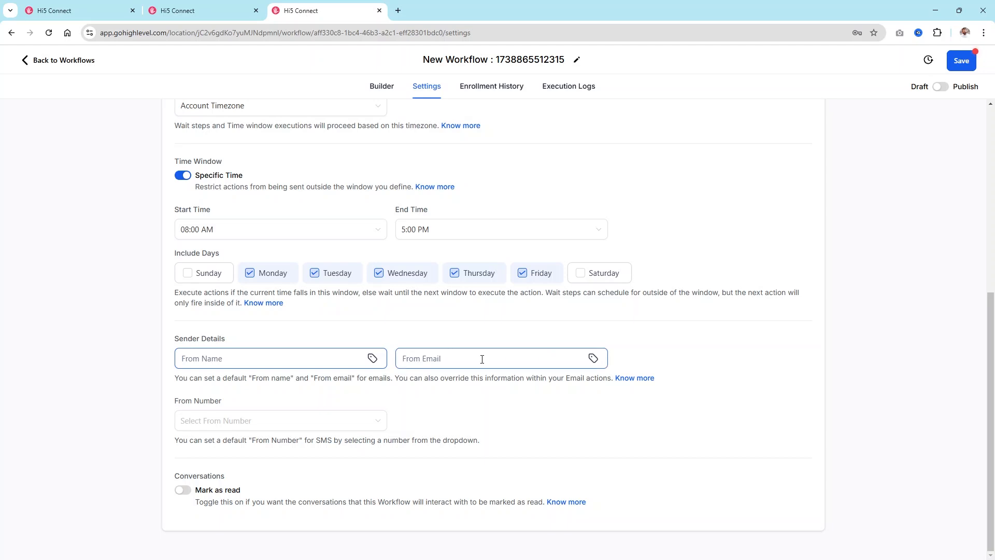
pyautogui.click(372, 358)
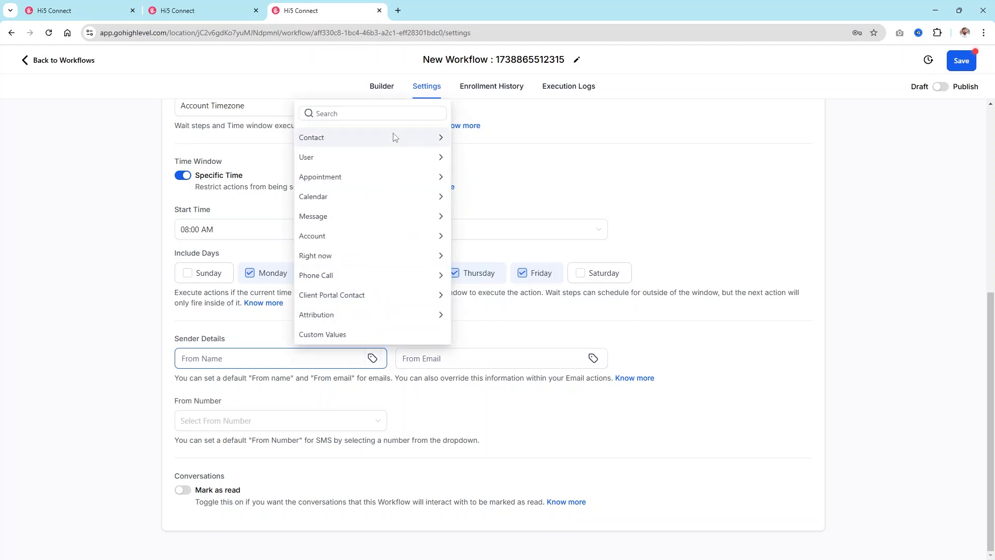
pyautogui.click(366, 157)
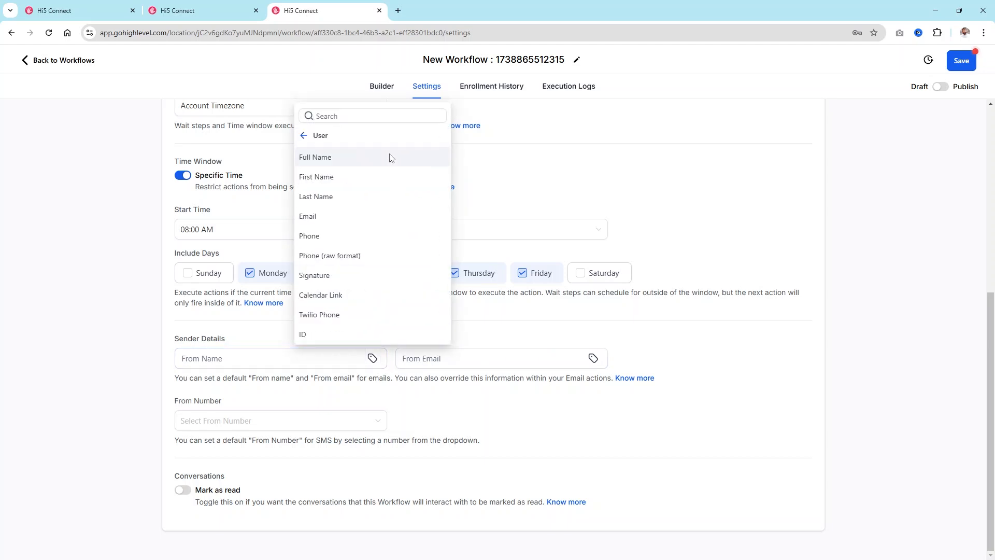
pyautogui.click(325, 177)
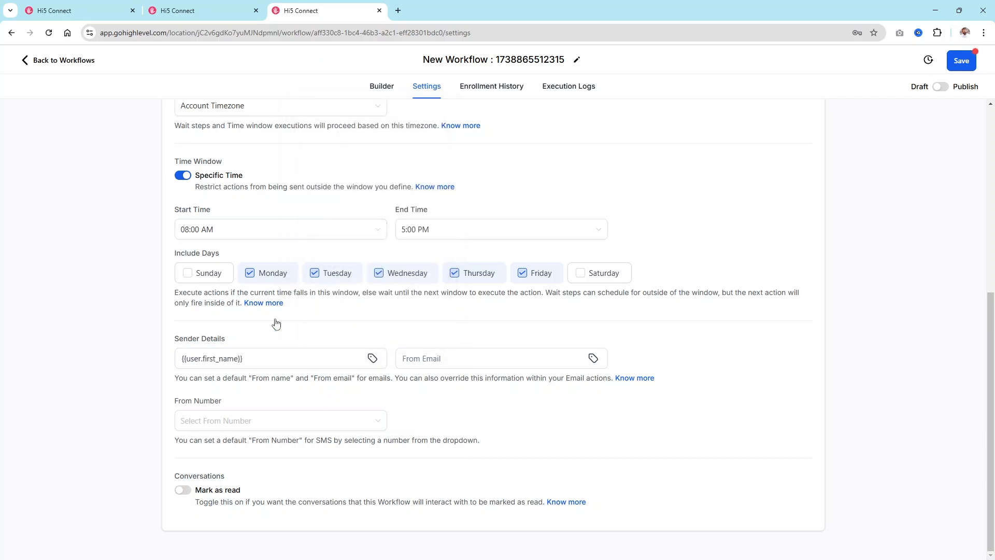
pyautogui.click(372, 358)
pyautogui.click(326, 196)
# Step: Set the sender's From Email to the user's email custom value, {{user.email}}
pyautogui.click(454, 361)
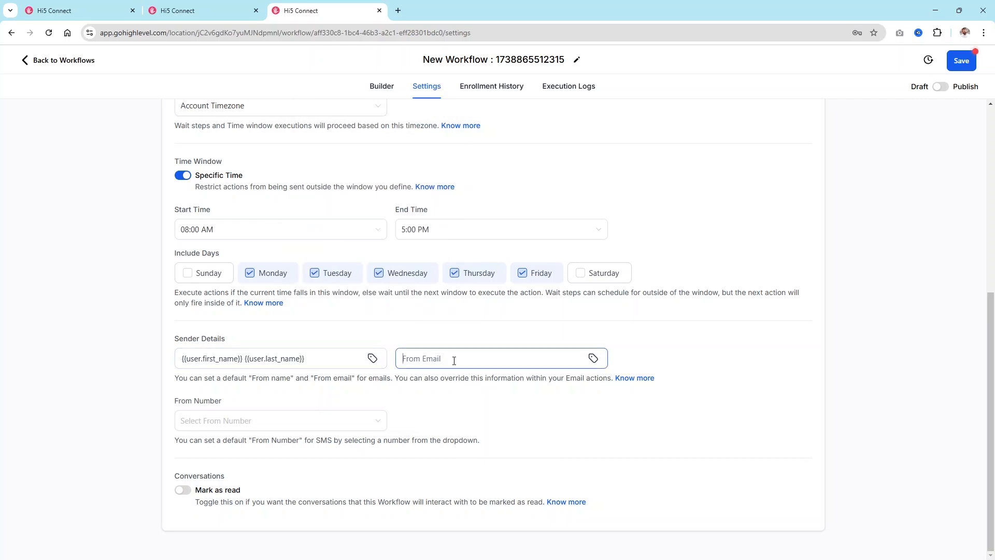
pyautogui.click(593, 358)
pyautogui.click(554, 159)
pyautogui.click(536, 217)
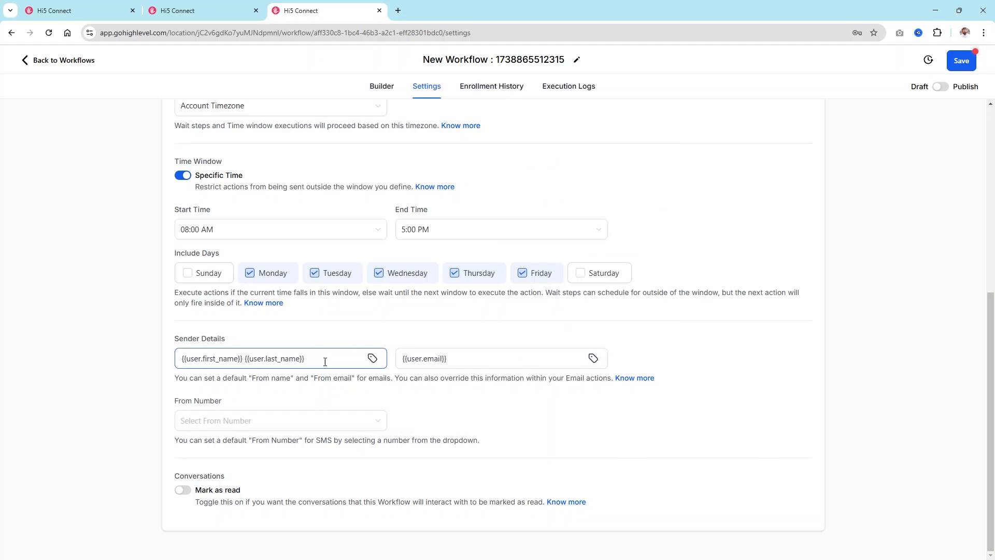
# Step: Check the choices for the default SMS From Number, and return to the workflow list, discarding the unsaved settings
pyautogui.click(260, 420)
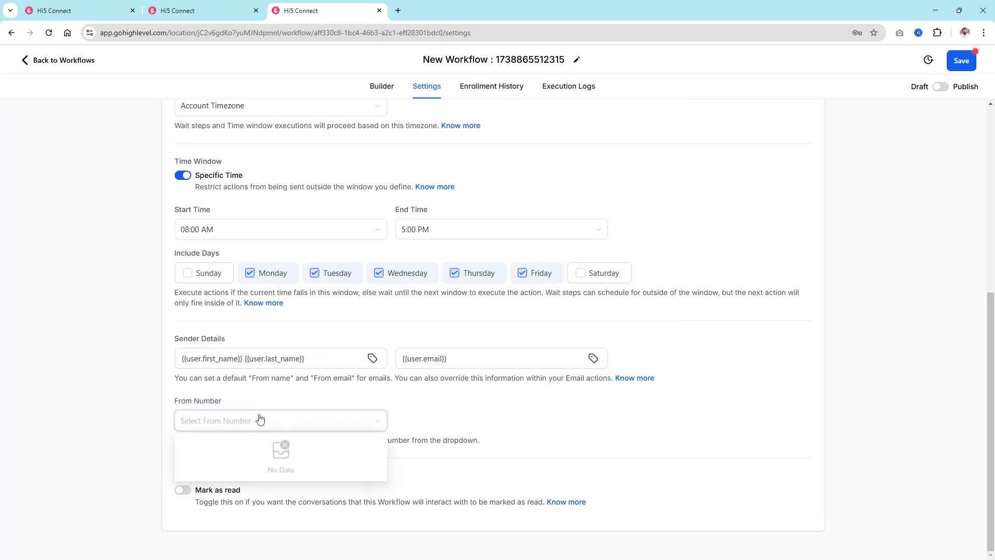
pyautogui.click(405, 402)
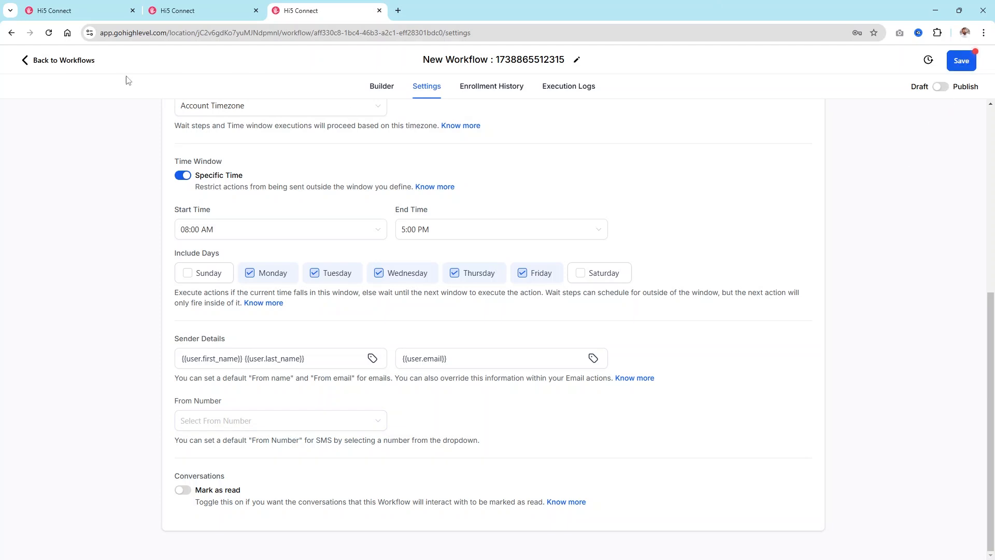
pyautogui.click(52, 60)
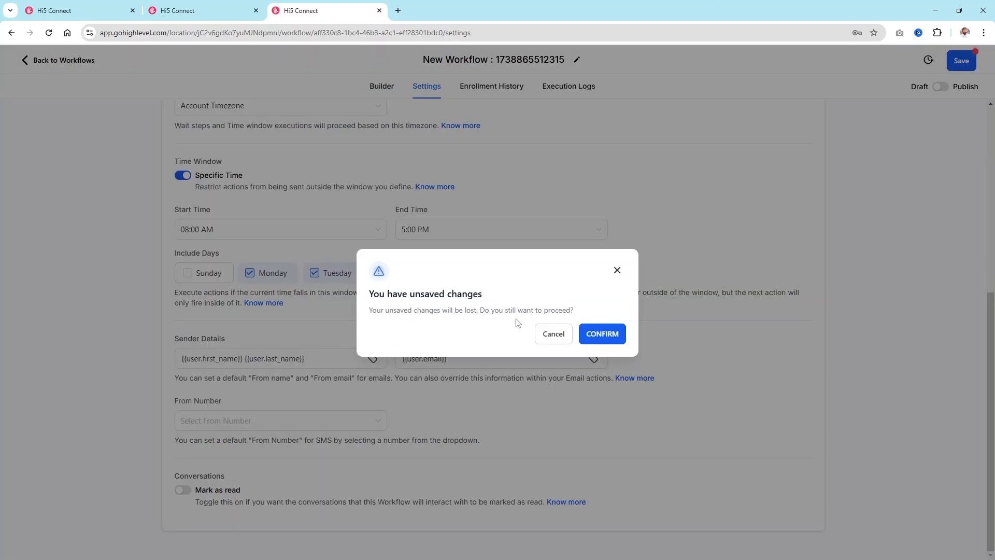
pyautogui.click(601, 333)
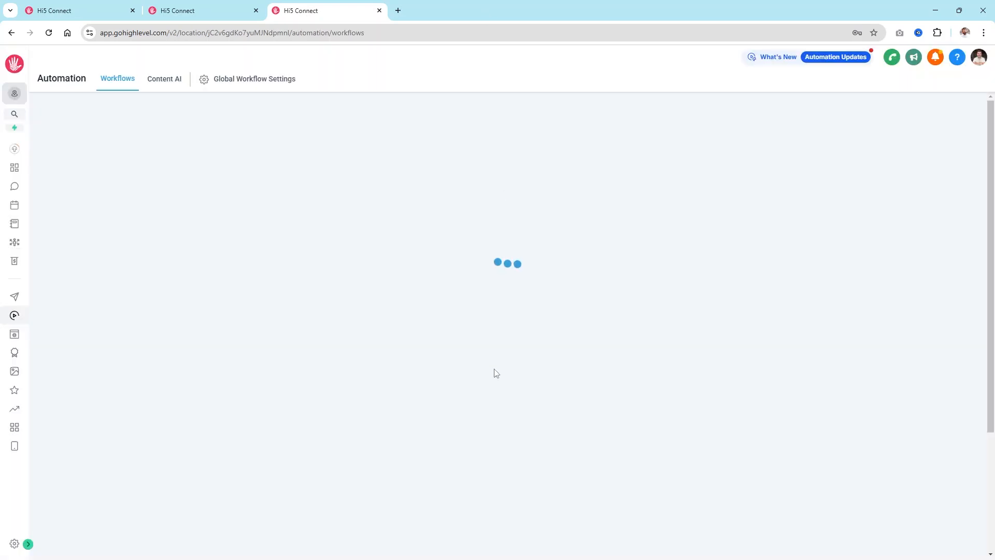